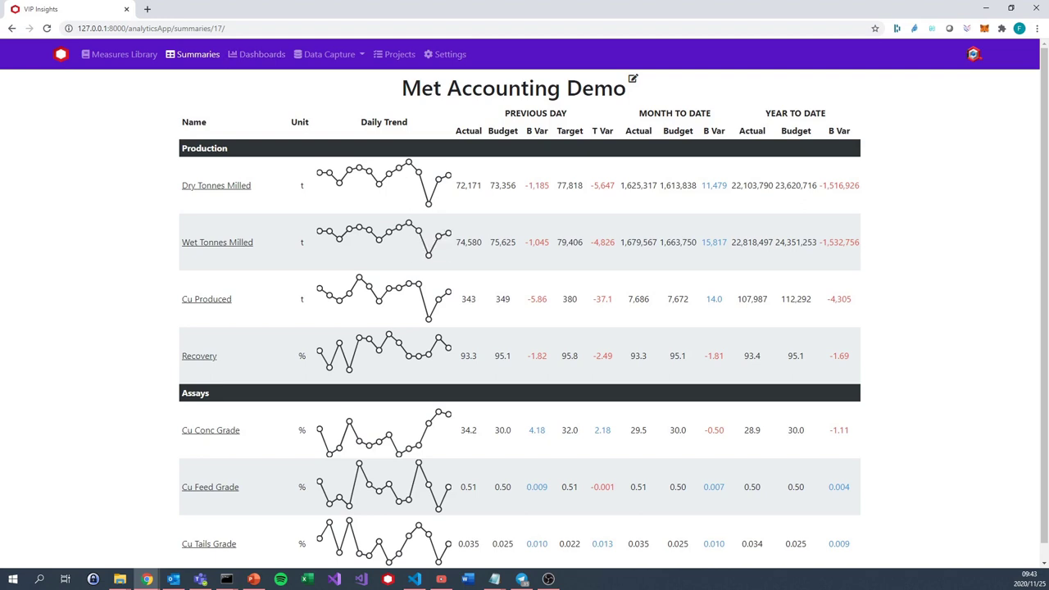
- Create a new summary named Met Accounting Demo 2 and open its page
{"action": "left_click", "coordinate": [192, 54]}
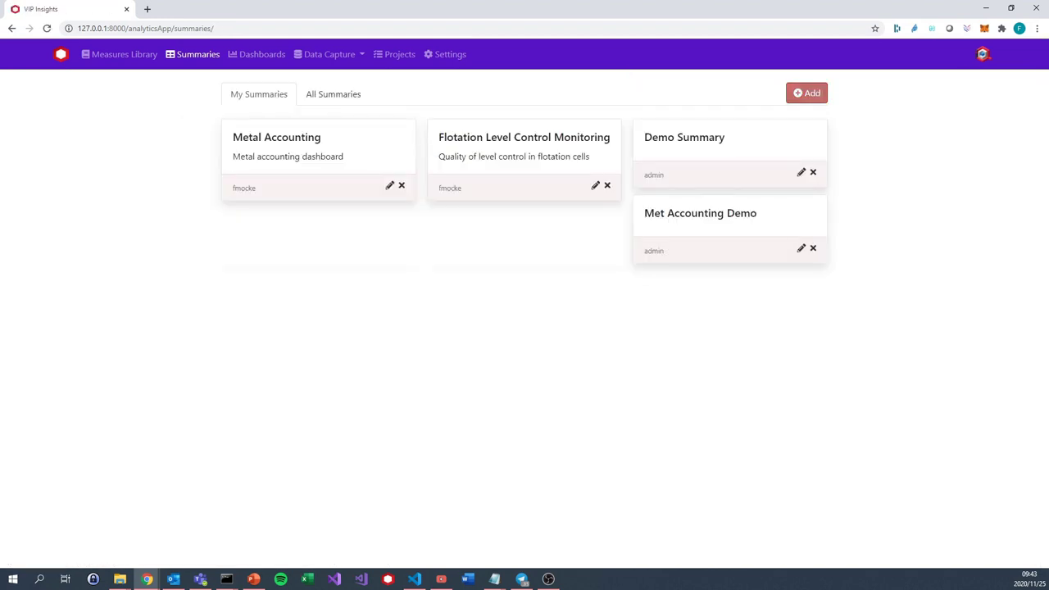
{"action": "left_click", "coordinate": [807, 93]}
{"action": "type", "text": "Met A"}
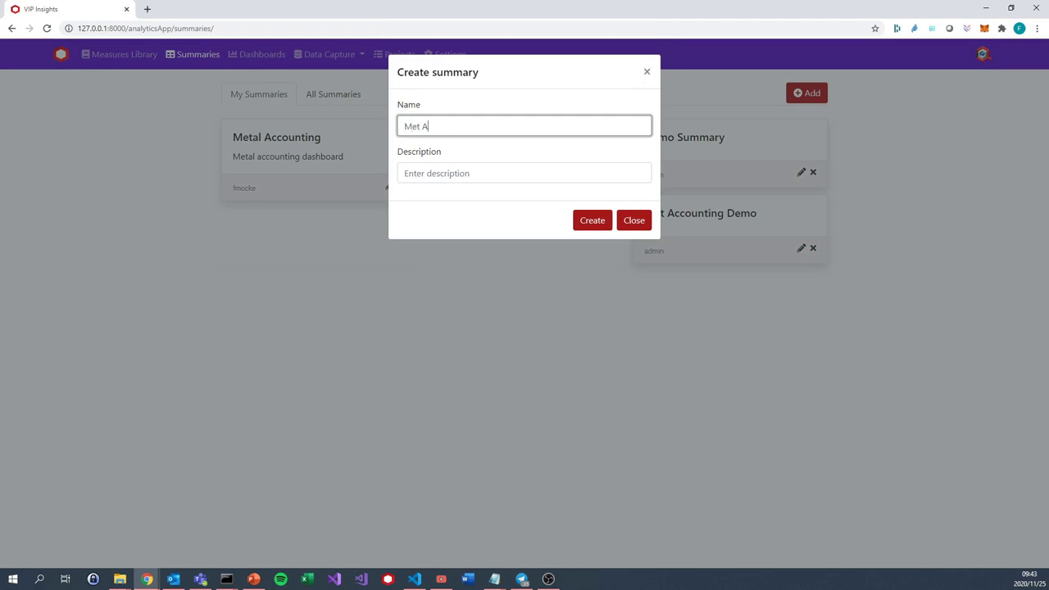
{"action": "type", "text": "ccounting Demo 2"}
{"action": "left_click", "coordinate": [591, 219]}
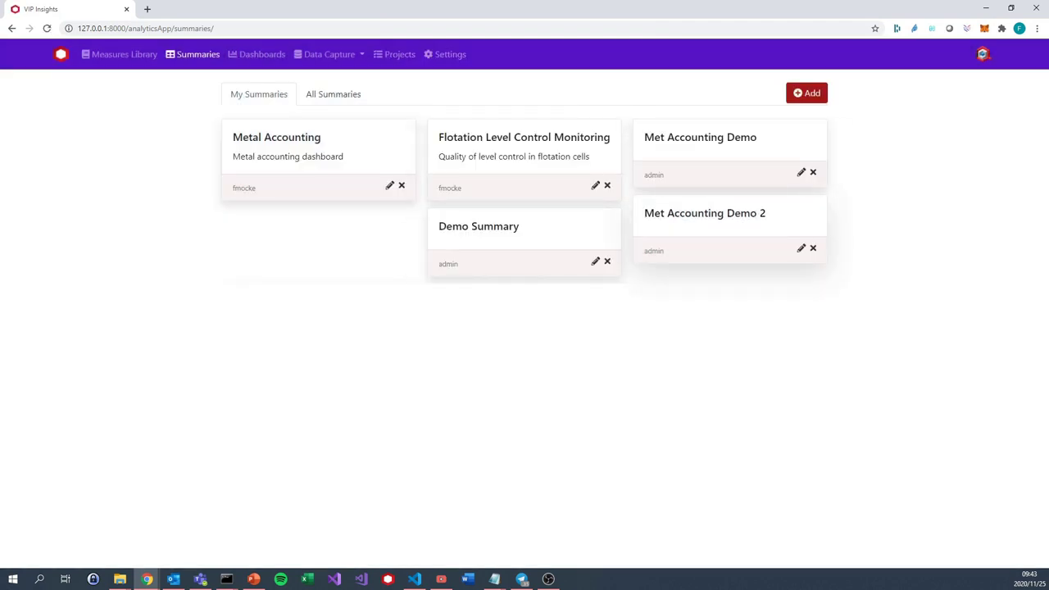
{"action": "left_click", "coordinate": [704, 213]}
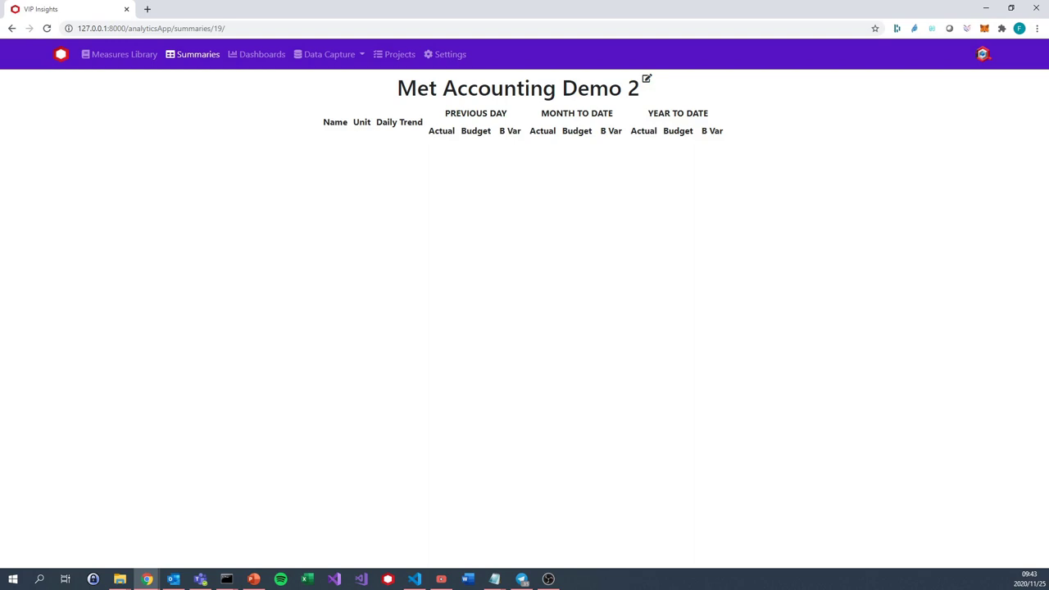
{"action": "left_click_drag", "start_coordinate": [397, 88], "coordinate": [722, 131]}
{"action": "left_click", "coordinate": [723, 131]}
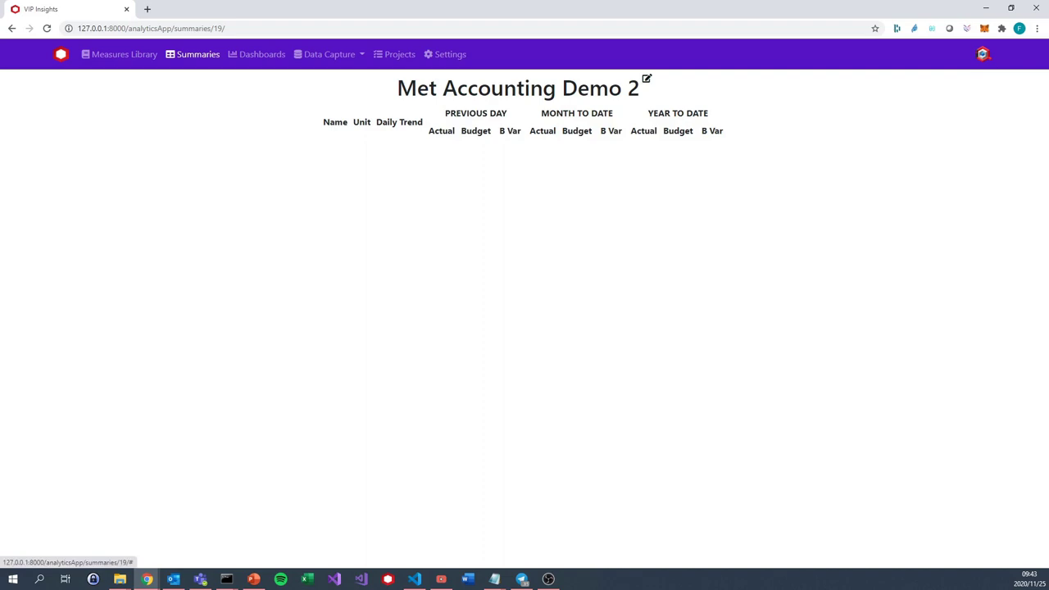
- Filter the available measures by "Met Acc", add all matching Met Accounting Demo measures to the summary and save
{"action": "left_click", "coordinate": [646, 80]}
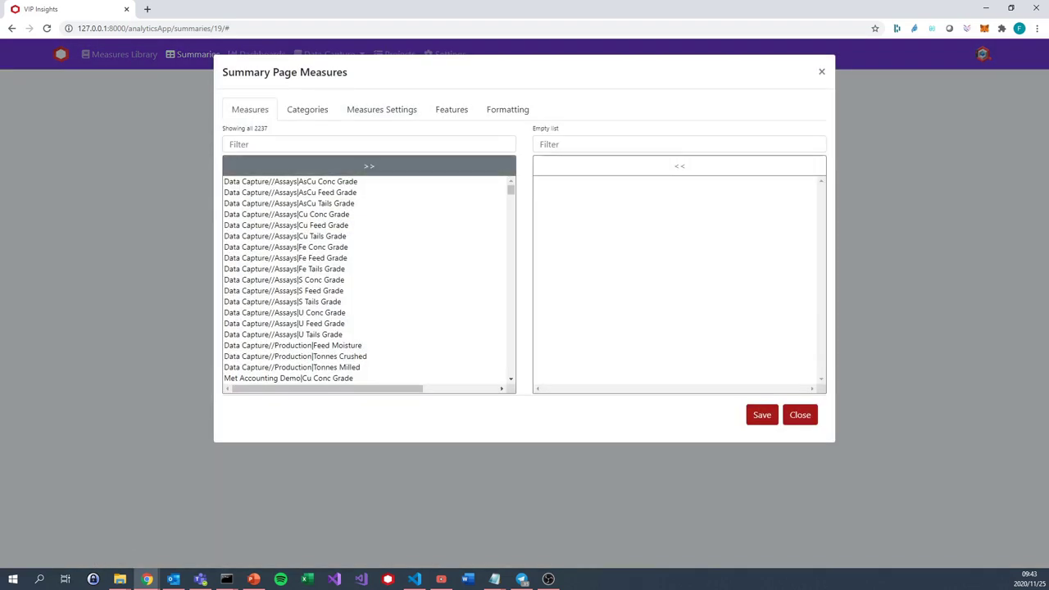
{"action": "mouse_move", "coordinate": [510, 190]}
{"action": "left_mouse_down"}
{"action": "mouse_move", "coordinate": [510, 370]}
{"action": "mouse_move", "coordinate": [511, 189]}
{"action": "left_mouse_up"}
{"action": "left_click", "coordinate": [245, 144]}
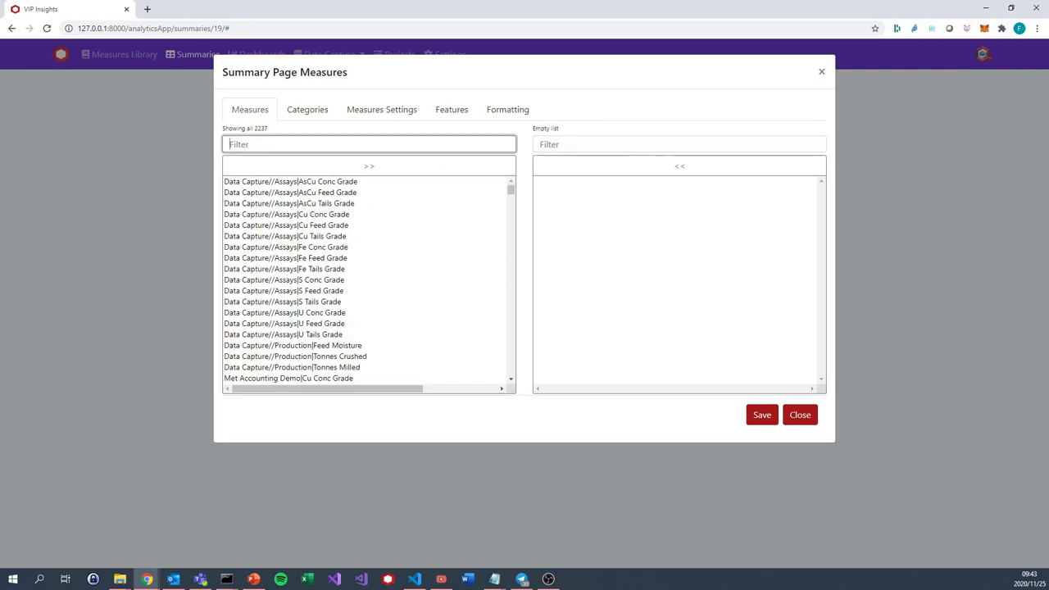
{"action": "type", "text": "Met Acc"}
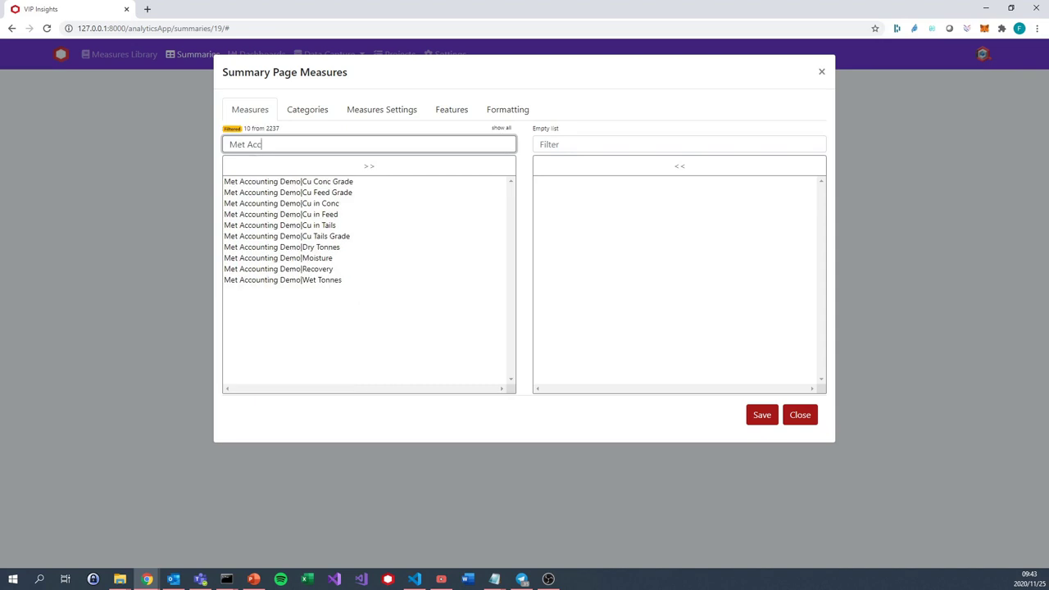
{"action": "left_click_drag", "start_coordinate": [287, 181], "coordinate": [287, 283]}
{"action": "left_click", "coordinate": [761, 414]}
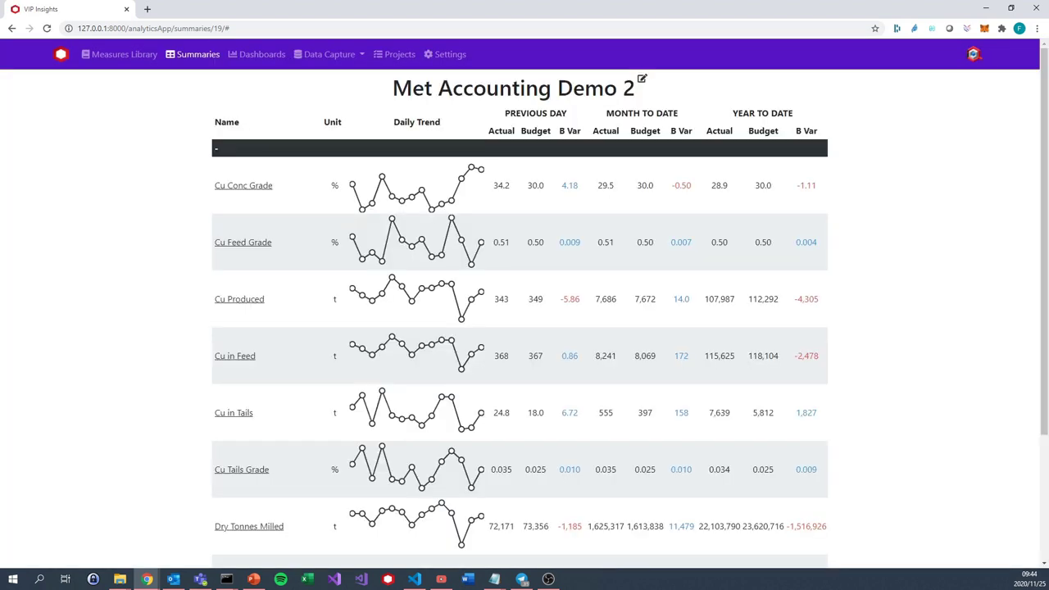
{"action": "scroll", "coordinate": [525, 328], "scroll_direction": "down", "scroll_amount": 2}
{"action": "scroll", "coordinate": [525, 327], "scroll_direction": "up", "scroll_amount": 2}
{"action": "left_click_drag", "start_coordinate": [628, 113], "coordinate": [647, 130]}
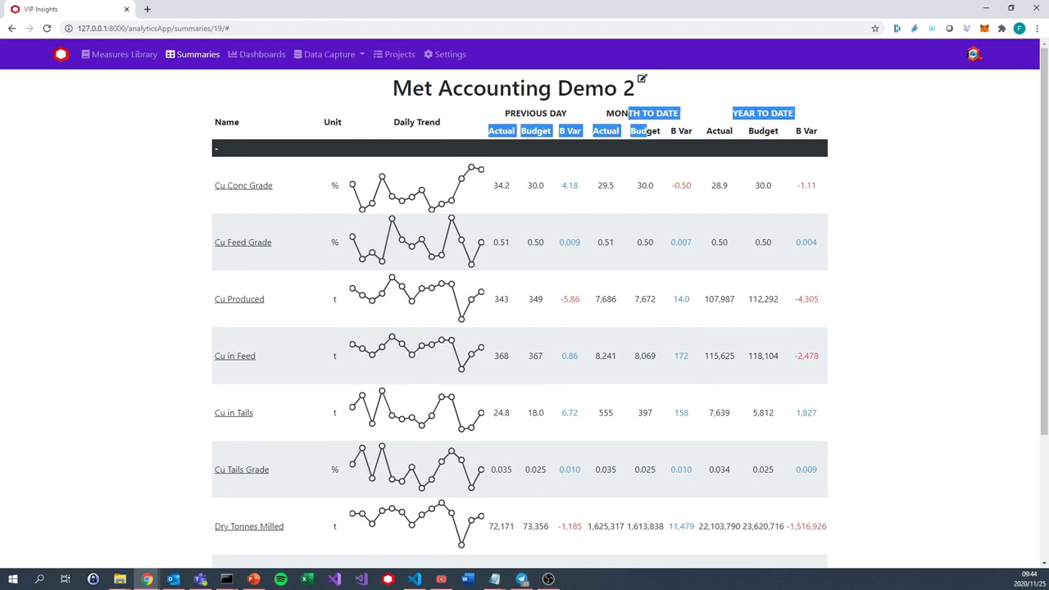
{"action": "left_click", "coordinate": [647, 131]}
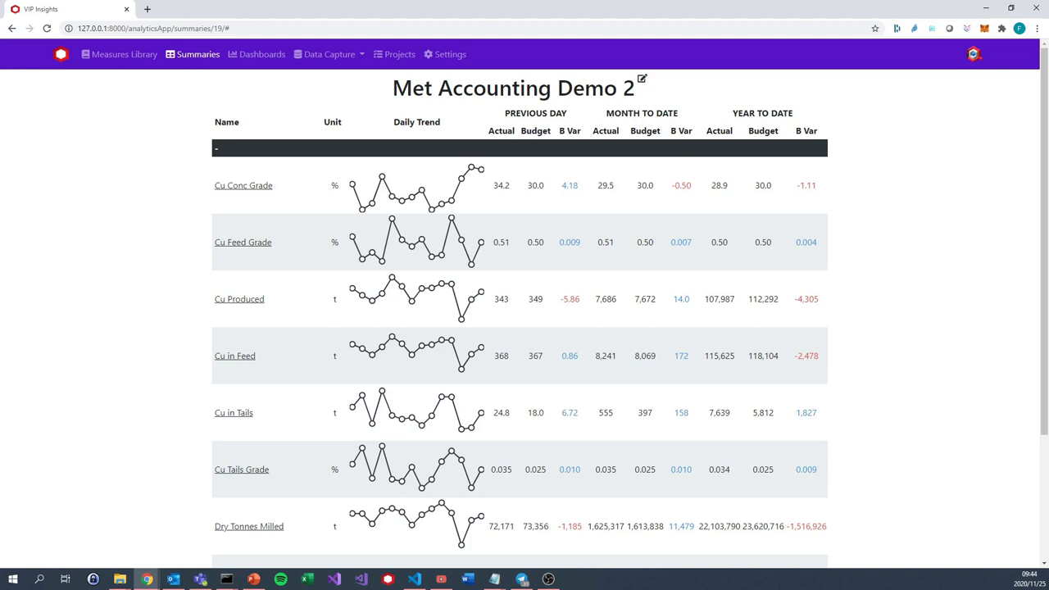
- Add two categories to the summary, naming the first Production and the second Assays
{"action": "left_click", "coordinate": [641, 78]}
{"action": "left_click", "coordinate": [302, 109]}
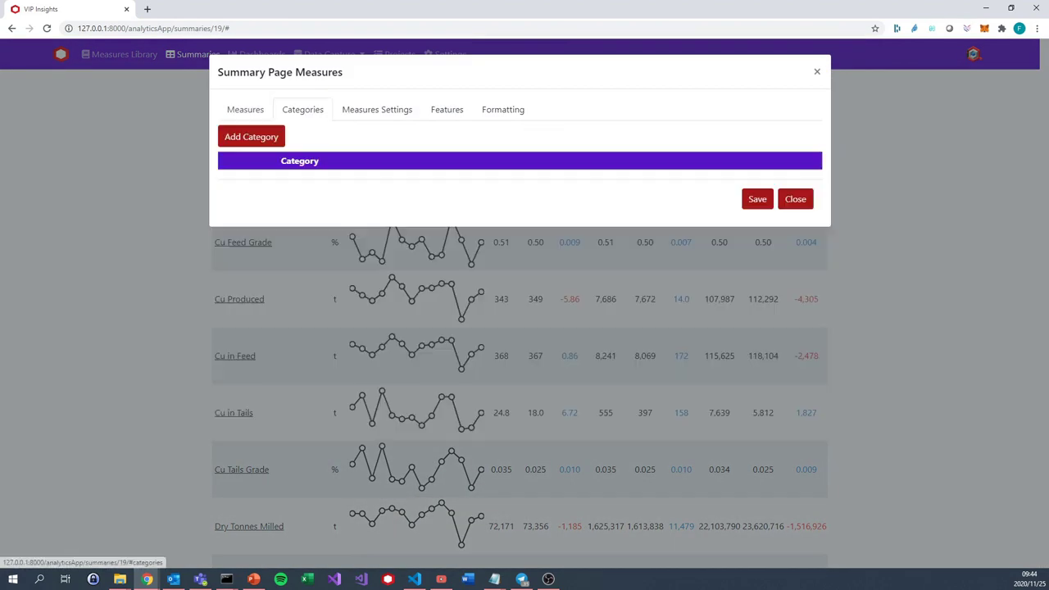
{"action": "left_click", "coordinate": [251, 136]}
{"action": "left_click", "coordinate": [251, 136]}
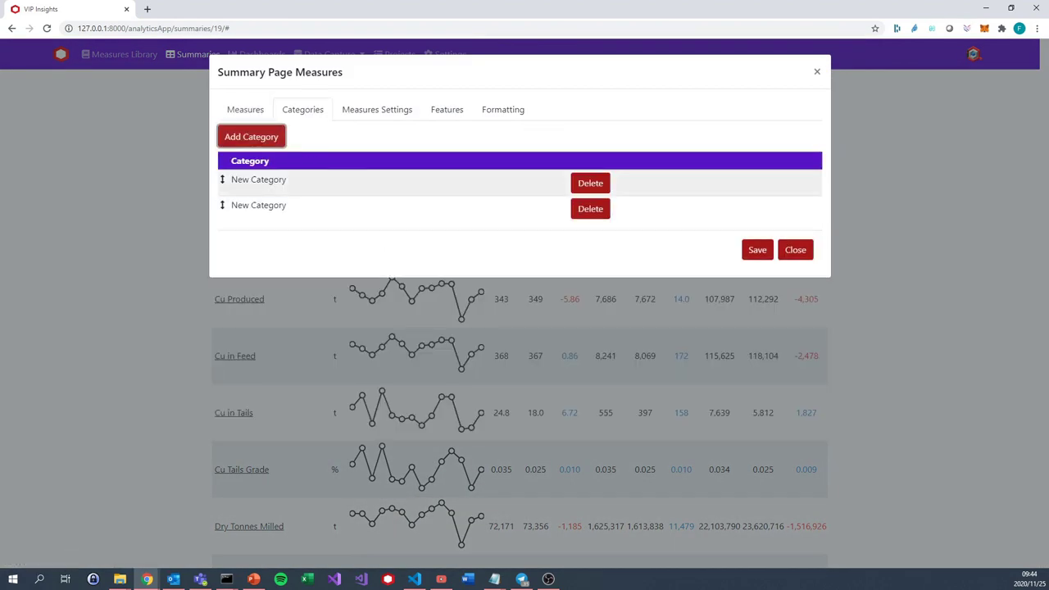
{"action": "left_click", "coordinate": [258, 180]}
{"action": "type", "text": "Production"}
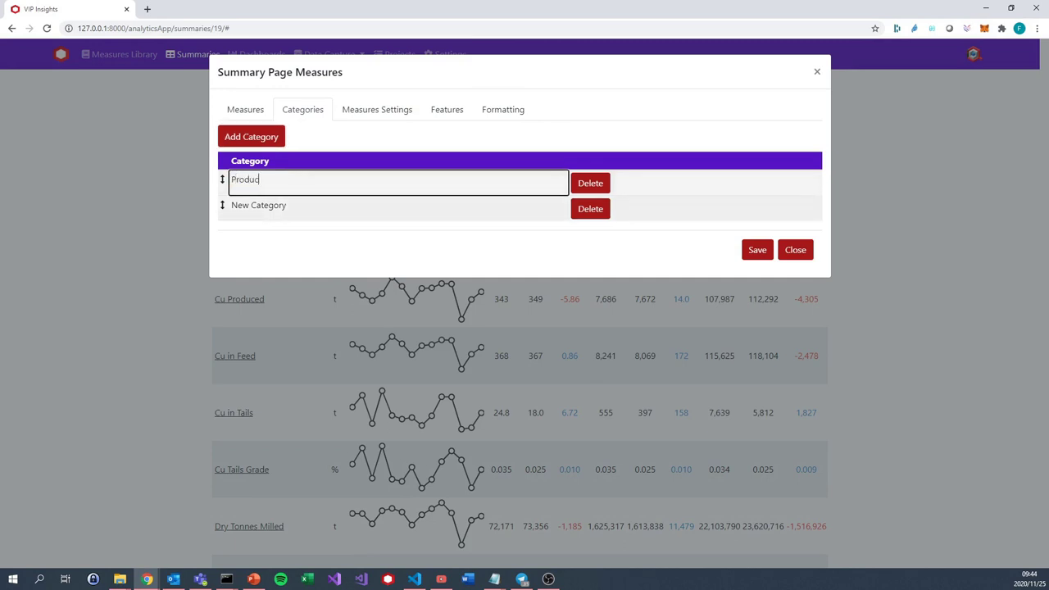
{"action": "key", "text": "Tab"}
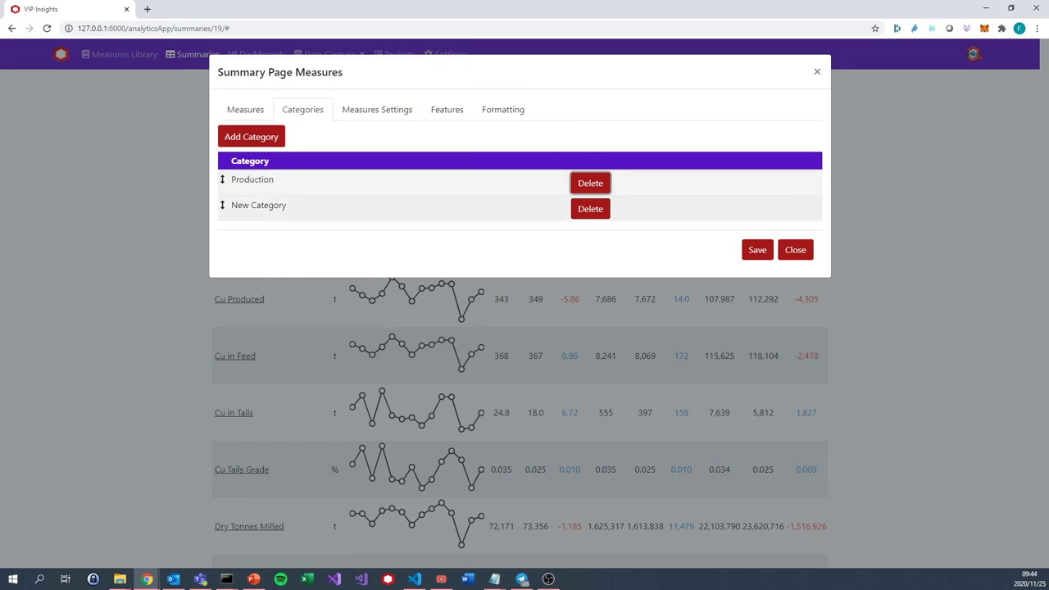
{"action": "key", "text": "Tab"}
{"action": "type", "text": "Assays"}
{"action": "left_click", "coordinate": [274, 179]}
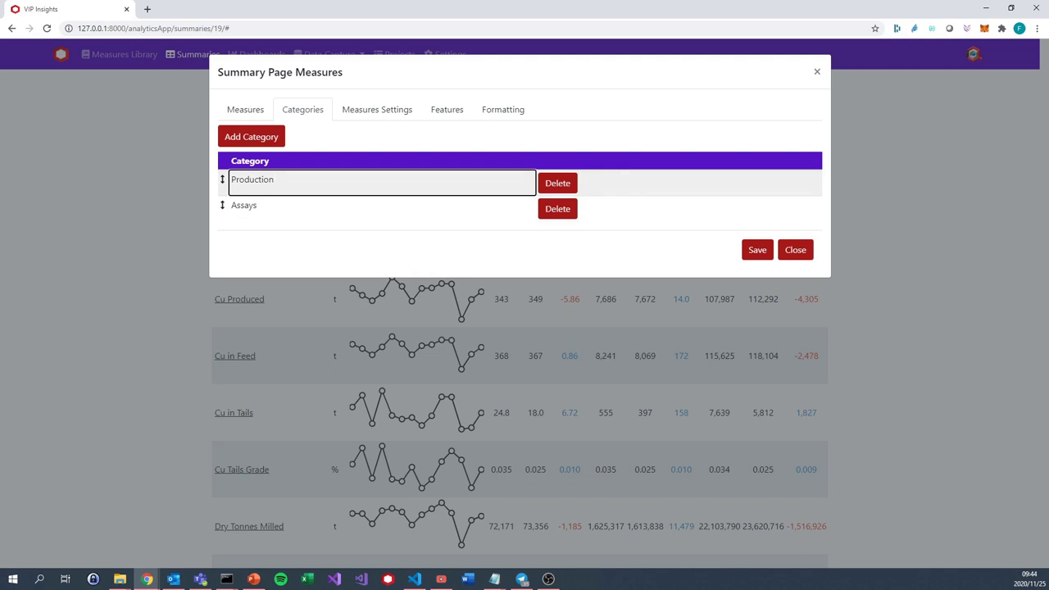
- In the measures settings, assign Cu Conc Grade and Cu Feed Grade to the Assays category
{"action": "left_click", "coordinate": [377, 109]}
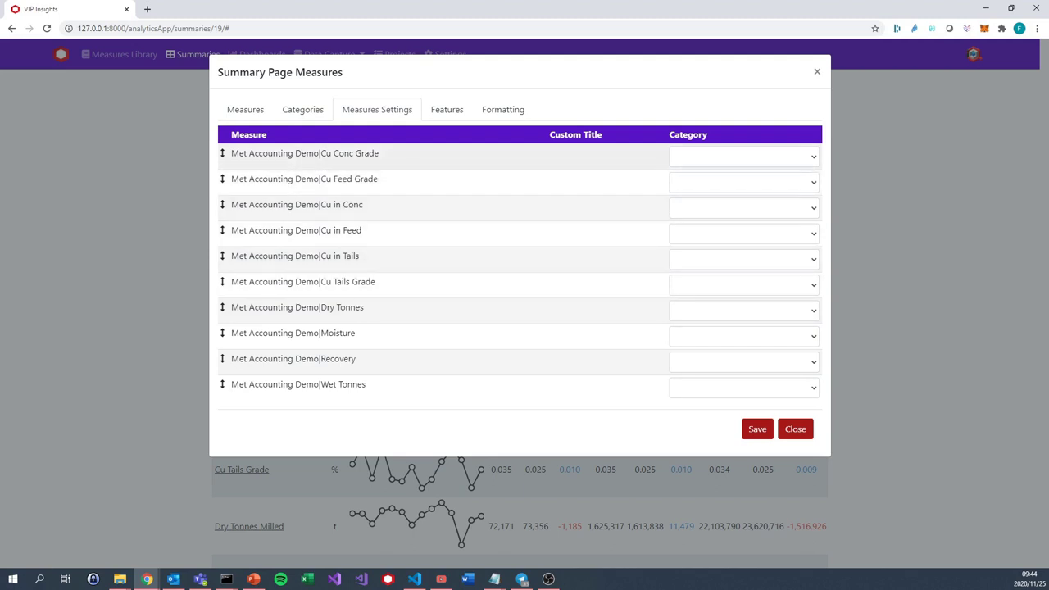
{"action": "left_click", "coordinate": [743, 156]}
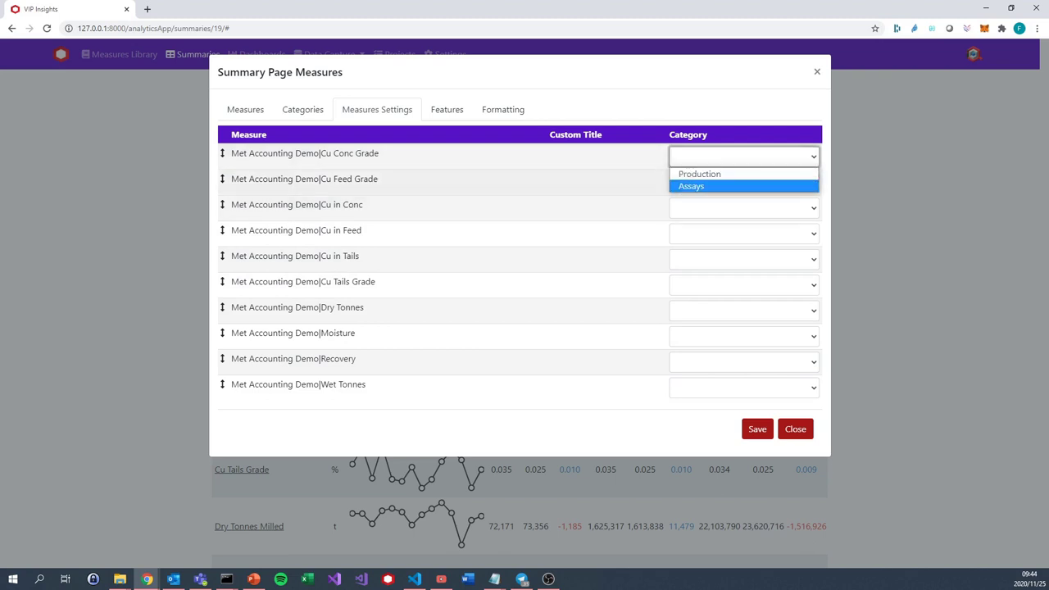
{"action": "left_click", "coordinate": [690, 186]}
{"action": "left_click", "coordinate": [743, 182]}
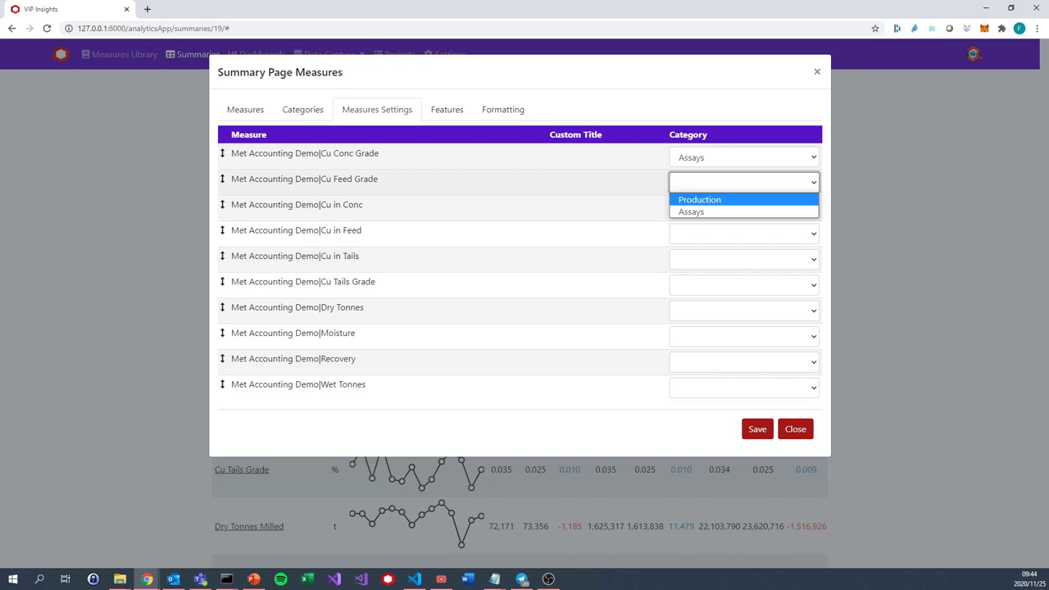
{"action": "left_click", "coordinate": [690, 212]}
- Assign Cu in Conc, Cu in Feed and Cu in Tails to the Production category
{"action": "left_click", "coordinate": [743, 208]}
{"action": "left_click", "coordinate": [697, 224]}
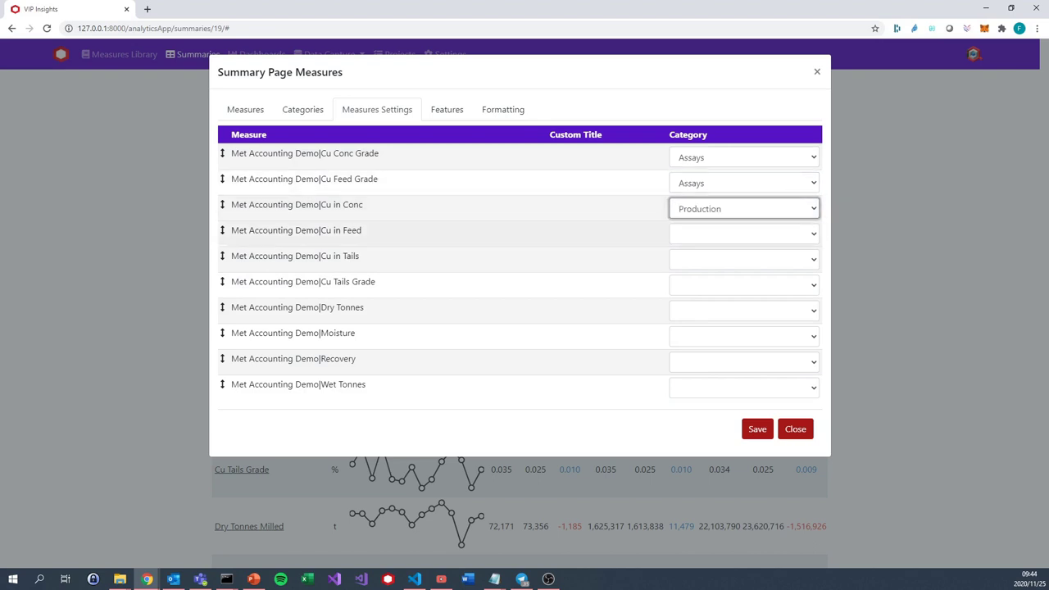
{"action": "left_click", "coordinate": [743, 234]}
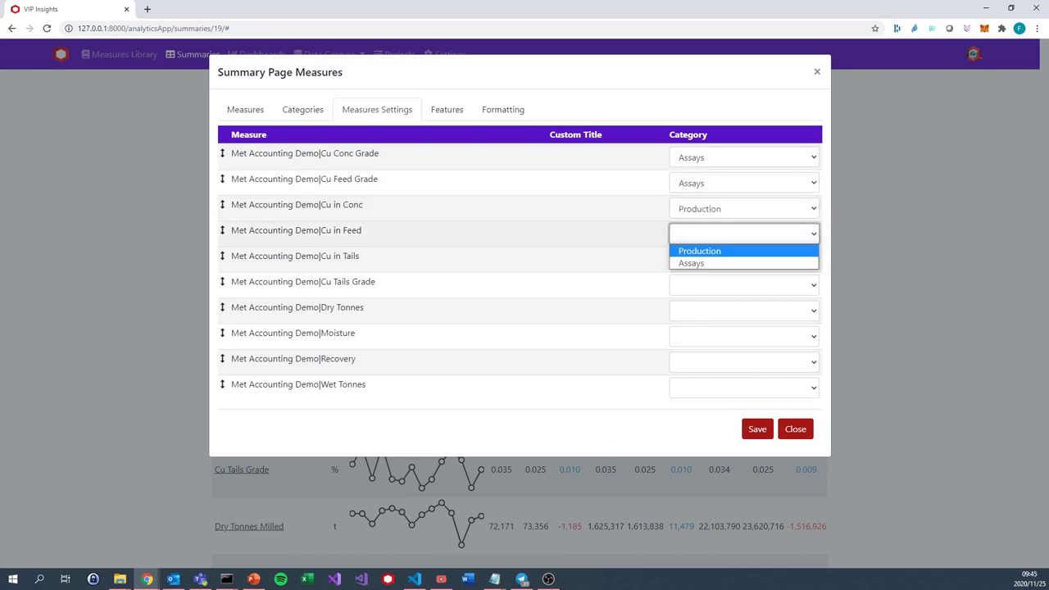
{"action": "left_click", "coordinate": [699, 250]}
{"action": "left_click", "coordinate": [743, 259]}
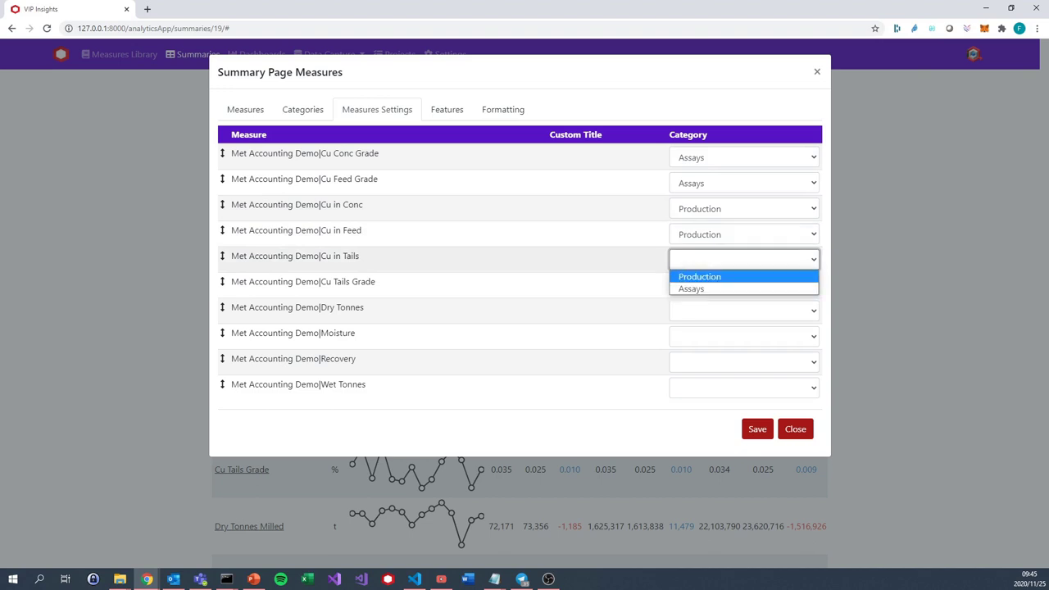
{"action": "left_click", "coordinate": [699, 276]}
- Assign Cu Tails Grade to Assays, and Dry Tonnes, Moisture, Recovery and Wet Tonnes to Production
{"action": "left_click", "coordinate": [743, 284]}
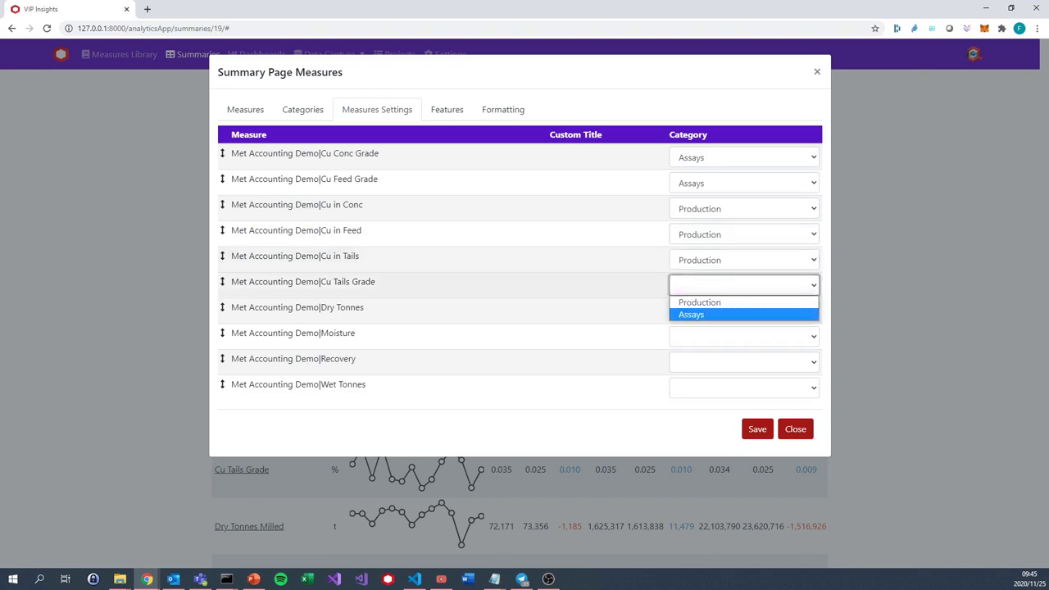
{"action": "left_click", "coordinate": [691, 315]}
{"action": "left_click", "coordinate": [743, 310]}
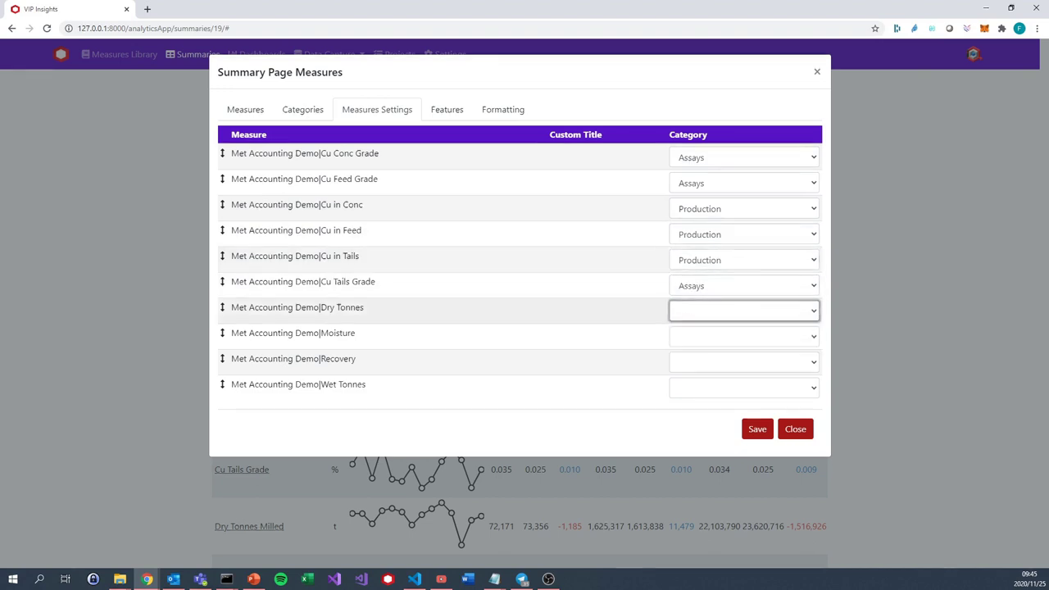
{"action": "left_click", "coordinate": [699, 328]}
{"action": "left_click", "coordinate": [743, 336]}
{"action": "left_click", "coordinate": [699, 353]}
{"action": "left_click", "coordinate": [743, 362]}
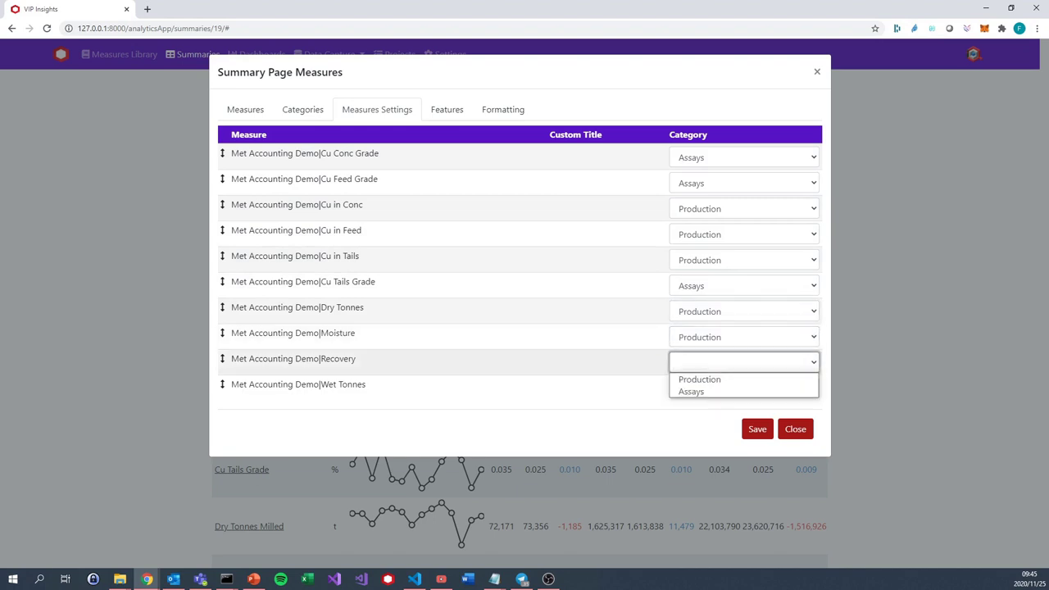
{"action": "left_click", "coordinate": [699, 378]}
{"action": "left_click", "coordinate": [743, 388]}
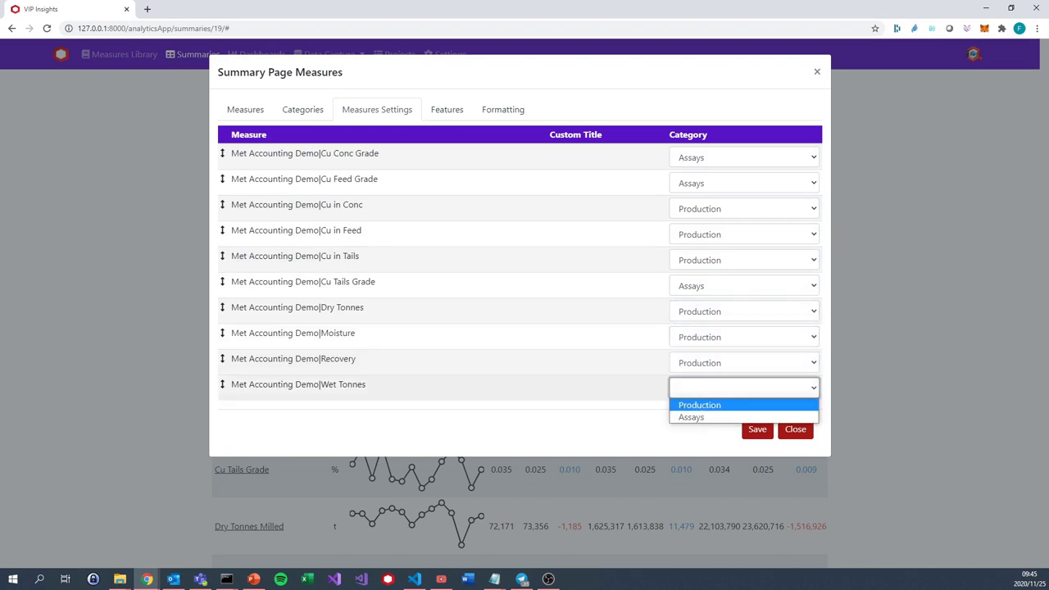
{"action": "left_click", "coordinate": [699, 404]}
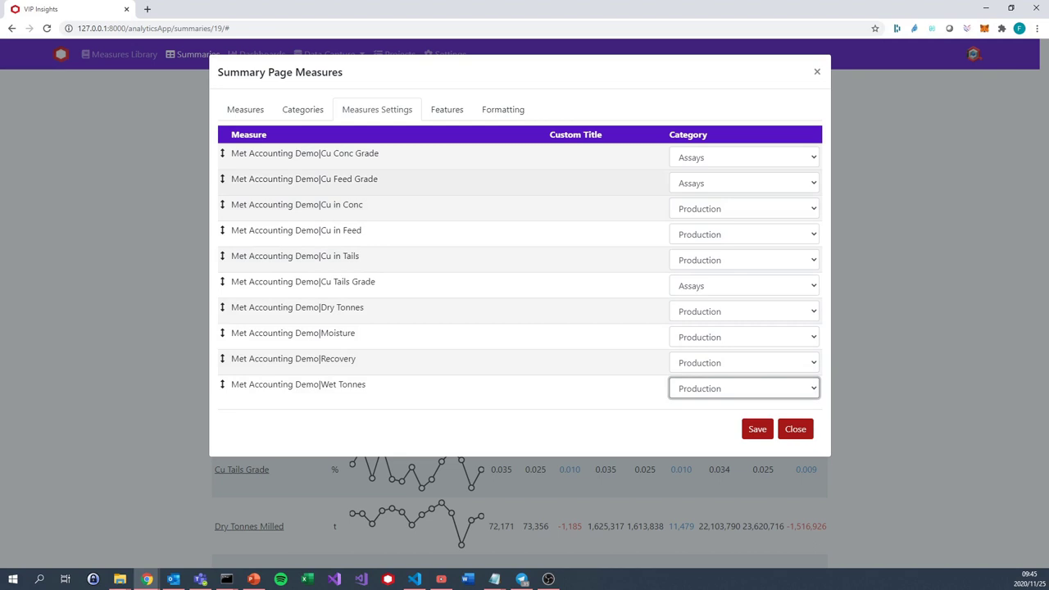
- Move the Assays measures below all Production measures, ordered Cu Feed Grade, Cu Conc Grade, Cu Tails Grade
{"action": "left_click_drag", "start_coordinate": [221, 178], "coordinate": [220, 385]}
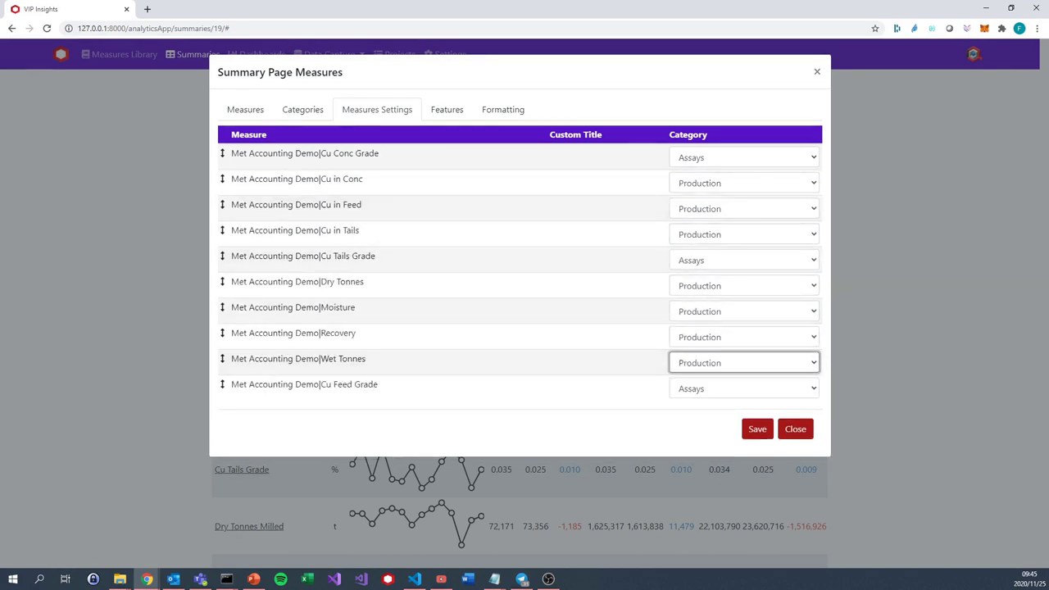
{"action": "left_click_drag", "start_coordinate": [221, 153], "coordinate": [219, 361]}
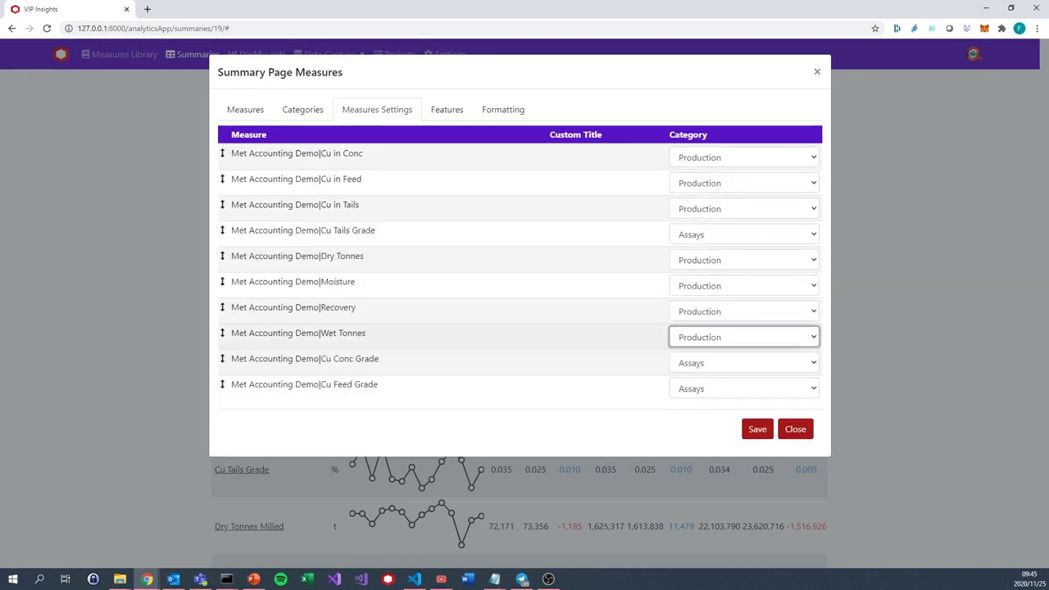
{"action": "left_click_drag", "start_coordinate": [221, 230], "coordinate": [221, 333]}
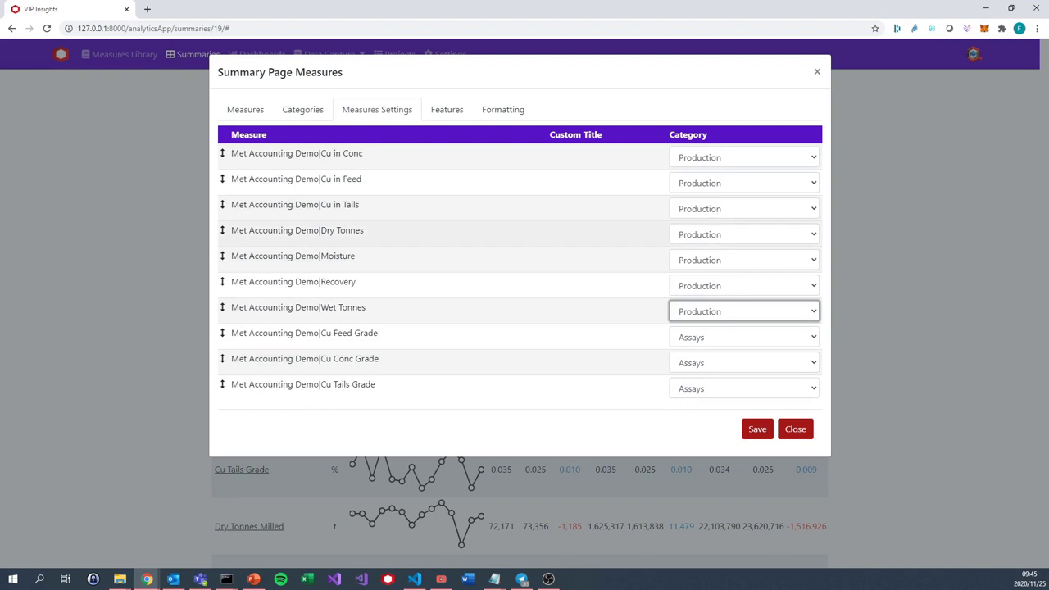
- Reorder the Production measures so Dry Tonnes, Wet Tonnes and Recovery come first, and save the summary settings
{"action": "left_click_drag", "start_coordinate": [222, 230], "coordinate": [224, 154]}
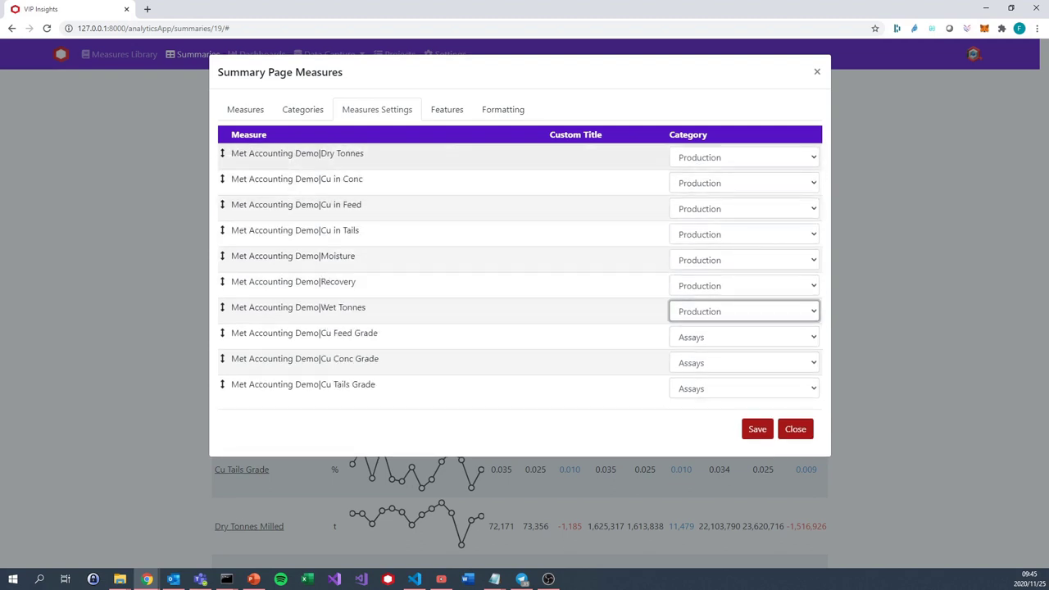
{"action": "left_click_drag", "start_coordinate": [222, 281], "coordinate": [224, 179]}
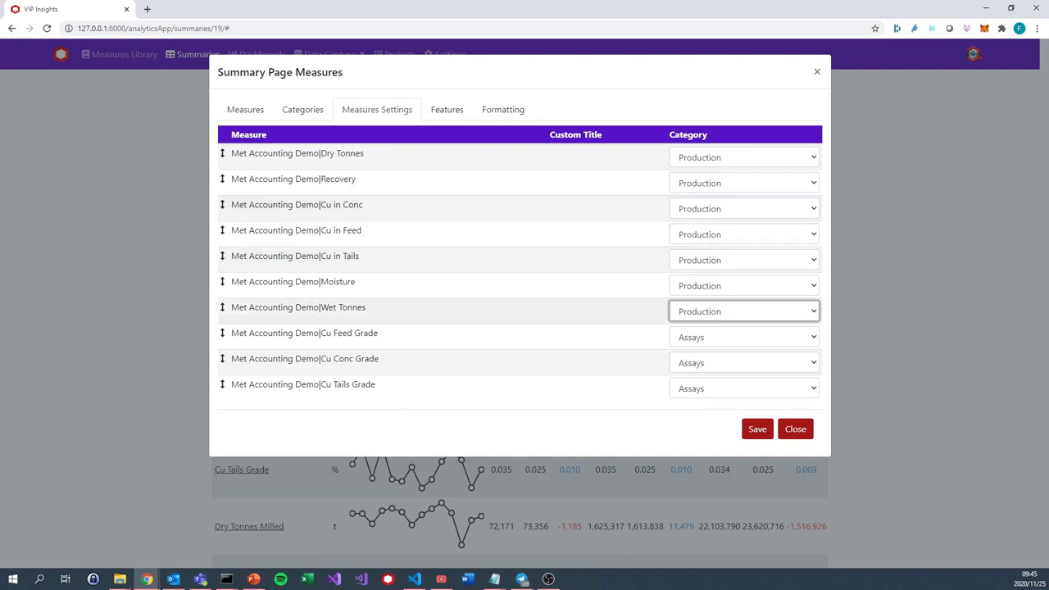
{"action": "left_click_drag", "start_coordinate": [222, 307], "coordinate": [209, 173]}
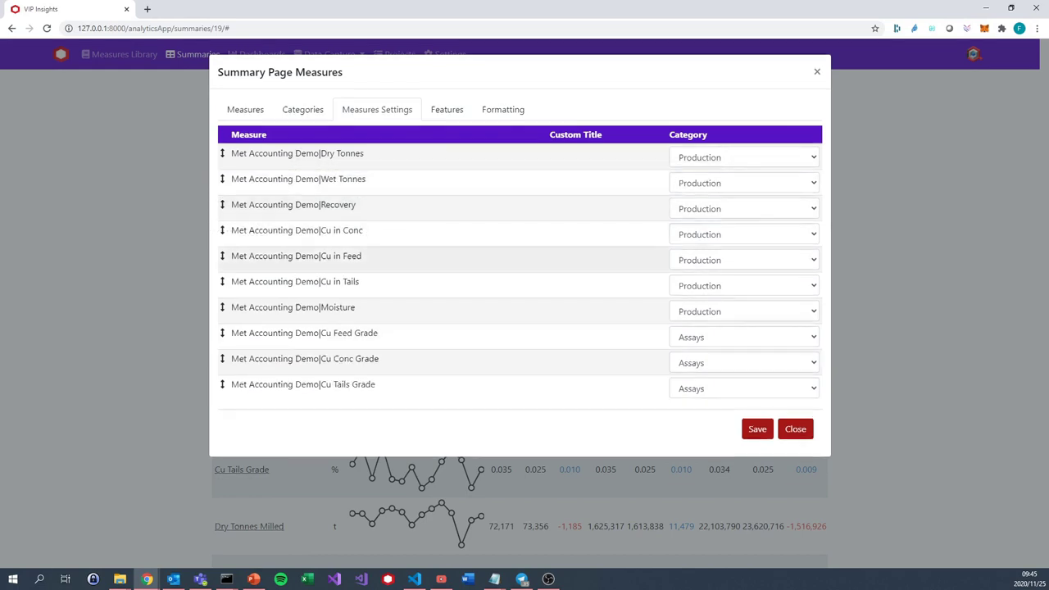
{"action": "left_click", "coordinate": [757, 429]}
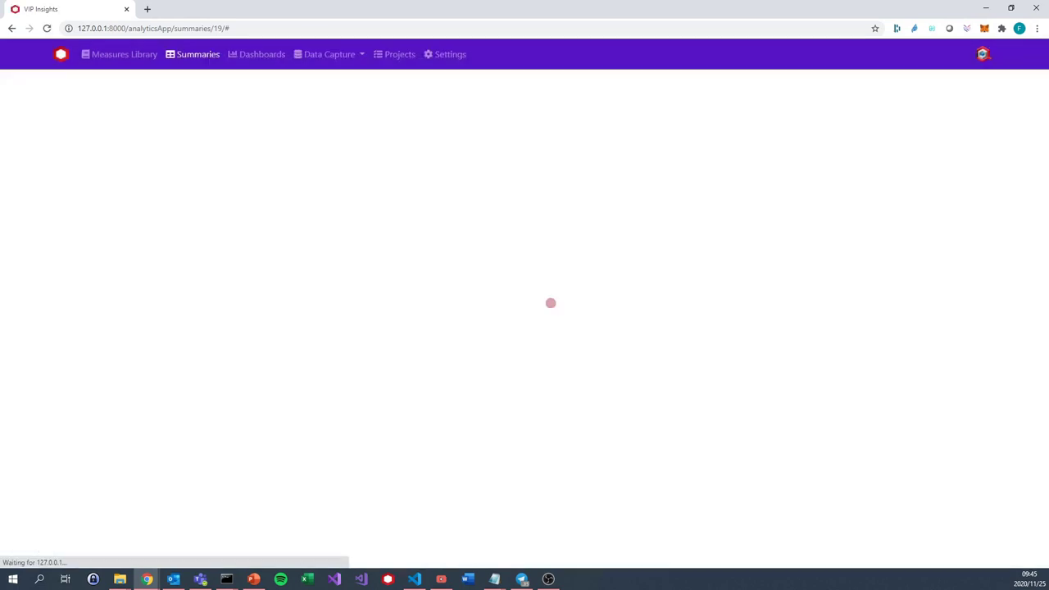
{"action": "scroll", "coordinate": [519, 317], "scroll_direction": "down", "scroll_amount": 3}
{"action": "scroll", "coordinate": [519, 318], "scroll_direction": "up", "scroll_amount": 3}
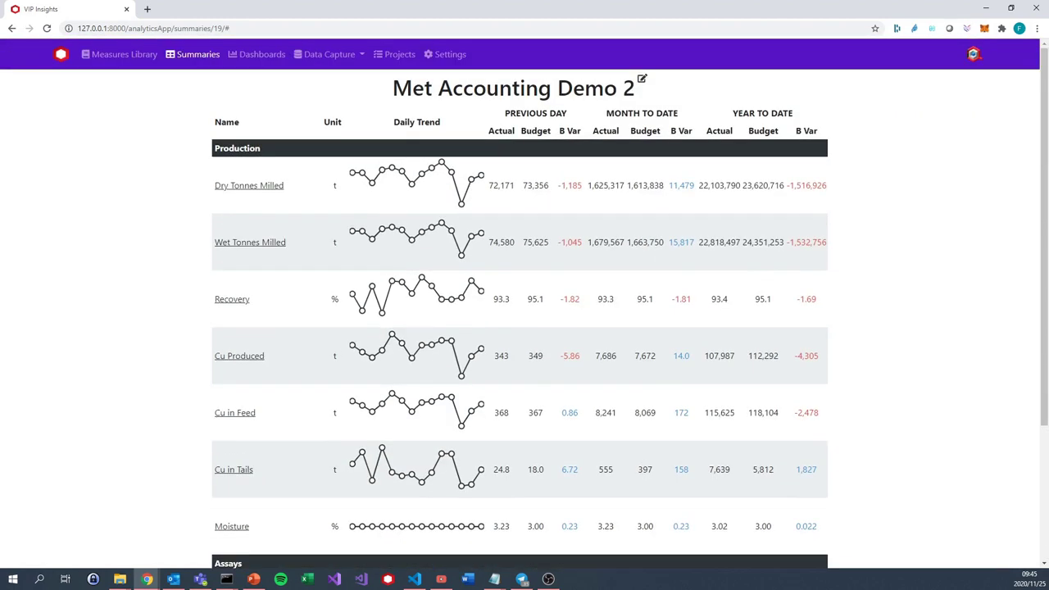
- Review the summary's Production and Assays measures and the Previous Day, Month to Date and Year to Date columns
{"action": "scroll", "coordinate": [519, 327], "scroll_direction": "down", "scroll_amount": 2}
{"action": "scroll", "coordinate": [520, 328], "scroll_direction": "up", "scroll_amount": 2}
{"action": "scroll", "coordinate": [519, 328], "scroll_direction": "down", "scroll_amount": 3}
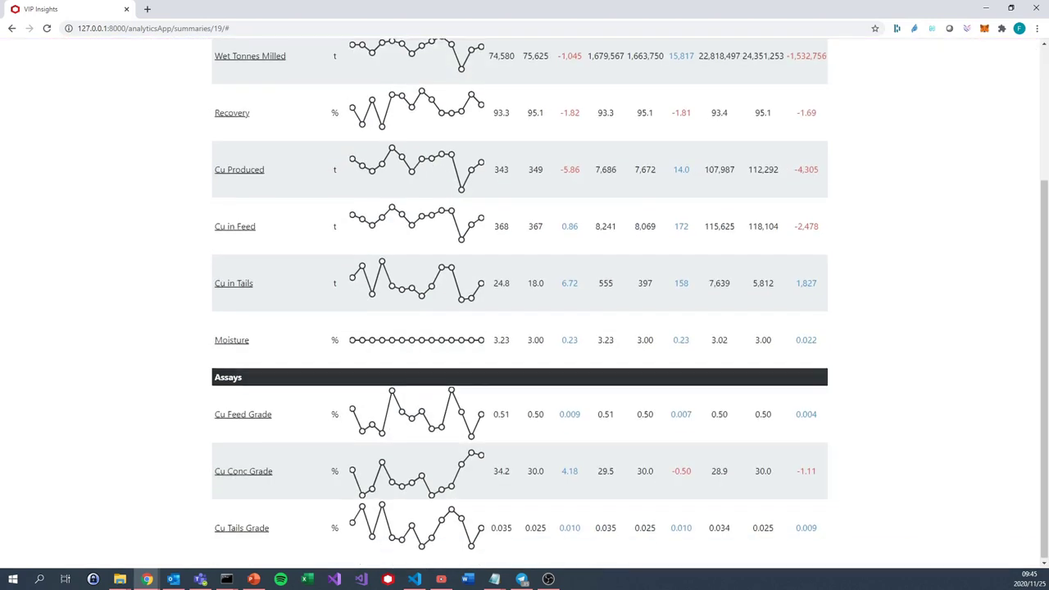
{"action": "scroll", "coordinate": [519, 328], "scroll_direction": "up", "scroll_amount": 3}
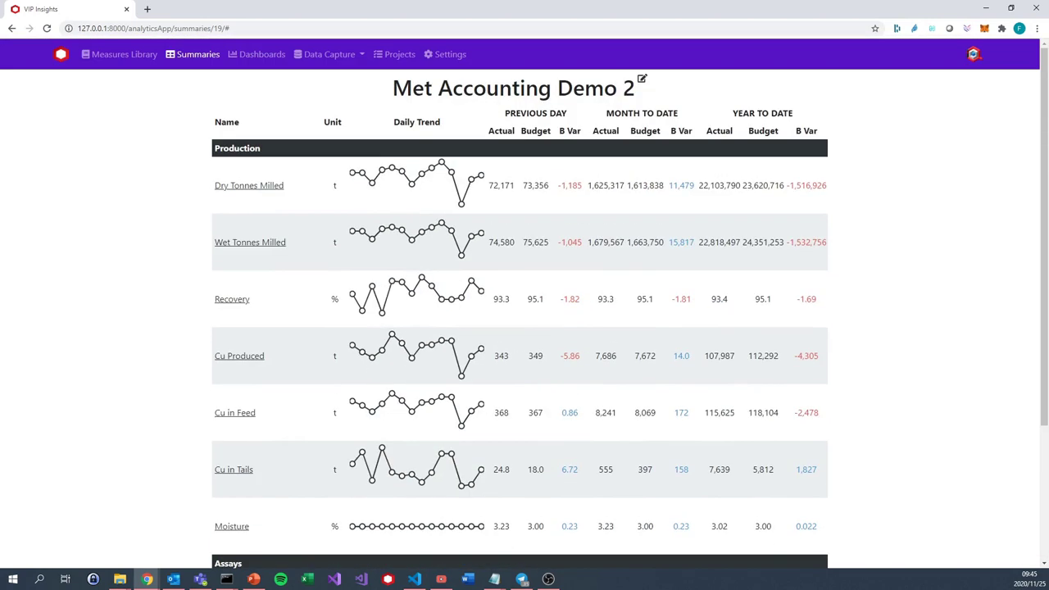
{"action": "scroll", "coordinate": [524, 305], "scroll_direction": "down", "scroll_amount": 2}
{"action": "scroll", "coordinate": [525, 305], "scroll_direction": "up", "scroll_amount": 2}
{"action": "left_click_drag", "start_coordinate": [510, 113], "coordinate": [800, 299]}
{"action": "left_click", "coordinate": [800, 300]}
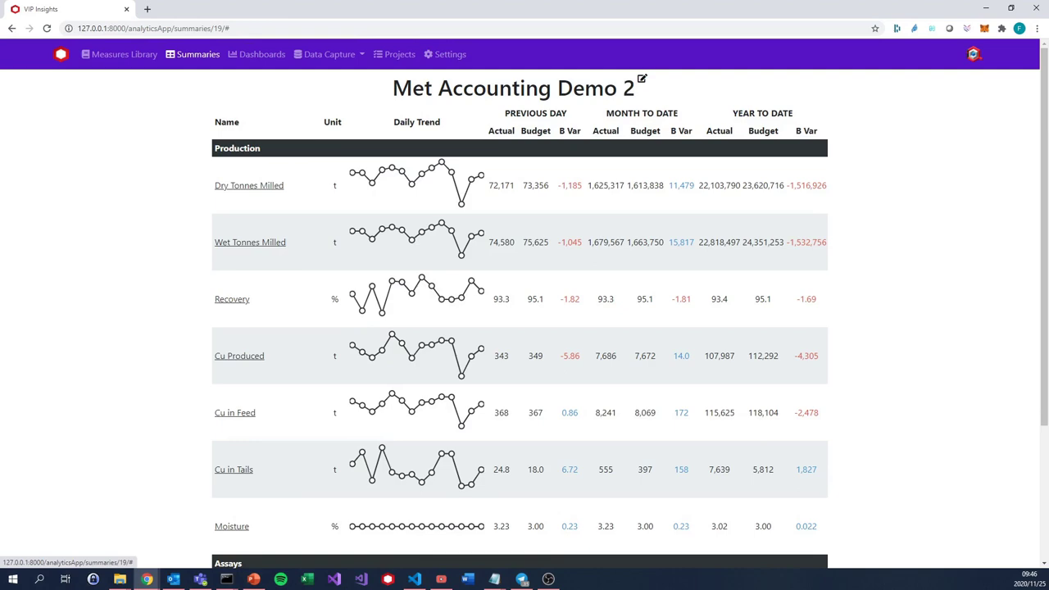
- Add Target and Target Deviation to Latest, enable Actual, Budget and Budget Deviation for Week-to-date, and save the summary features
{"action": "left_click", "coordinate": [642, 78]}
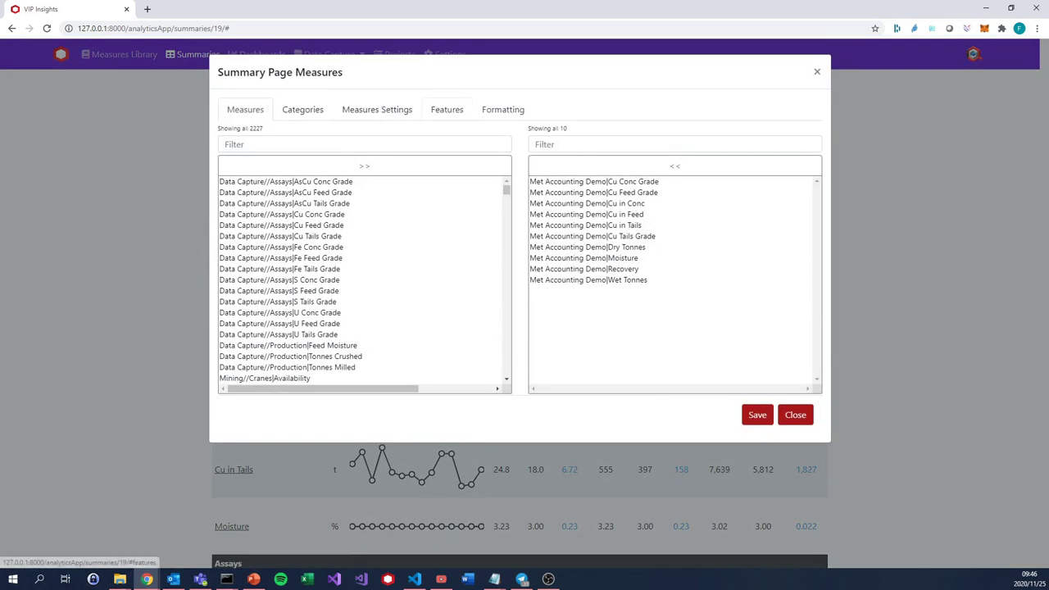
{"action": "left_click", "coordinate": [446, 109]}
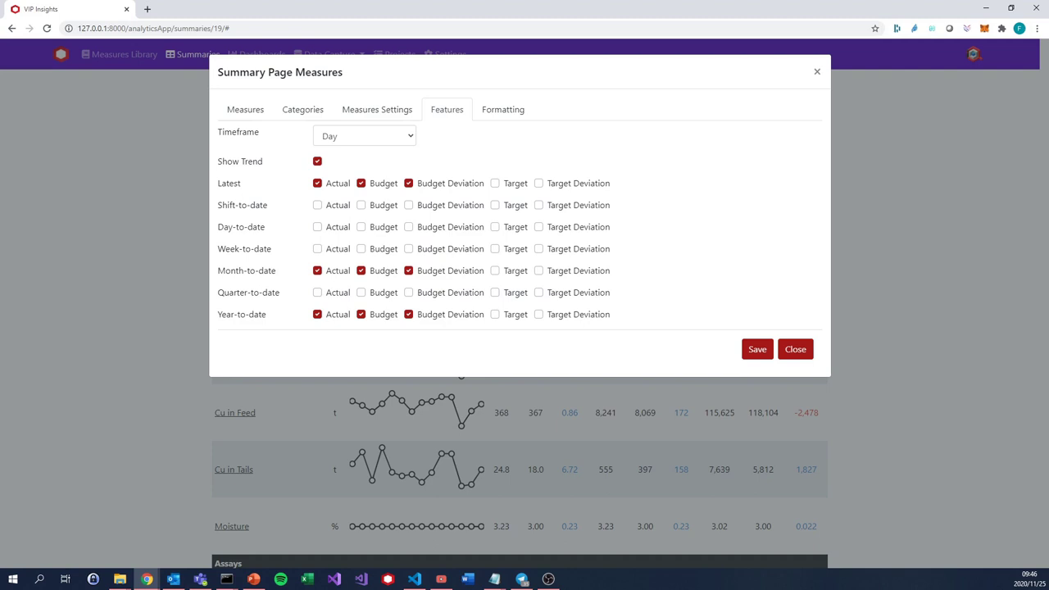
{"action": "left_click", "coordinate": [495, 183]}
{"action": "left_click", "coordinate": [538, 183]}
{"action": "left_click", "coordinate": [317, 248]}
{"action": "left_click", "coordinate": [360, 248]}
{"action": "left_click", "coordinate": [408, 249]}
{"action": "left_click", "coordinate": [757, 349]}
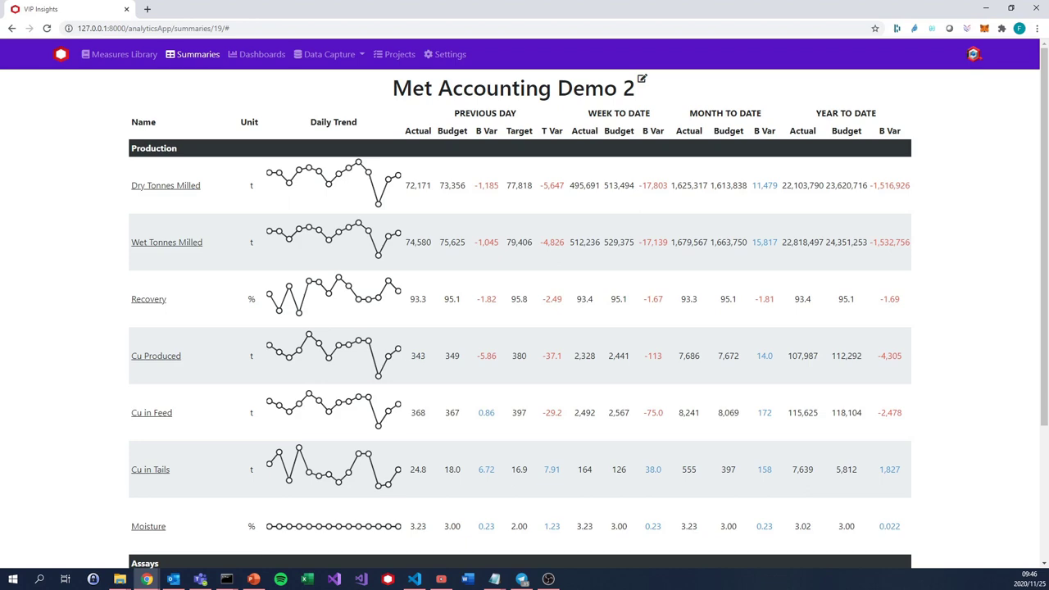
{"action": "scroll", "coordinate": [524, 305], "scroll_direction": "down", "scroll_amount": 3}
{"action": "scroll", "coordinate": [525, 305], "scroll_direction": "up", "scroll_amount": 3}
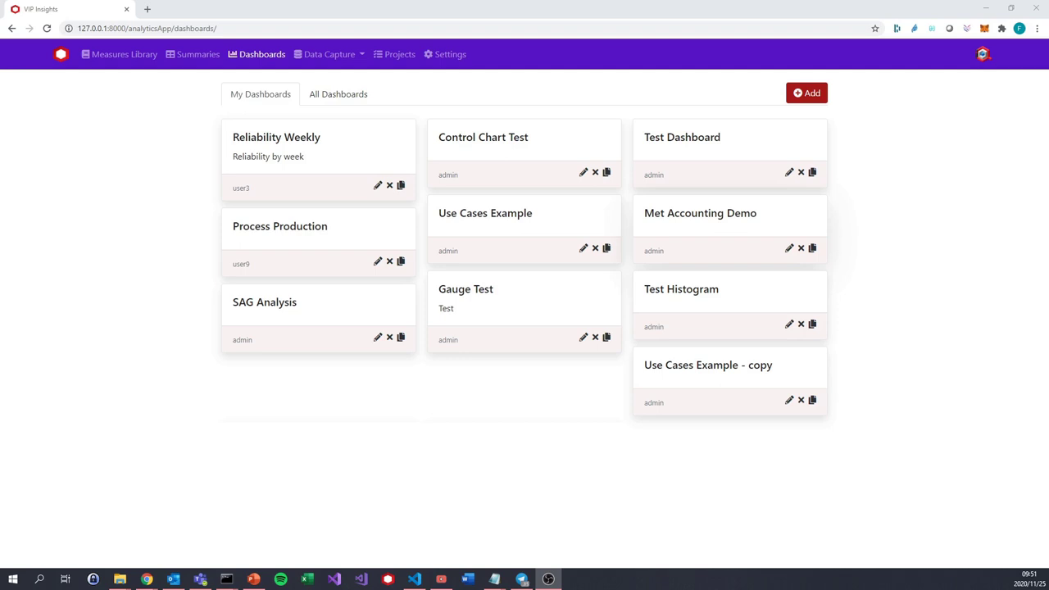
- Open the Met Accounting Demo dashboard and examine the Dry Tonnes Milled gauge
{"action": "left_click", "coordinate": [729, 214]}
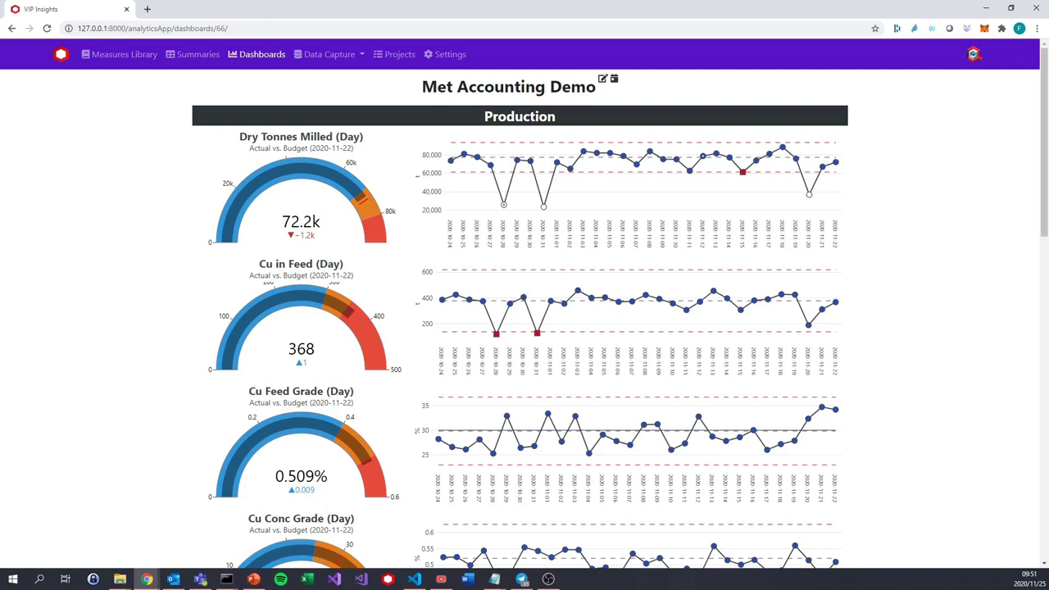
{"action": "left_click_drag", "start_coordinate": [251, 149], "coordinate": [307, 148]}
{"action": "left_click", "coordinate": [307, 148]}
{"action": "double_click", "coordinate": [355, 136]}
{"action": "left_click", "coordinate": [356, 136]}
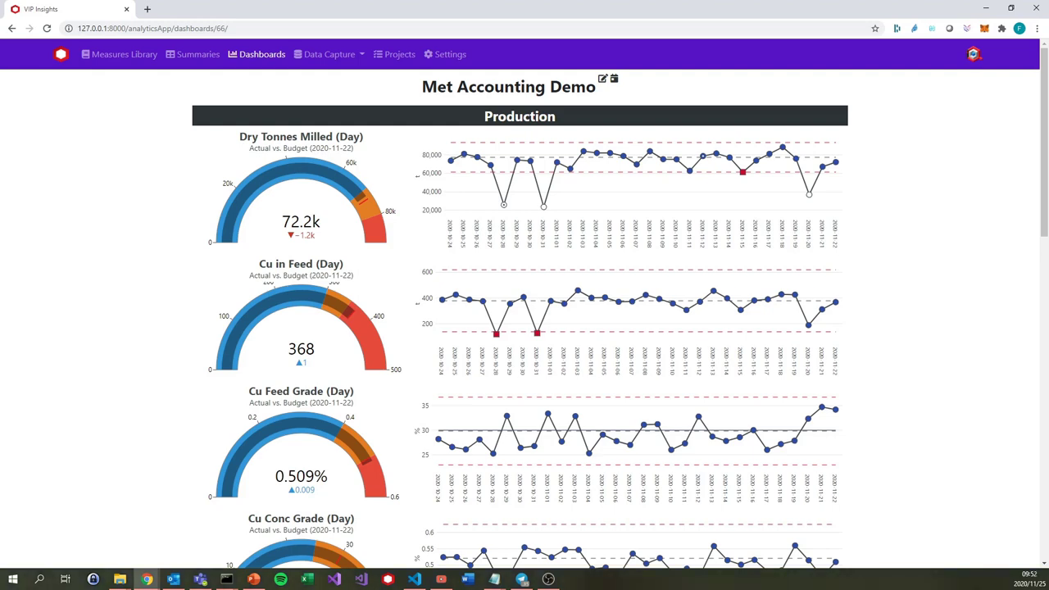
- Examine the daily gauges and control charts in the dashboard's Production group
{"action": "scroll", "coordinate": [524, 328], "scroll_direction": "down", "scroll_amount": 1}
{"action": "scroll", "coordinate": [525, 328], "scroll_direction": "down", "scroll_amount": 1}
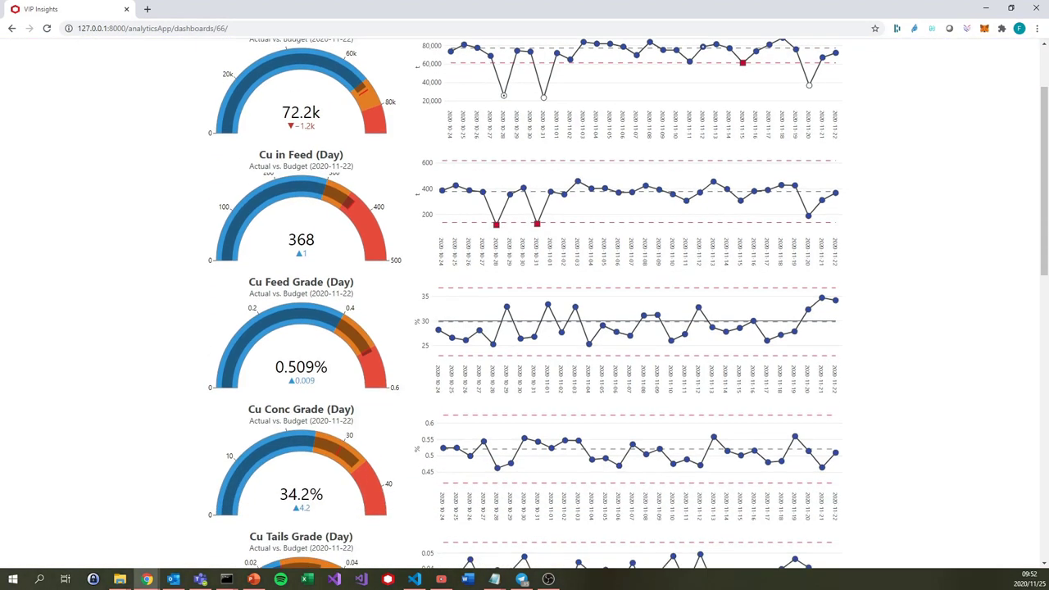
{"action": "scroll", "coordinate": [525, 328], "scroll_direction": "down", "scroll_amount": 1}
{"action": "scroll", "coordinate": [525, 328], "scroll_direction": "down", "scroll_amount": 2}
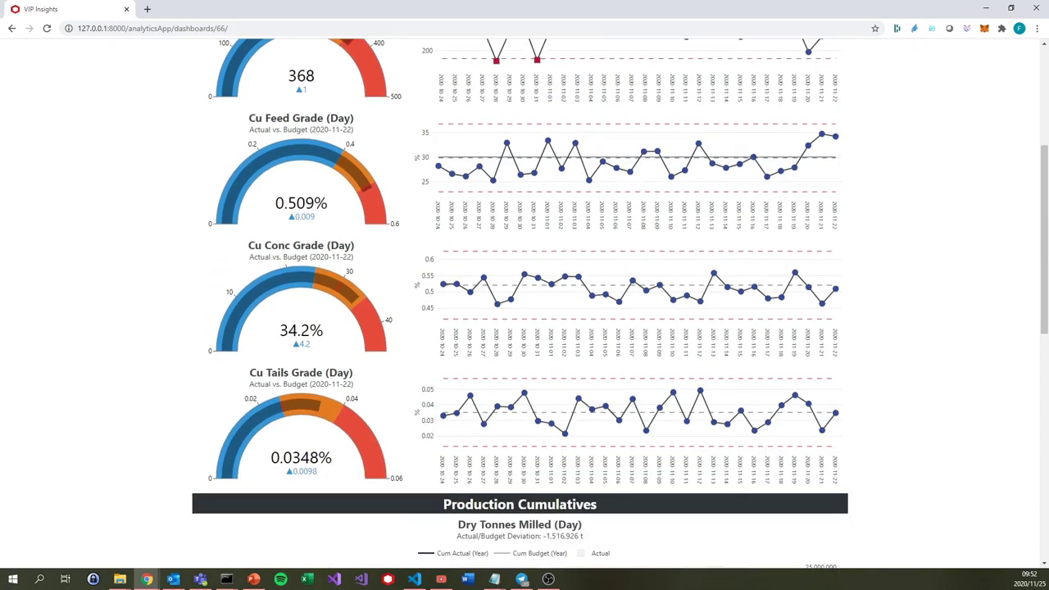
{"action": "scroll", "coordinate": [524, 328], "scroll_direction": "down", "scroll_amount": 1}
{"action": "scroll", "coordinate": [525, 328], "scroll_direction": "up", "scroll_amount": 5}
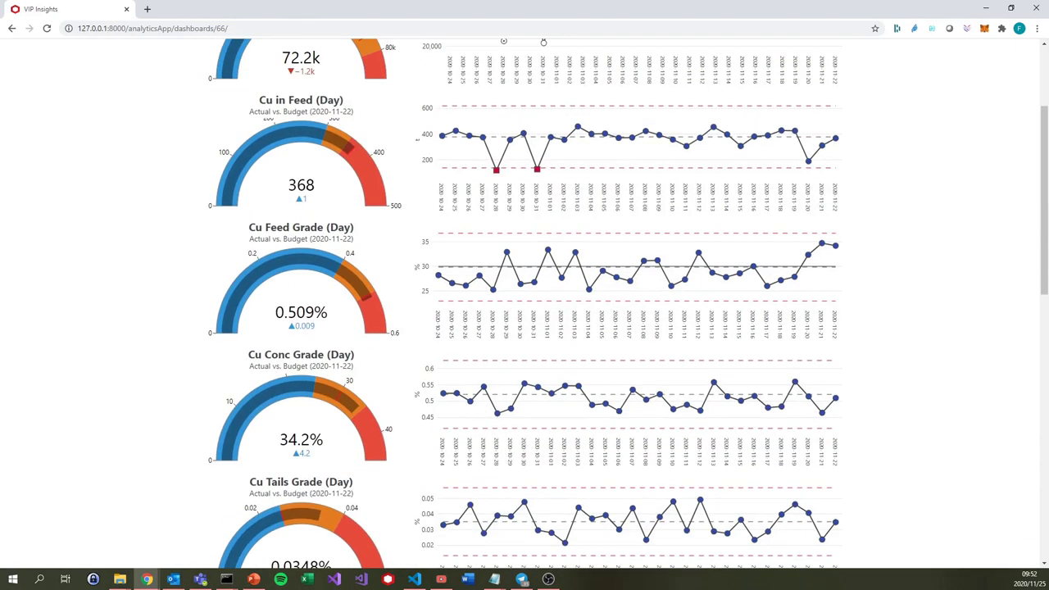
{"action": "scroll", "coordinate": [525, 328], "scroll_direction": "up", "scroll_amount": 1}
{"action": "scroll", "coordinate": [524, 328], "scroll_direction": "down", "scroll_amount": 8}
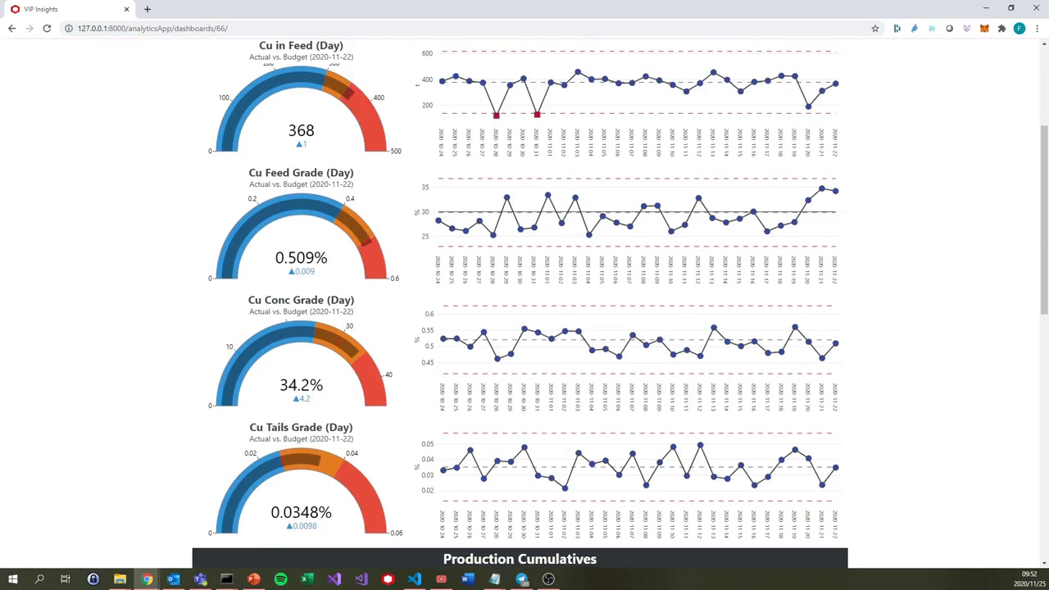
- Examine the Dry Tonnes Milled, Cu Produced and Recovery charts in the Production Cumulatives group
{"action": "scroll", "coordinate": [394, 262], "scroll_direction": "down", "scroll_amount": 3}
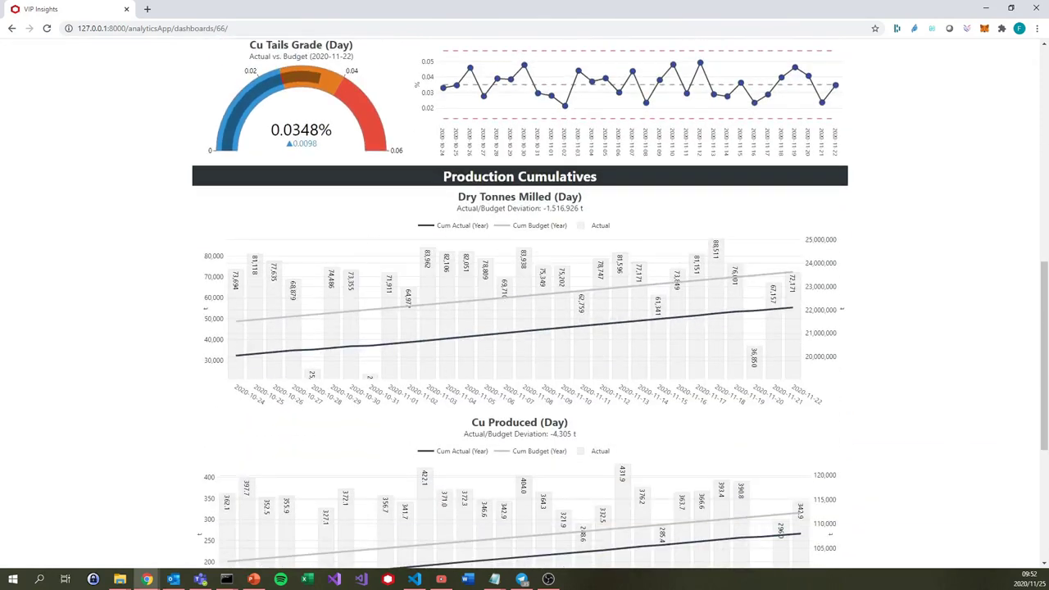
{"action": "left_click_drag", "start_coordinate": [444, 176], "coordinate": [583, 197]}
{"action": "left_click", "coordinate": [583, 196]}
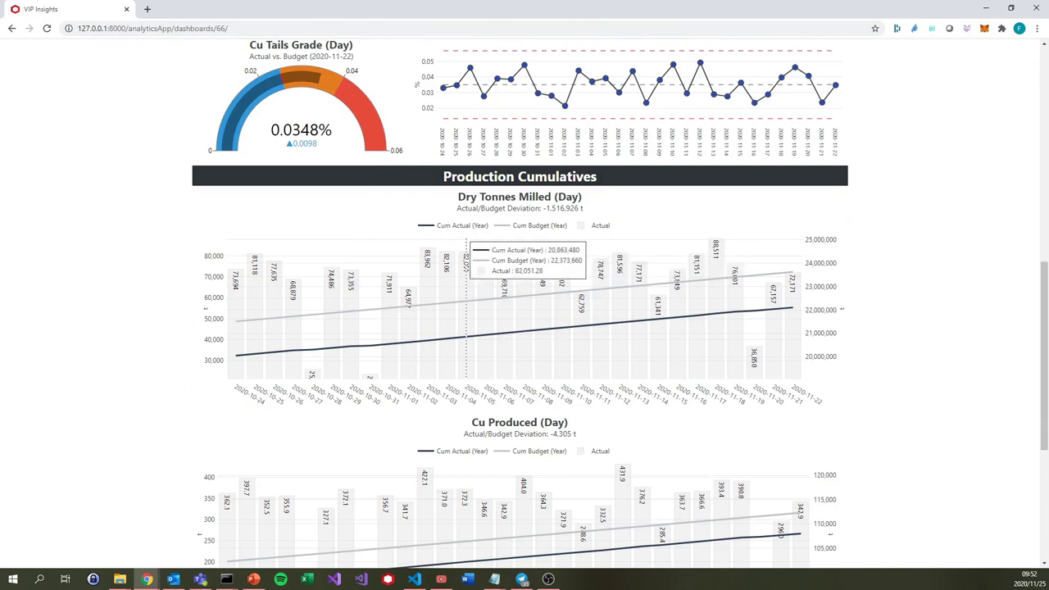
{"action": "left_click_drag", "start_coordinate": [457, 197], "coordinate": [520, 196]}
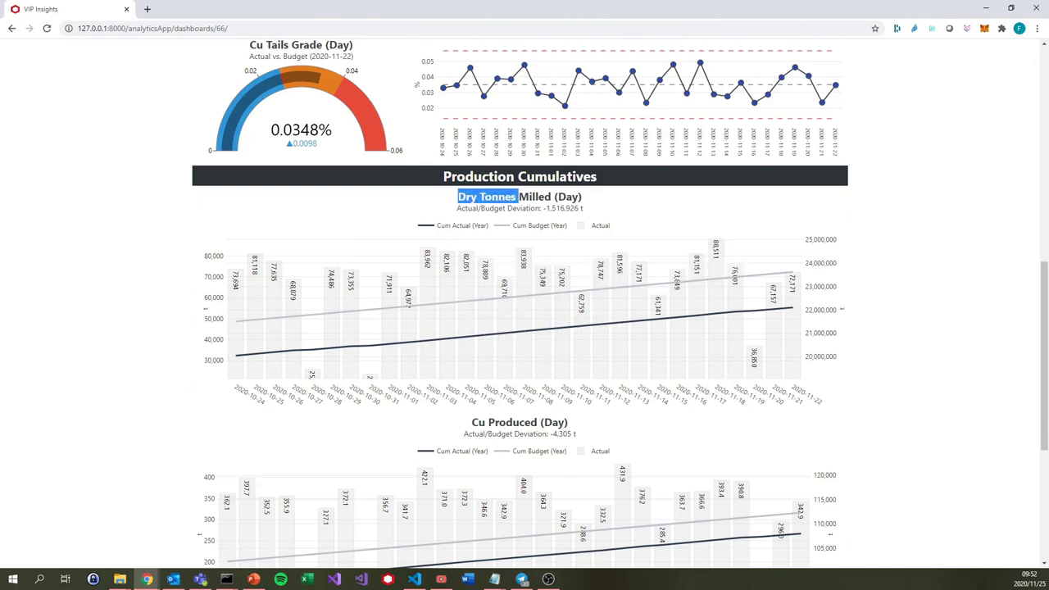
{"action": "scroll", "coordinate": [505, 327], "scroll_direction": "down", "scroll_amount": 3}
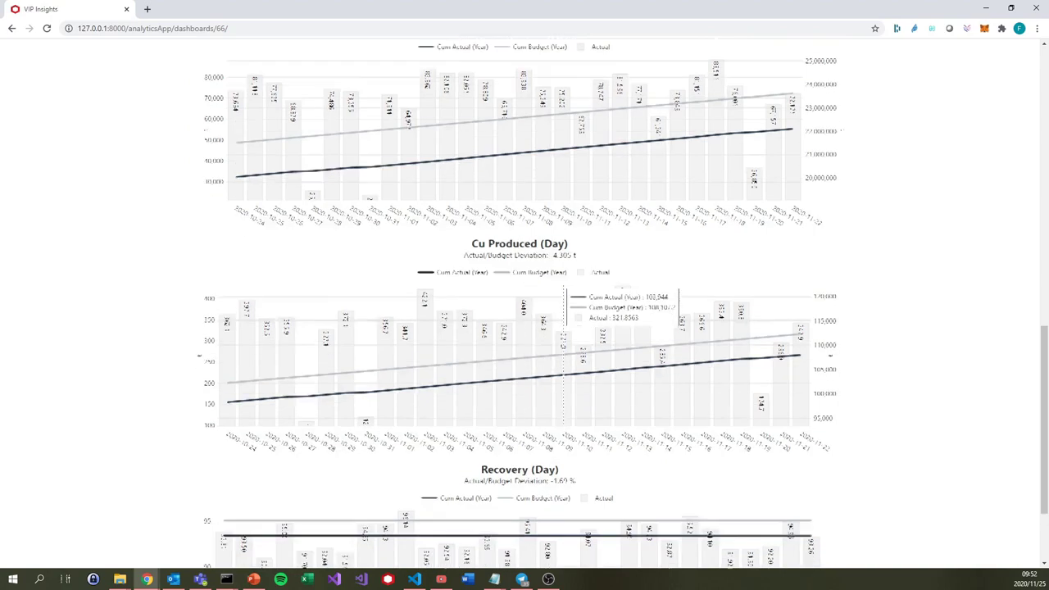
{"action": "scroll", "coordinate": [585, 344], "scroll_direction": "down", "scroll_amount": 2}
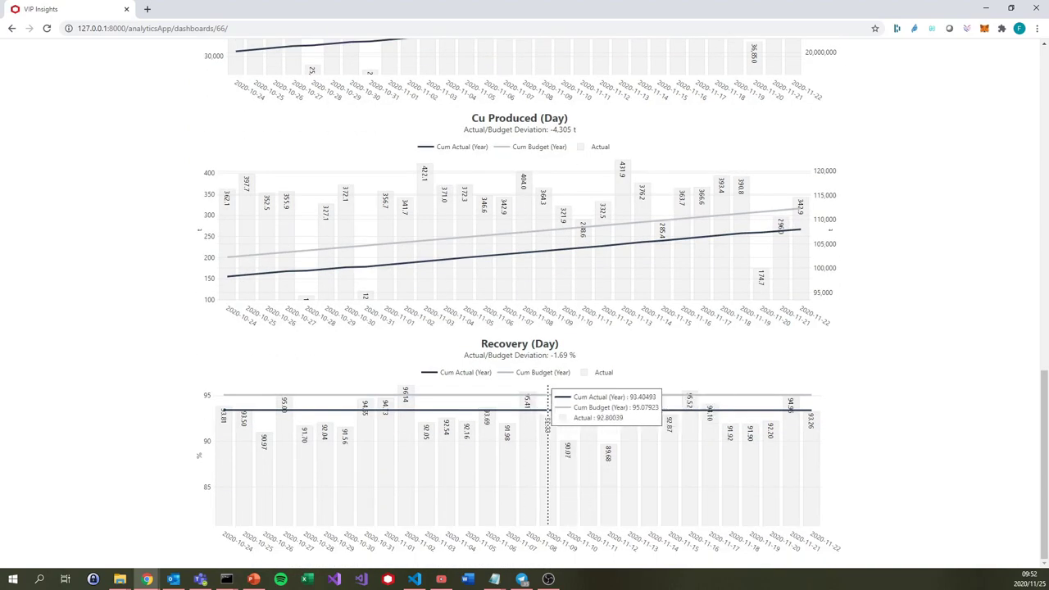
{"action": "scroll", "coordinate": [574, 413], "scroll_direction": "up", "scroll_amount": 8}
{"action": "scroll", "coordinate": [317, 221], "scroll_direction": "up", "scroll_amount": 5}
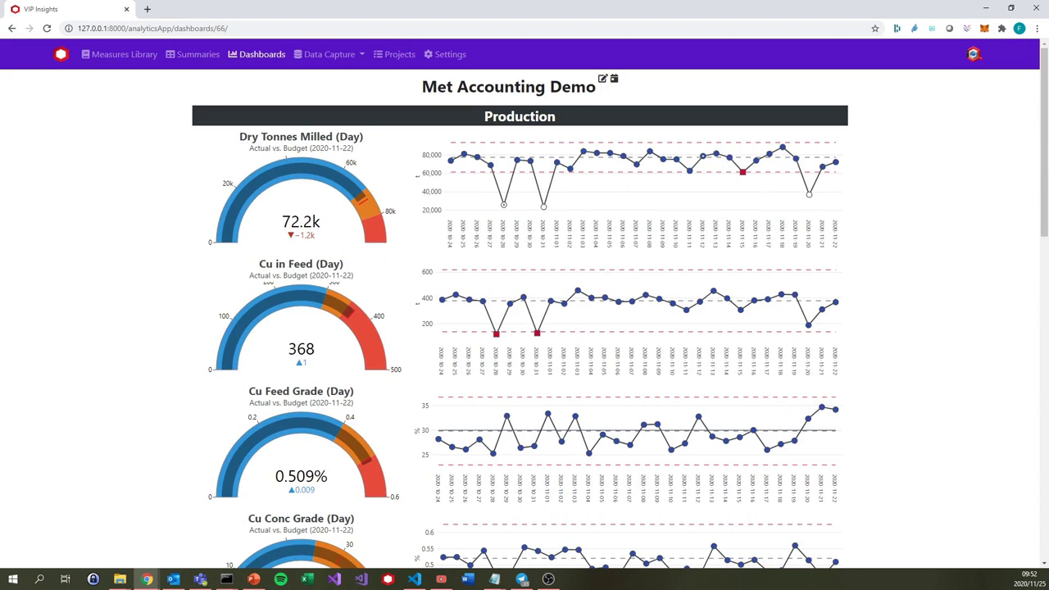
- Open the dashboard for design editing and look over its Production and Production Cumulatives groups
{"action": "left_click", "coordinate": [603, 78]}
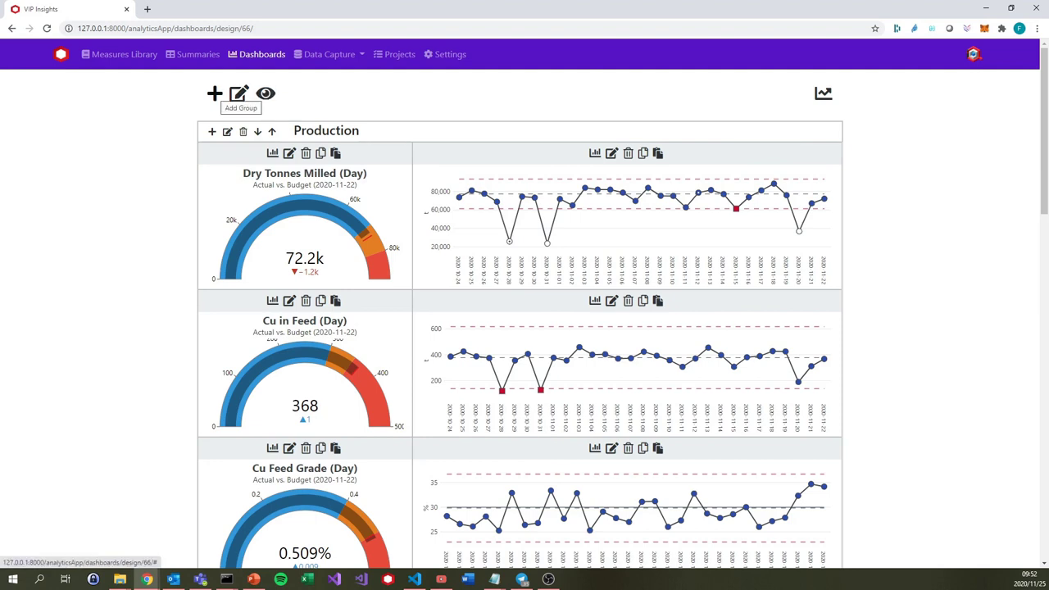
{"action": "left_click_drag", "start_coordinate": [314, 131], "coordinate": [360, 130]}
{"action": "scroll", "coordinate": [519, 327], "scroll_direction": "down", "scroll_amount": 8}
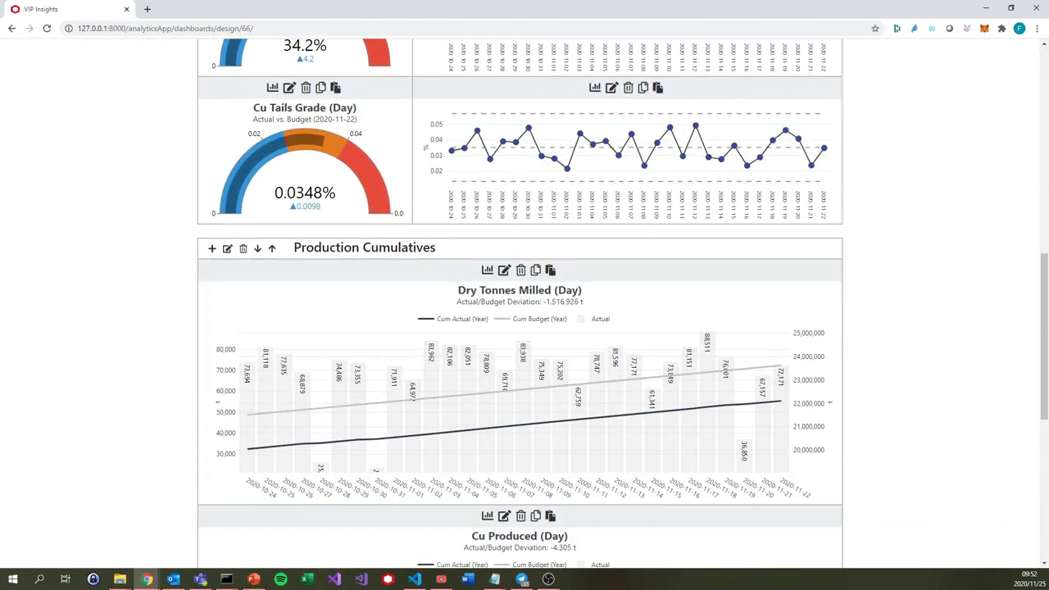
{"action": "left_click_drag", "start_coordinate": [431, 248], "coordinate": [301, 248]}
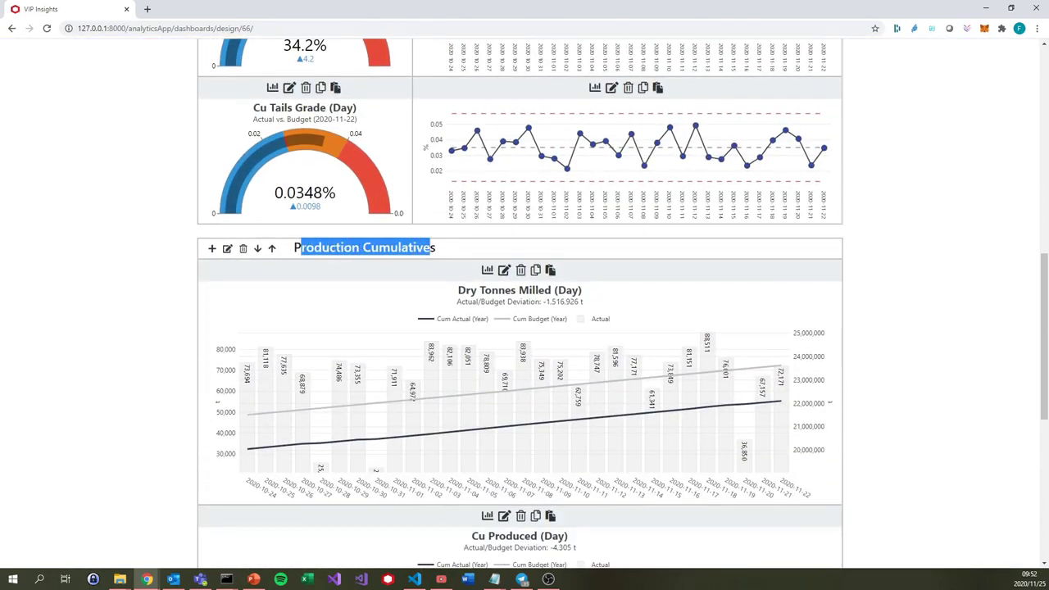
{"action": "scroll", "coordinate": [524, 303], "scroll_direction": "up", "scroll_amount": 8}
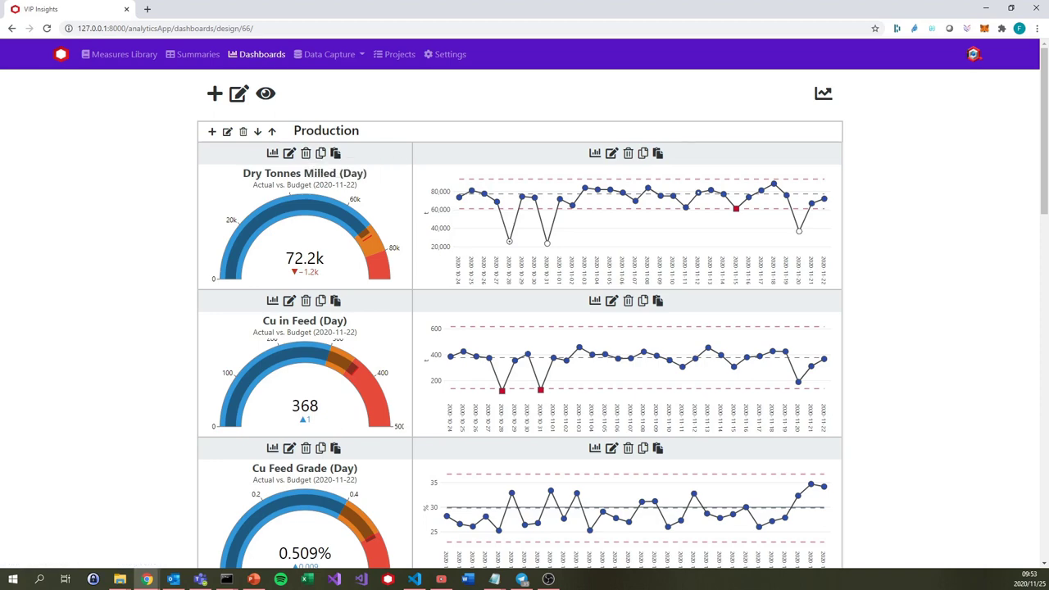
- Add a new empty chart to the Production Cumulatives group, below the Recovery chart
{"action": "scroll", "coordinate": [524, 311], "scroll_direction": "down", "scroll_amount": 20}
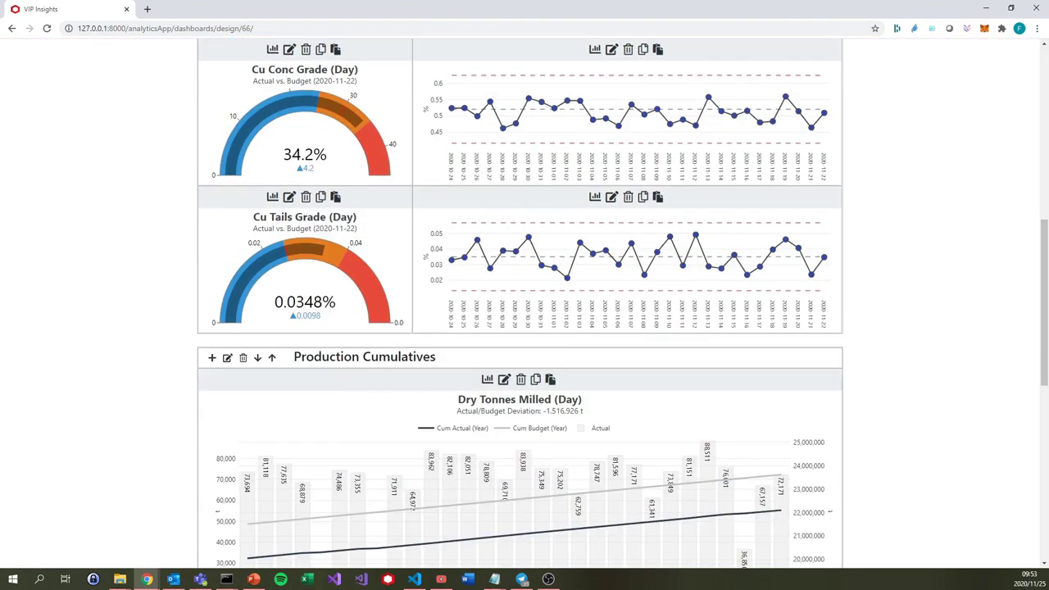
{"action": "scroll", "coordinate": [524, 393], "scroll_direction": "up", "scroll_amount": 8}
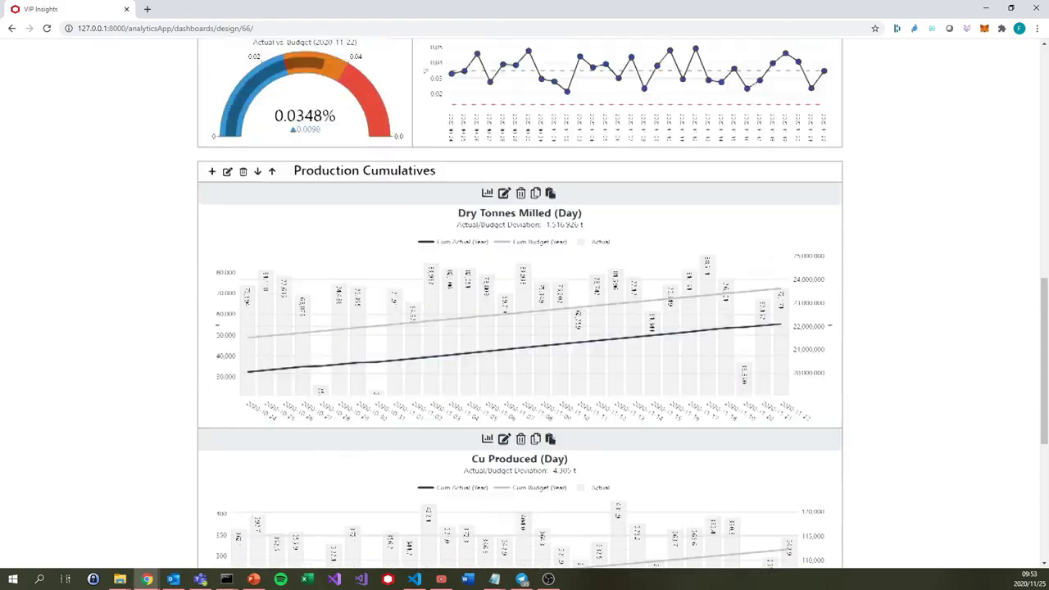
{"action": "scroll", "coordinate": [524, 393], "scroll_direction": "down", "scroll_amount": 5}
{"action": "scroll", "coordinate": [574, 410], "scroll_direction": "down", "scroll_amount": 3}
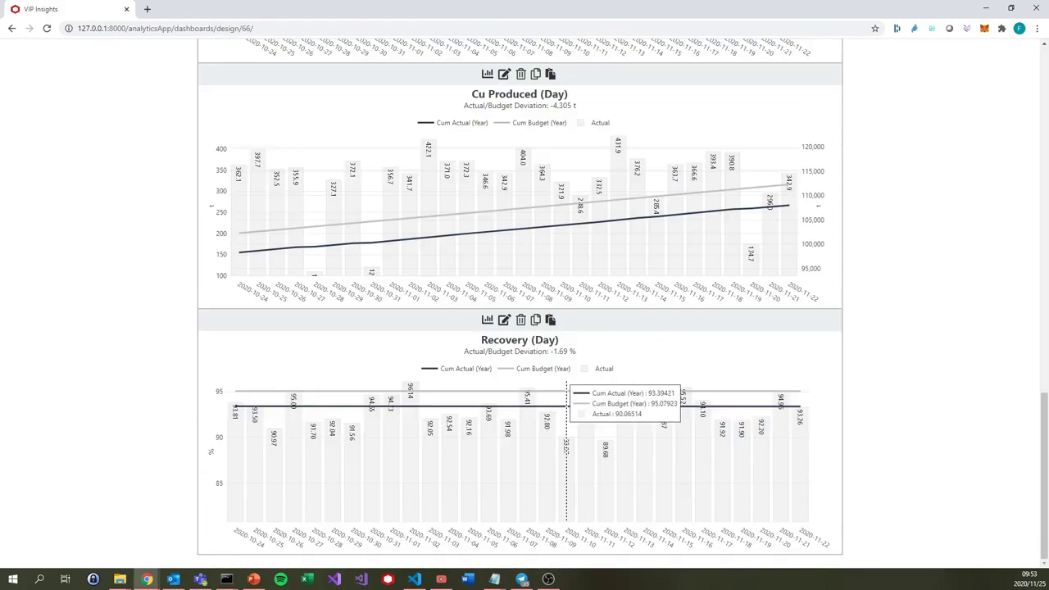
{"action": "scroll", "coordinate": [574, 410], "scroll_direction": "up", "scroll_amount": 5}
{"action": "scroll", "coordinate": [565, 344], "scroll_direction": "down", "scroll_amount": 1}
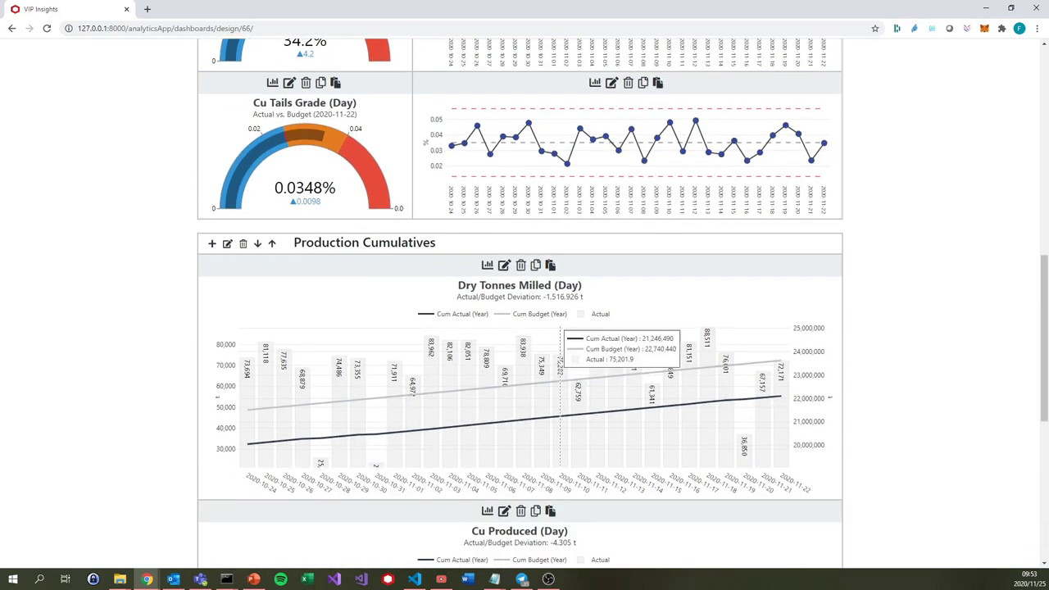
{"action": "left_click", "coordinate": [545, 300]}
{"action": "scroll", "coordinate": [540, 311], "scroll_direction": "down", "scroll_amount": 6}
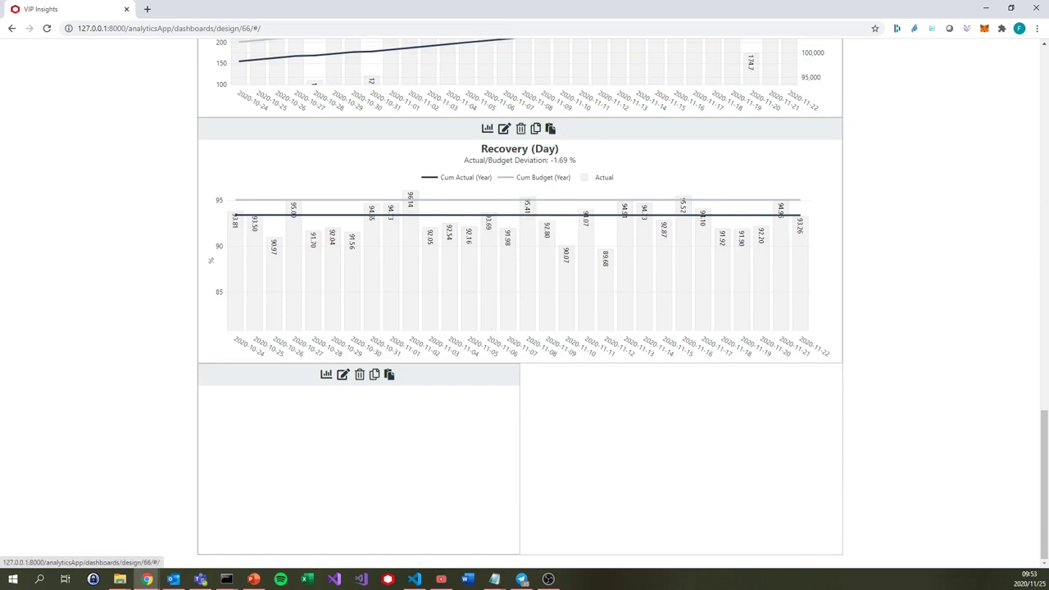
{"action": "left_click", "coordinate": [546, 304]}
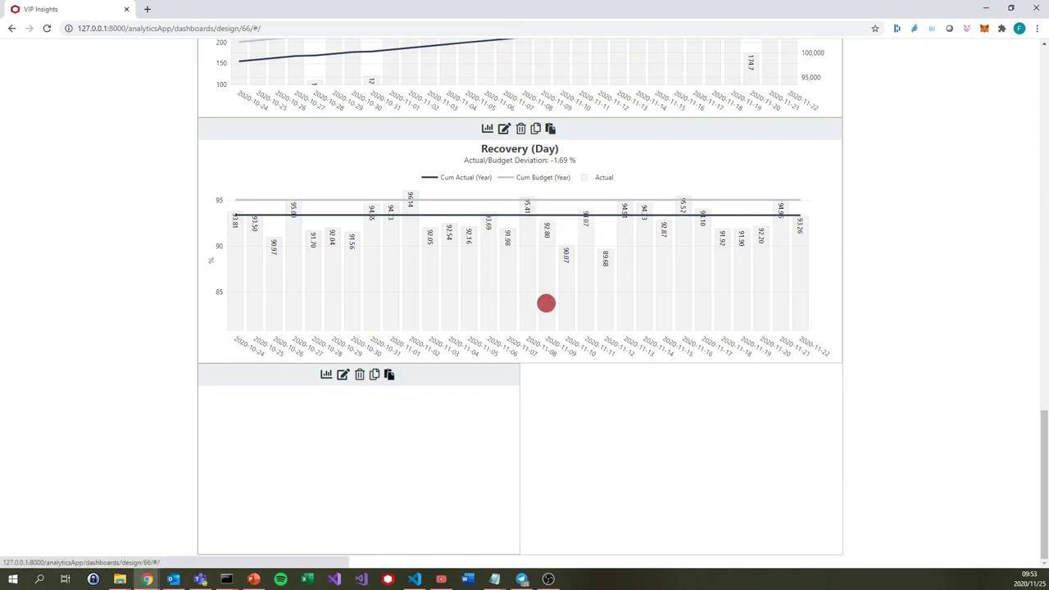
- Widen the empty chart below Recovery to the full width of the Production Cumulatives group
{"action": "left_click_drag", "start_coordinate": [516, 551], "coordinate": [840, 554]}
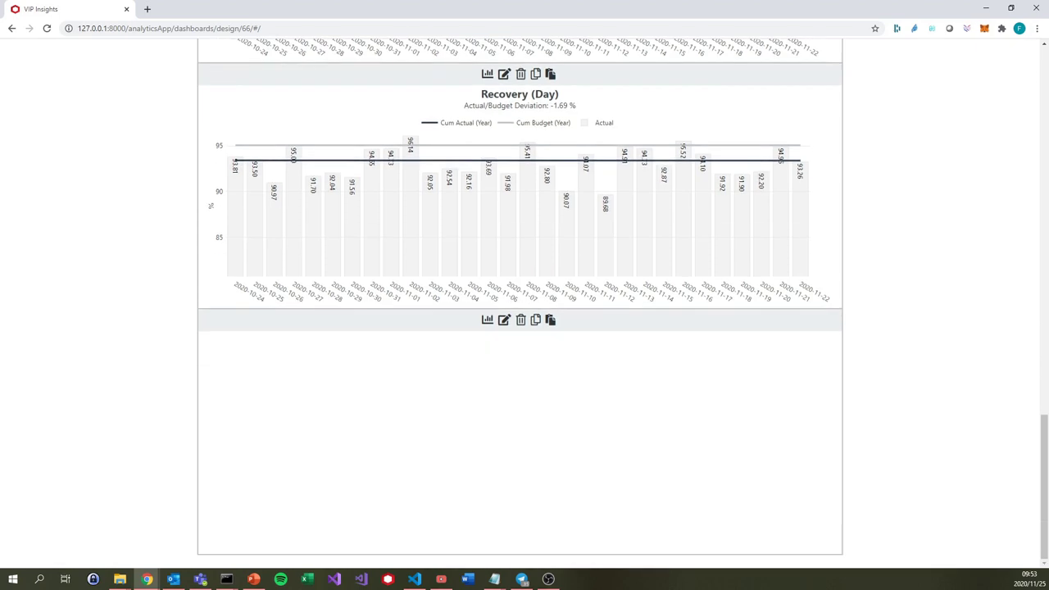
{"action": "scroll", "coordinate": [524, 295], "scroll_direction": "up", "scroll_amount": 1}
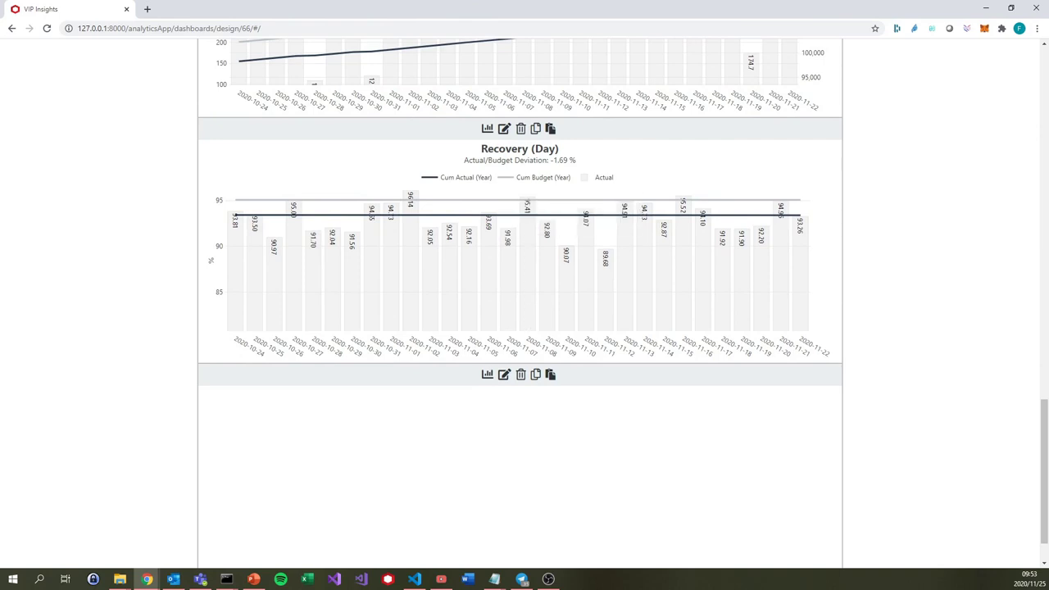
{"action": "scroll", "coordinate": [525, 295], "scroll_direction": "down", "scroll_amount": 1}
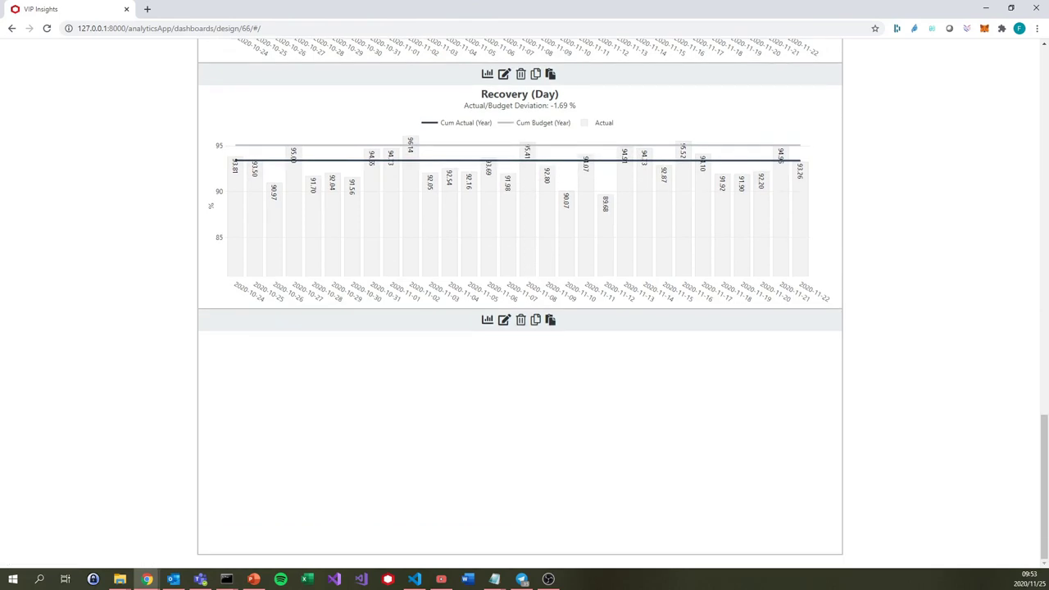
- Open the chart type choices for the empty chart below Recovery and compare the previews from Gauge Chart through Custom Line & Bar Chart
{"action": "left_click", "coordinate": [488, 319]}
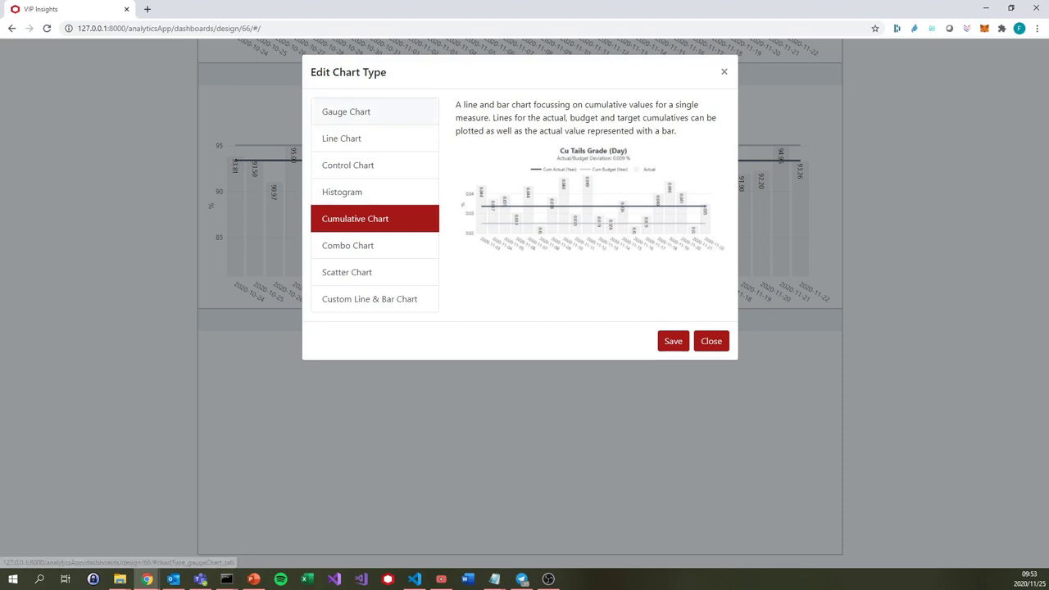
{"action": "left_click", "coordinate": [360, 112]}
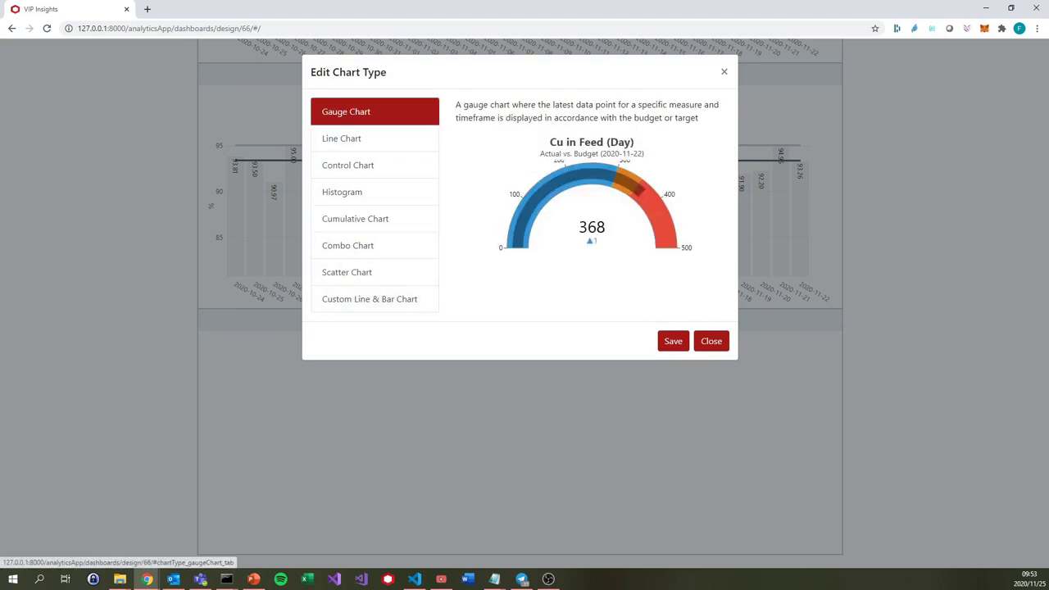
{"action": "left_click", "coordinate": [352, 138]}
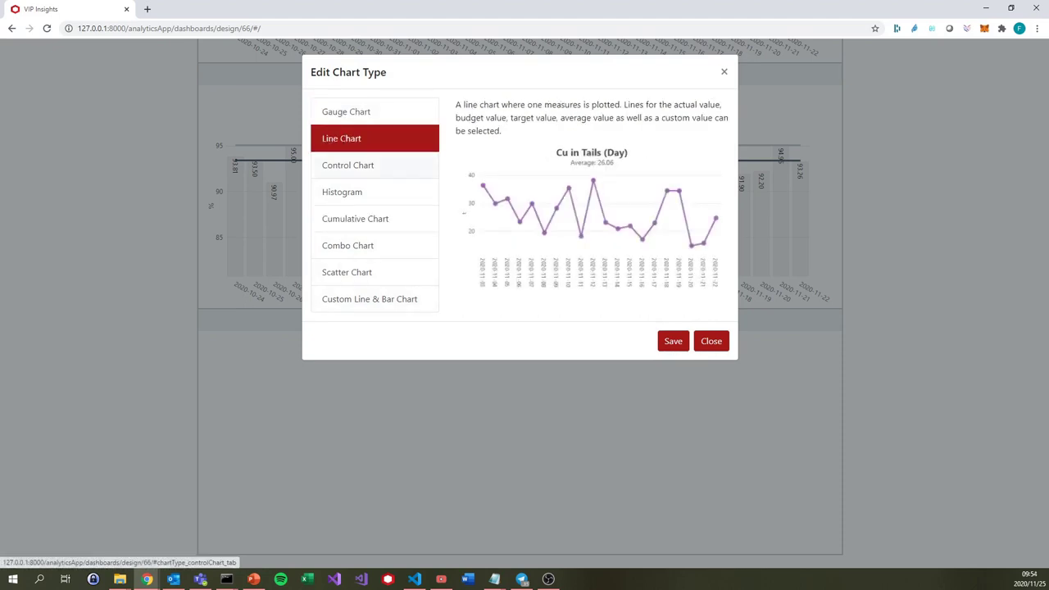
{"action": "left_click", "coordinate": [347, 165]}
{"action": "left_click", "coordinate": [342, 191]}
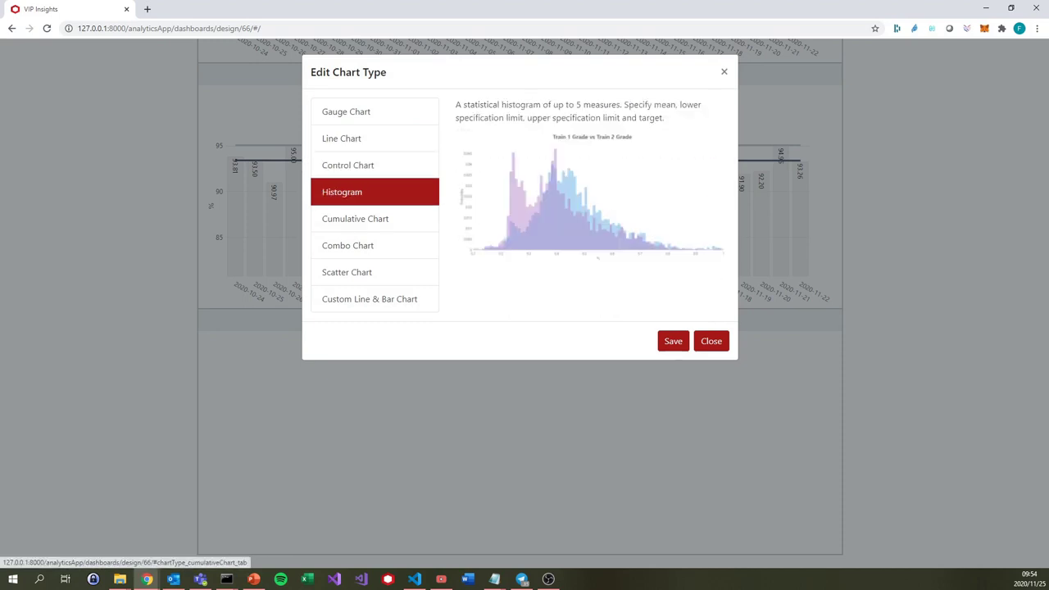
{"action": "left_click", "coordinate": [354, 218]}
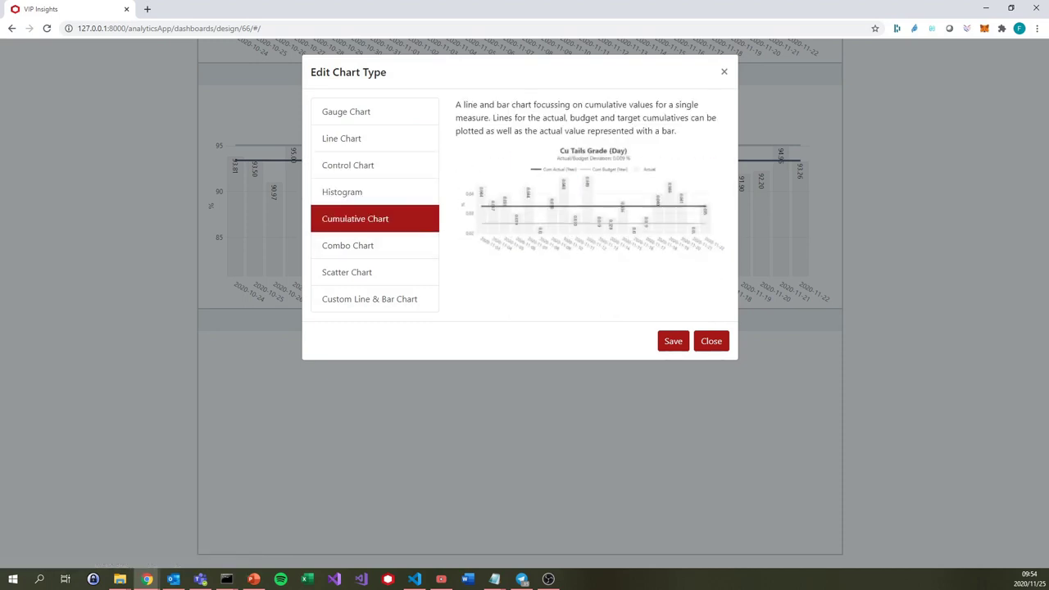
{"action": "left_click", "coordinate": [347, 245]}
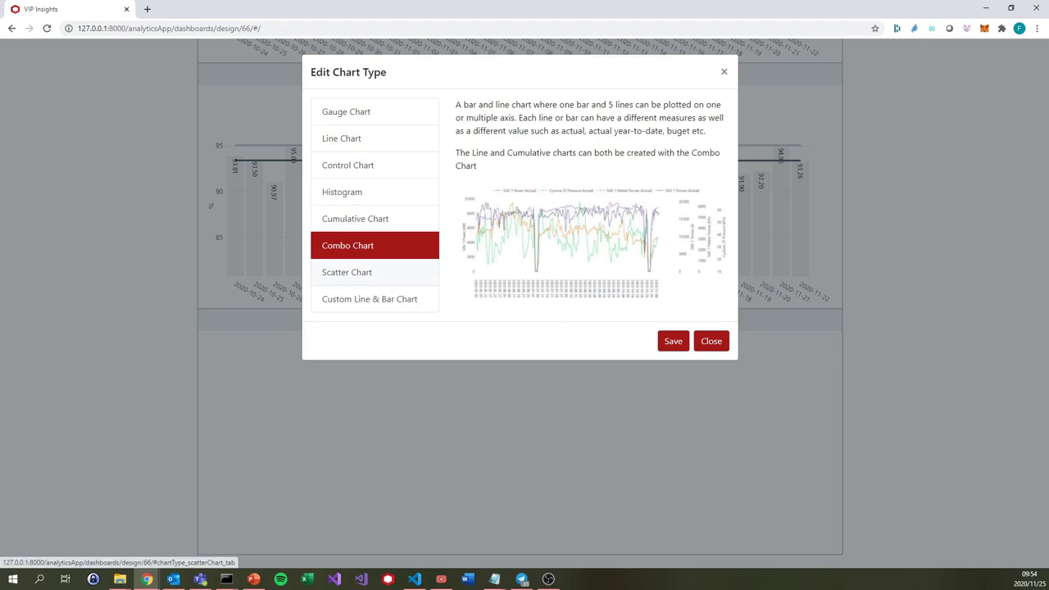
{"action": "left_click", "coordinate": [346, 272]}
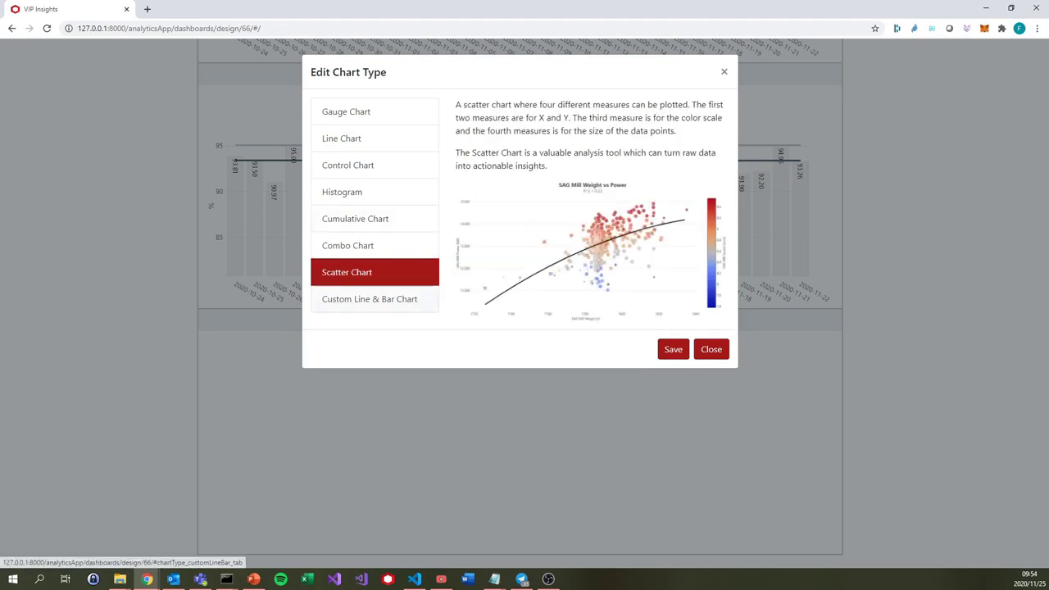
{"action": "left_click", "coordinate": [369, 299]}
- Set the empty chart's type to Cumulative Chart and save the choice
{"action": "left_click", "coordinate": [374, 192]}
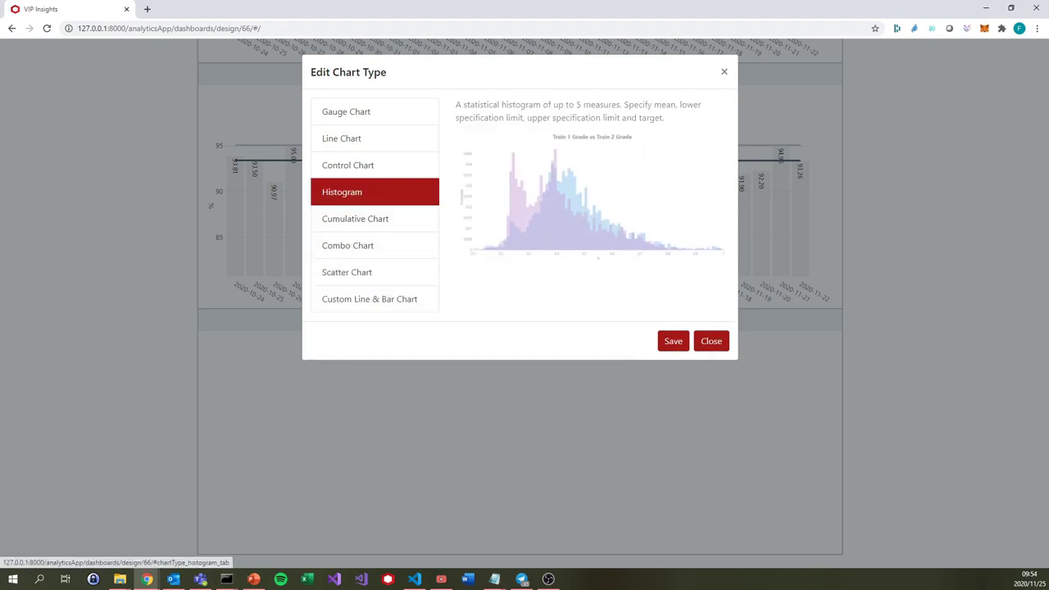
{"action": "left_click", "coordinate": [375, 165]}
{"action": "left_click", "coordinate": [374, 219]}
{"action": "left_click", "coordinate": [375, 192]}
{"action": "left_click", "coordinate": [374, 218]}
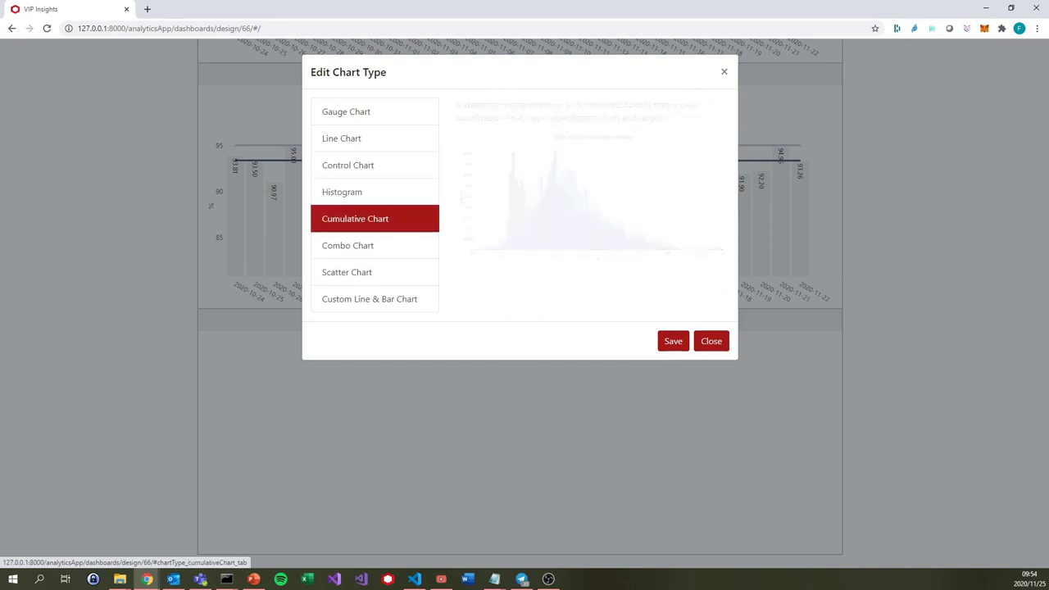
{"action": "left_click", "coordinate": [673, 341]}
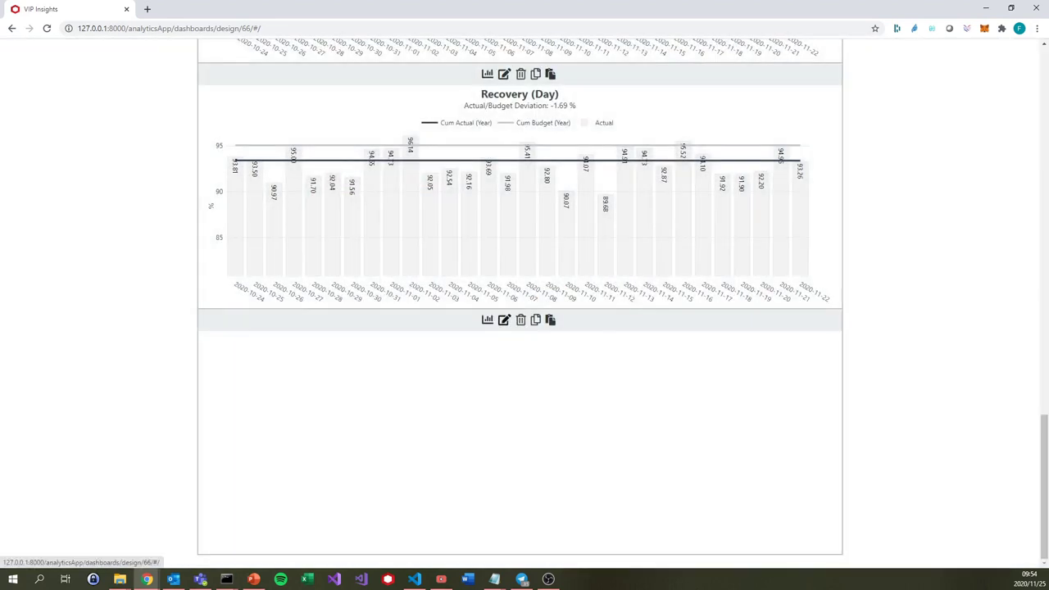
- Assign the measure Met Accounting Demo|Cu Conc Grade to the new cumulative chart and save its settings
{"action": "left_click", "coordinate": [505, 320]}
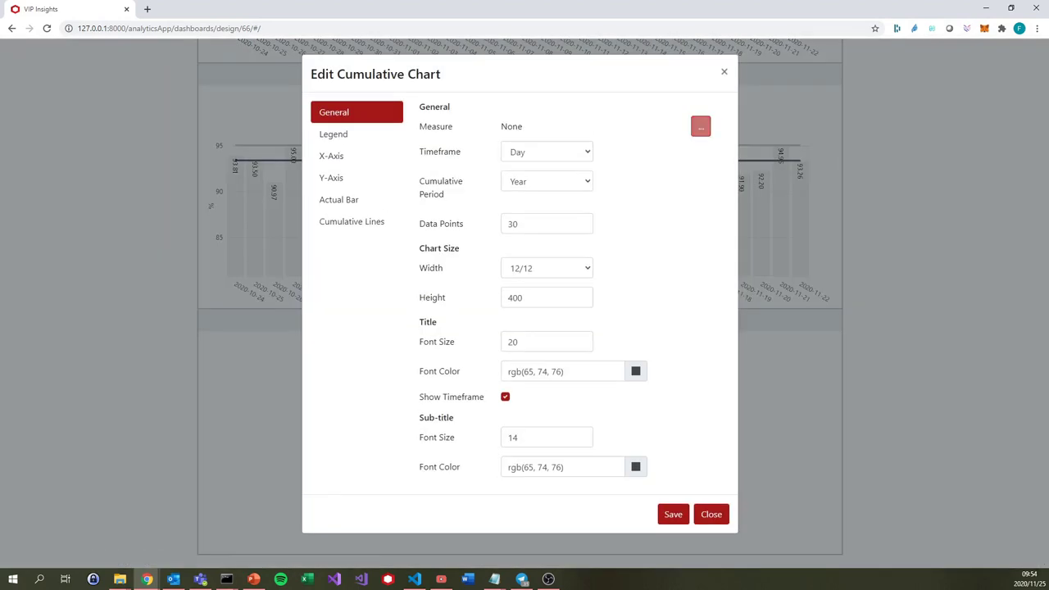
{"action": "left_click", "coordinate": [701, 126]}
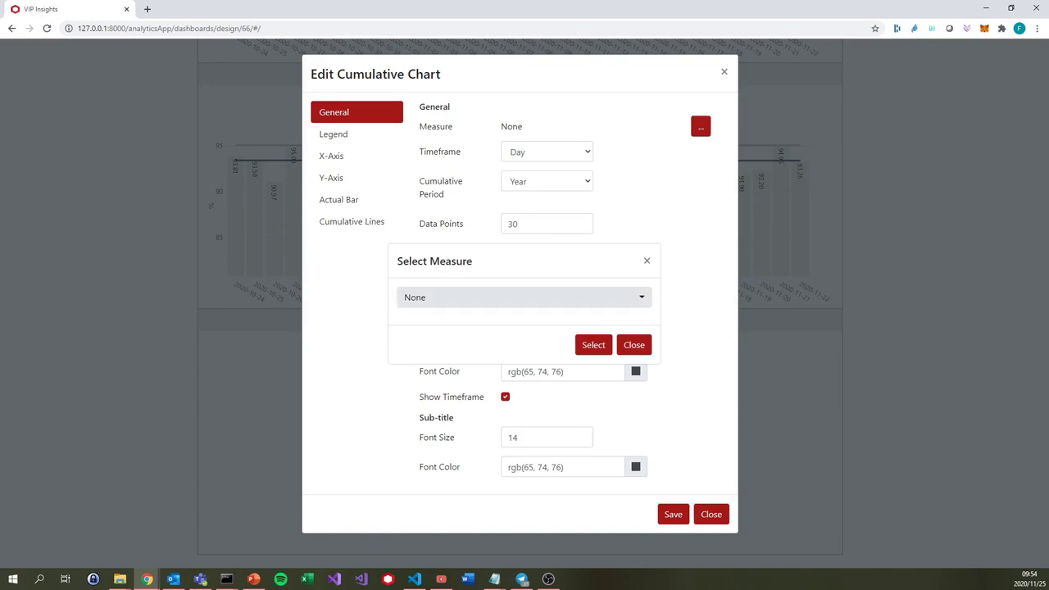
{"action": "left_click", "coordinate": [523, 297]}
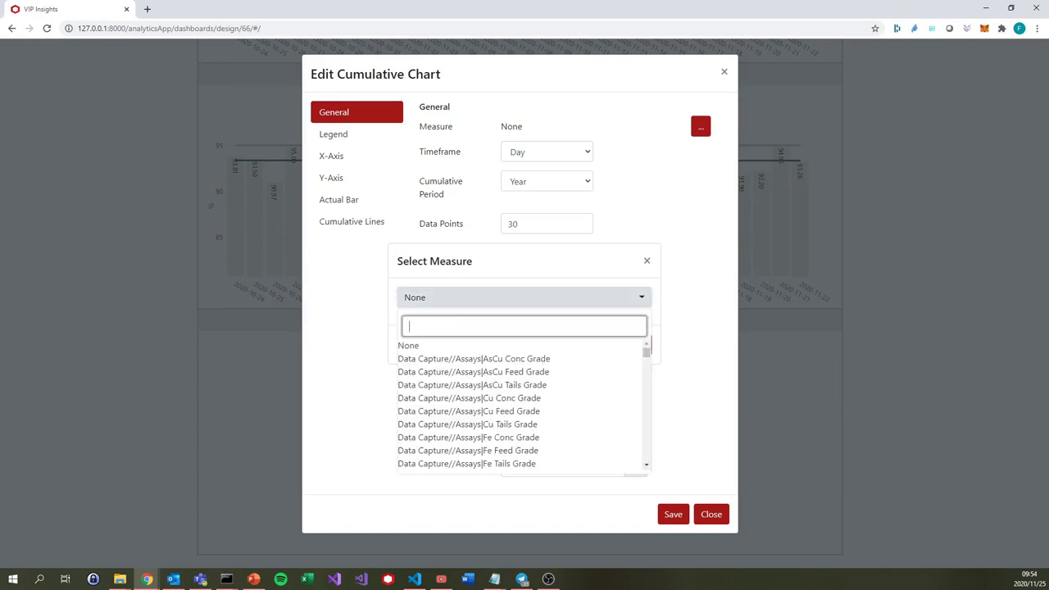
{"action": "type", "text": "met accou"}
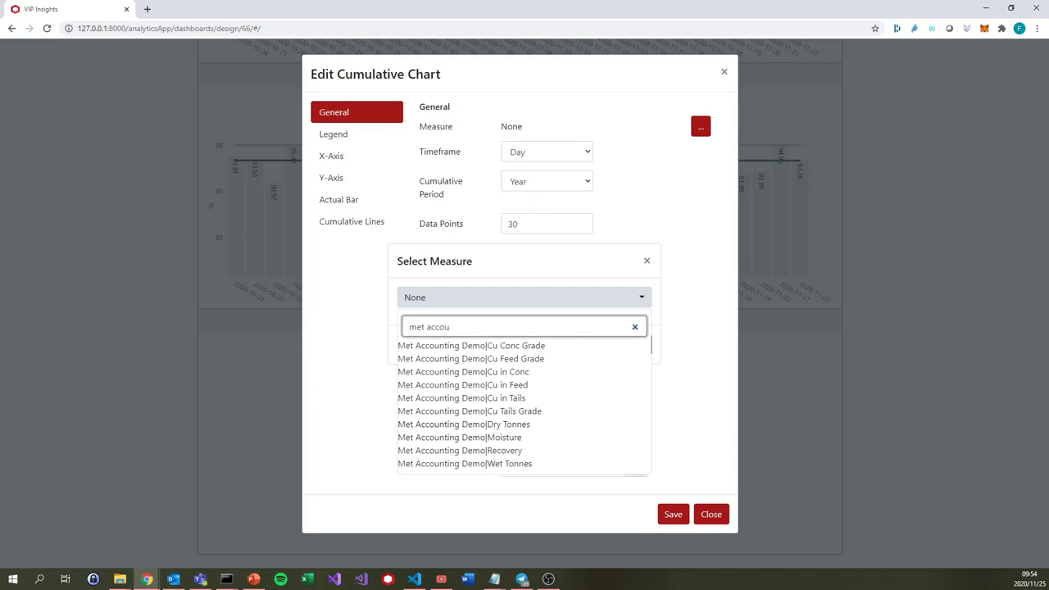
{"action": "key", "text": "Tab"}
{"action": "key", "text": "Return"}
{"action": "key", "text": "Tab"}
{"action": "key", "text": "Return"}
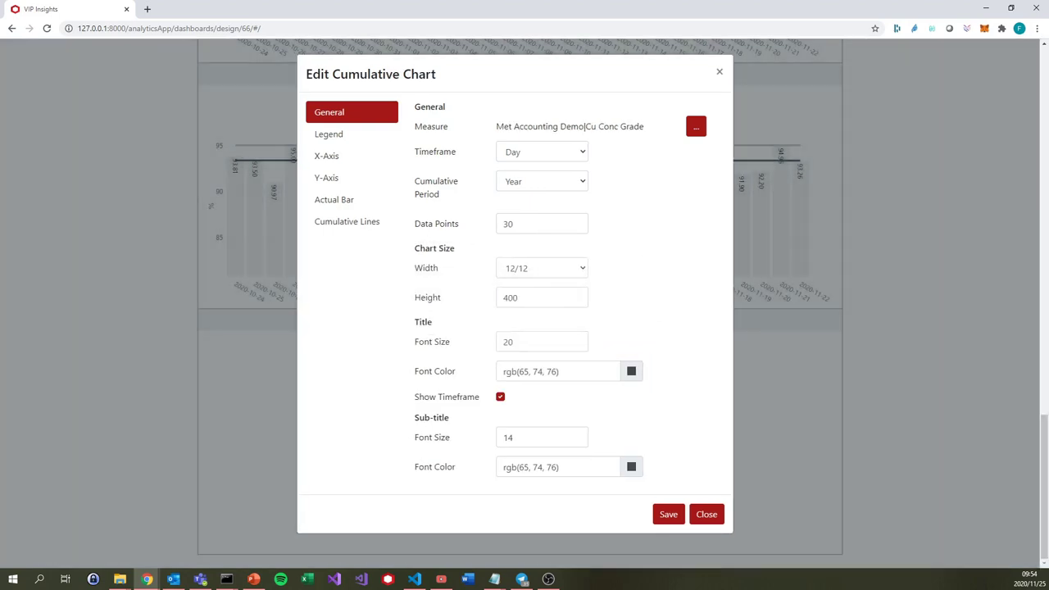
{"action": "left_click", "coordinate": [667, 514]}
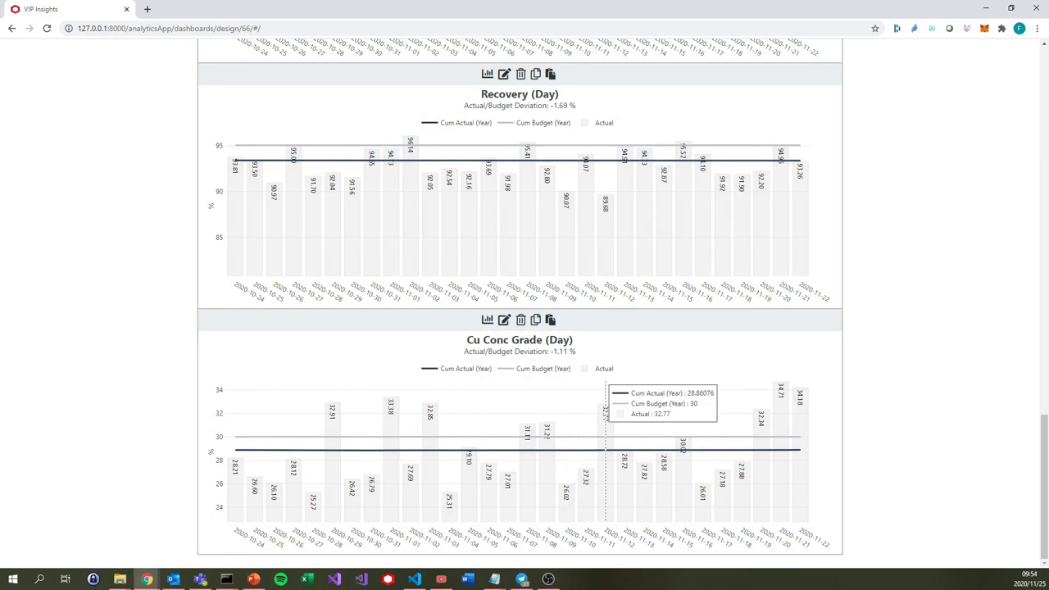
- Move the Dry Tonnes Milled and Cu in Feed gauges in the Production group to the right of their control charts
{"action": "scroll", "coordinate": [606, 410], "scroll_direction": "up", "scroll_amount": 20}
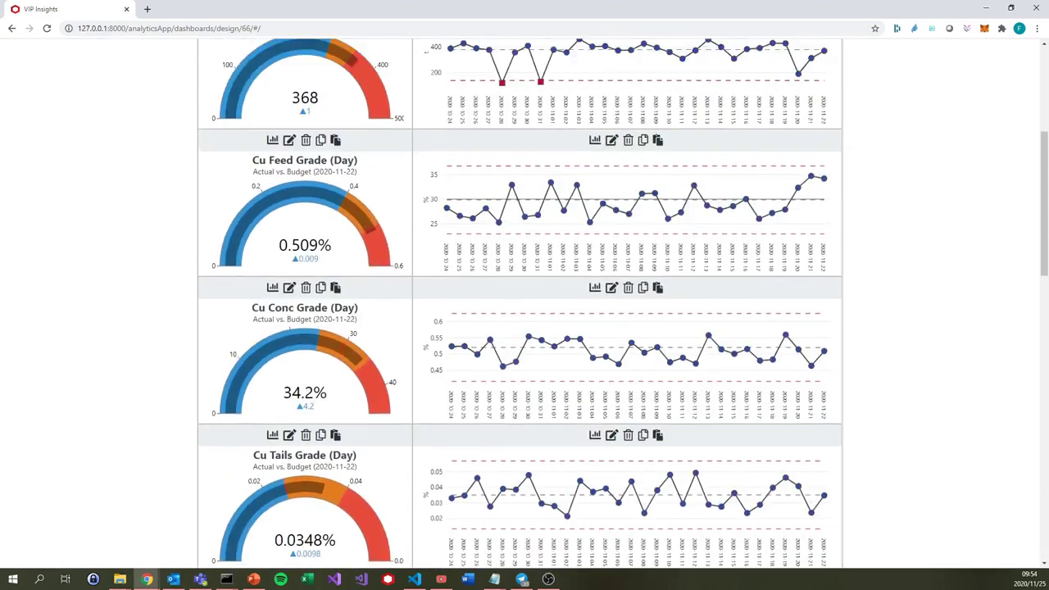
{"action": "key", "text": "ctrl+minus"}
{"action": "key", "text": "ctrl+minus"}
{"action": "key", "text": "ctrl+minus"}
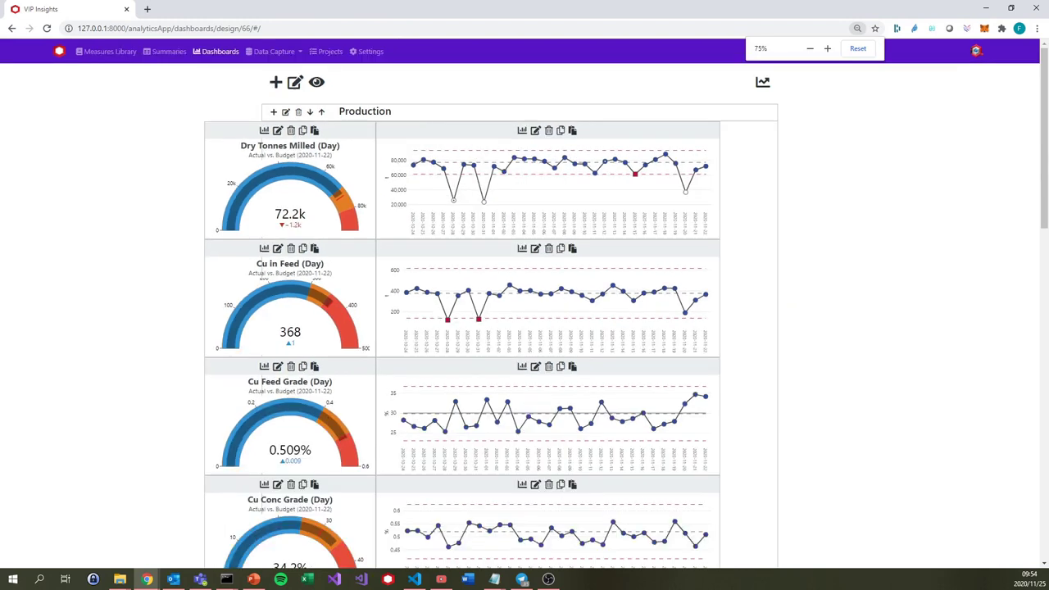
{"action": "key", "text": "ctrl+minus"}
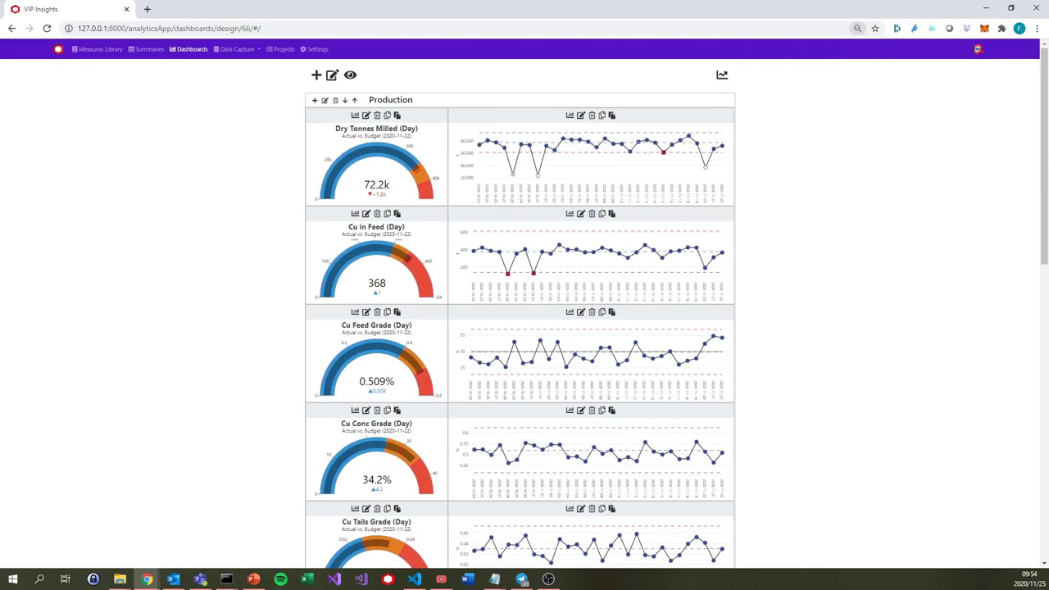
{"action": "left_click_drag", "start_coordinate": [376, 156], "coordinate": [659, 160]}
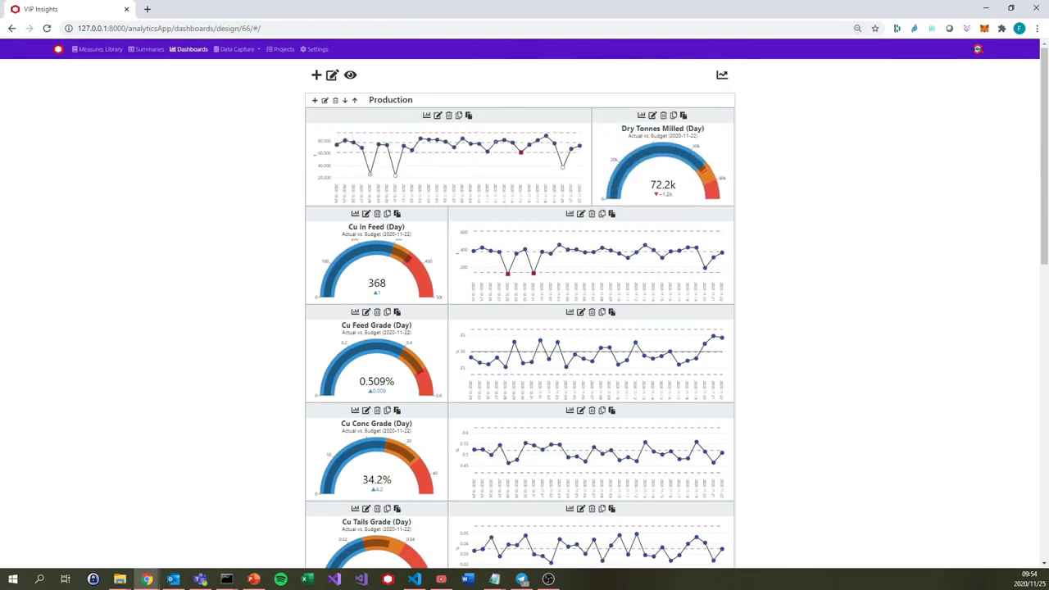
{"action": "left_click_drag", "start_coordinate": [376, 254], "coordinate": [508, 258]}
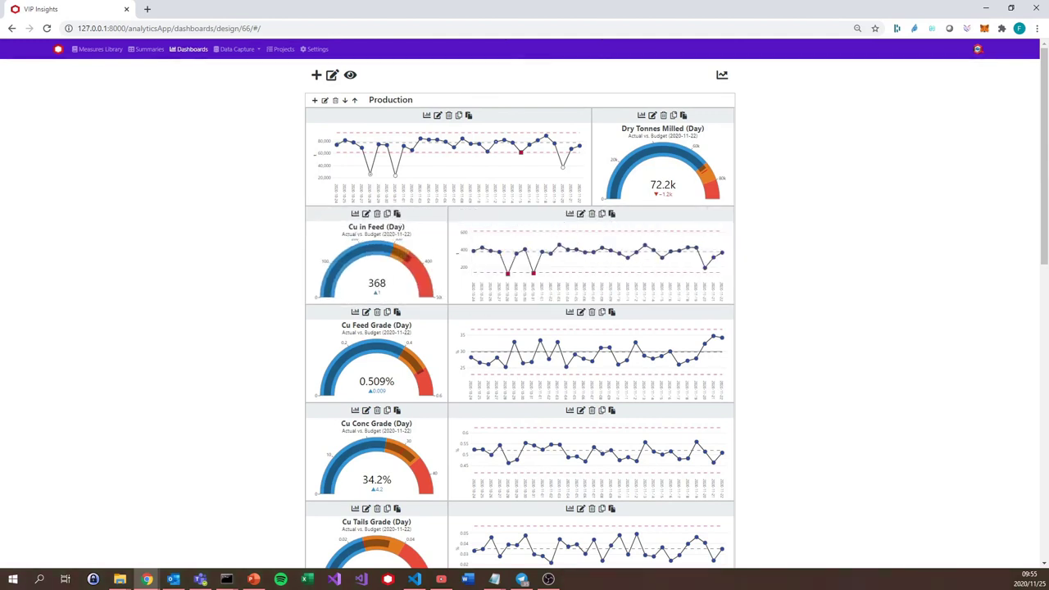
{"action": "left_click_drag", "start_coordinate": [376, 227], "coordinate": [662, 227]}
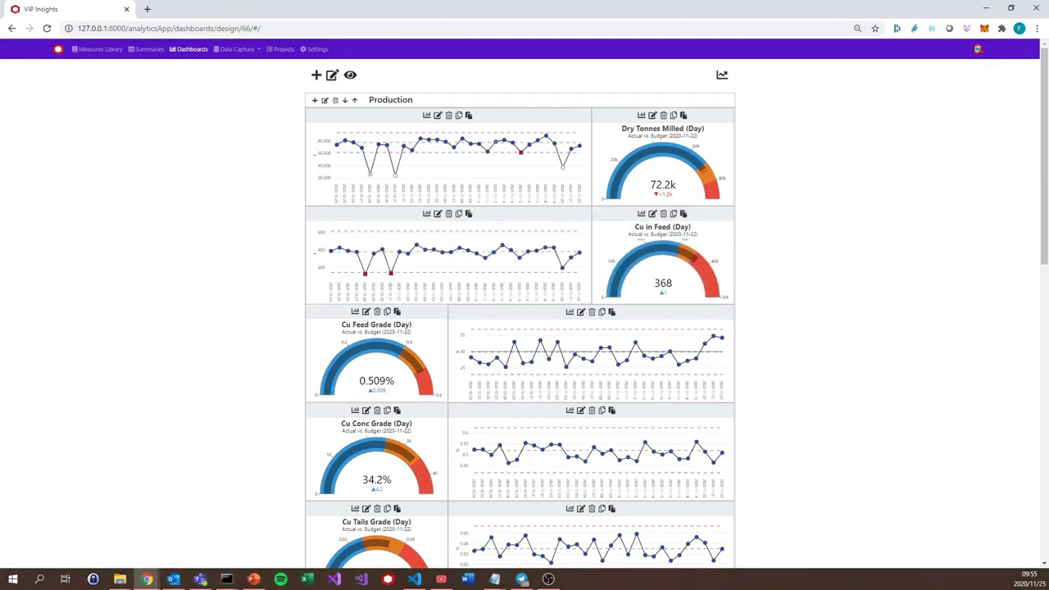
- Move the Cu Feed Grade, Cu Conc Grade and Cu Tails Grade gauges to the right of their control charts
{"action": "left_click_drag", "start_coordinate": [376, 325], "coordinate": [662, 325]}
{"action": "left_click_drag", "start_coordinate": [377, 424], "coordinate": [662, 423]}
{"action": "scroll", "coordinate": [524, 303], "scroll_direction": "down", "scroll_amount": 2}
{"action": "left_click_drag", "start_coordinate": [376, 358], "coordinate": [662, 358]}
{"action": "scroll", "coordinate": [525, 303], "scroll_direction": "up", "scroll_amount": 2}
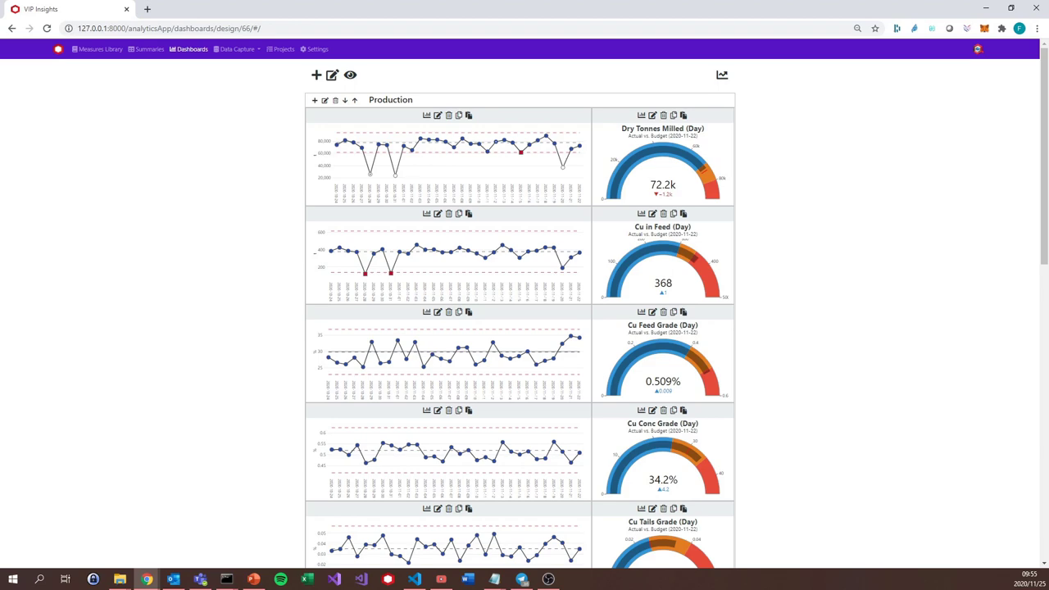
- Review the rearranged Production and Production Cumulatives groups, and open the finished Met Accounting Demo dashboard for viewing
{"action": "scroll", "coordinate": [520, 328], "scroll_direction": "down", "scroll_amount": 6}
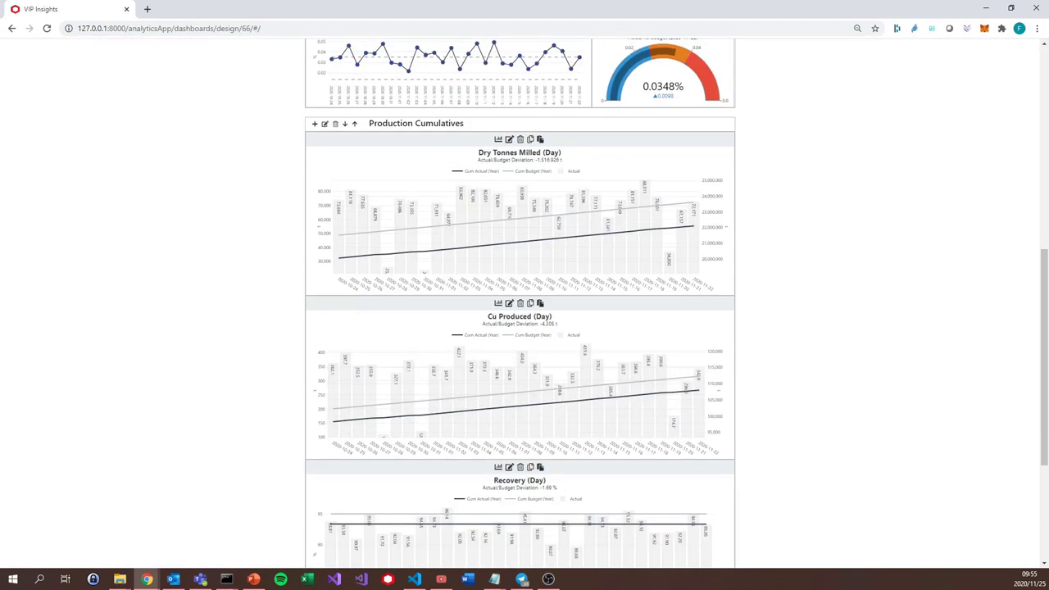
{"action": "scroll", "coordinate": [520, 328], "scroll_direction": "up", "scroll_amount": 6}
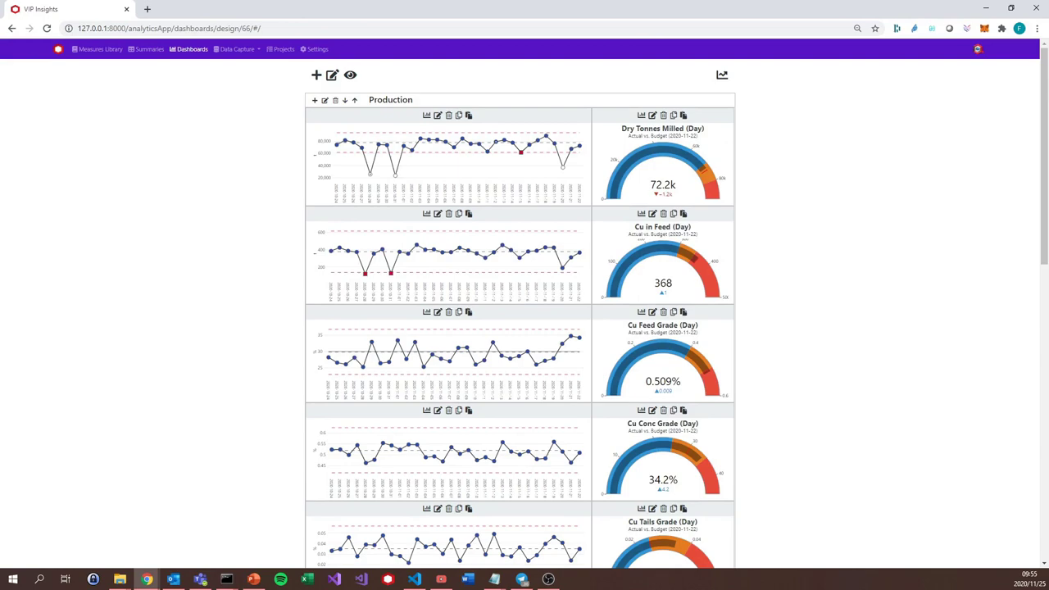
{"action": "scroll", "coordinate": [520, 328], "scroll_direction": "down", "scroll_amount": 6}
{"action": "scroll", "coordinate": [520, 328], "scroll_direction": "up", "scroll_amount": 6}
{"action": "left_click", "coordinate": [722, 75]}
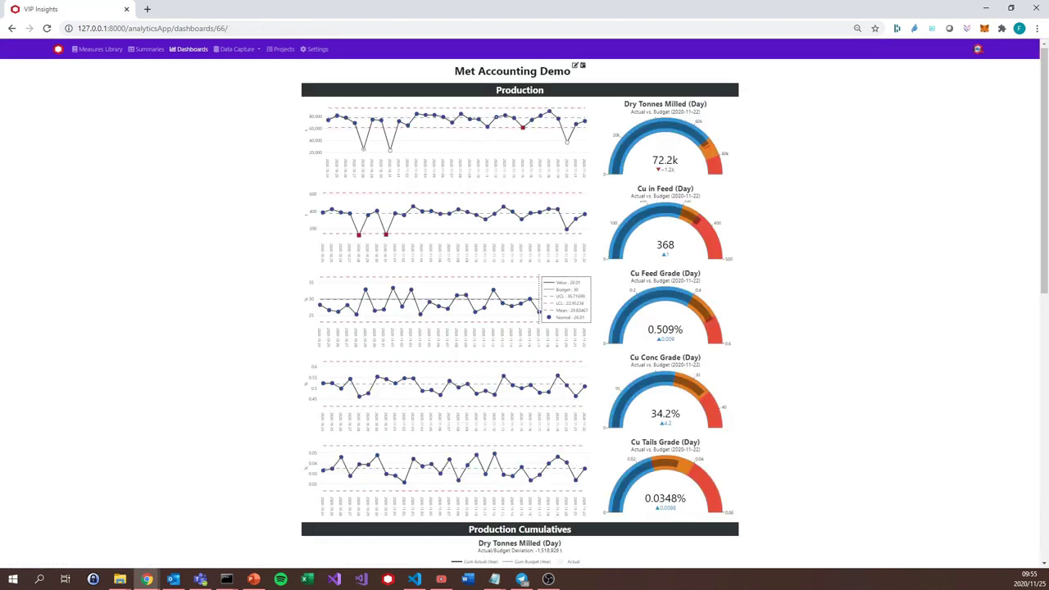
{"action": "key", "text": "ctrl+plus"}
{"action": "key", "text": "ctrl+plus"}
{"action": "key", "text": "ctrl+plus"}
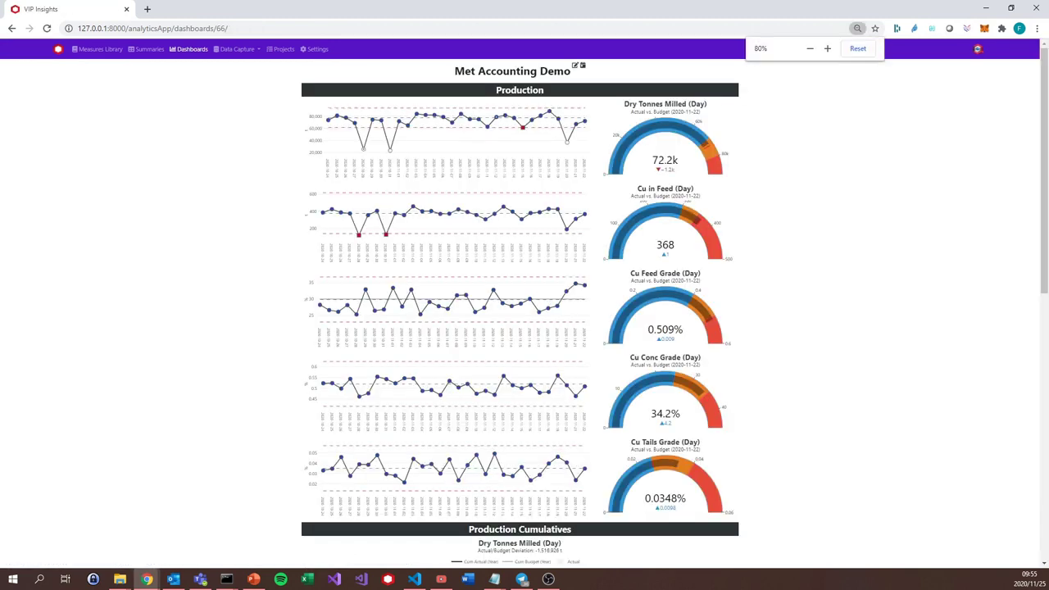
{"action": "key", "text": "ctrl+plus"}
{"action": "key", "text": "ctrl+plus"}
{"action": "key", "text": "ctrl+minus"}
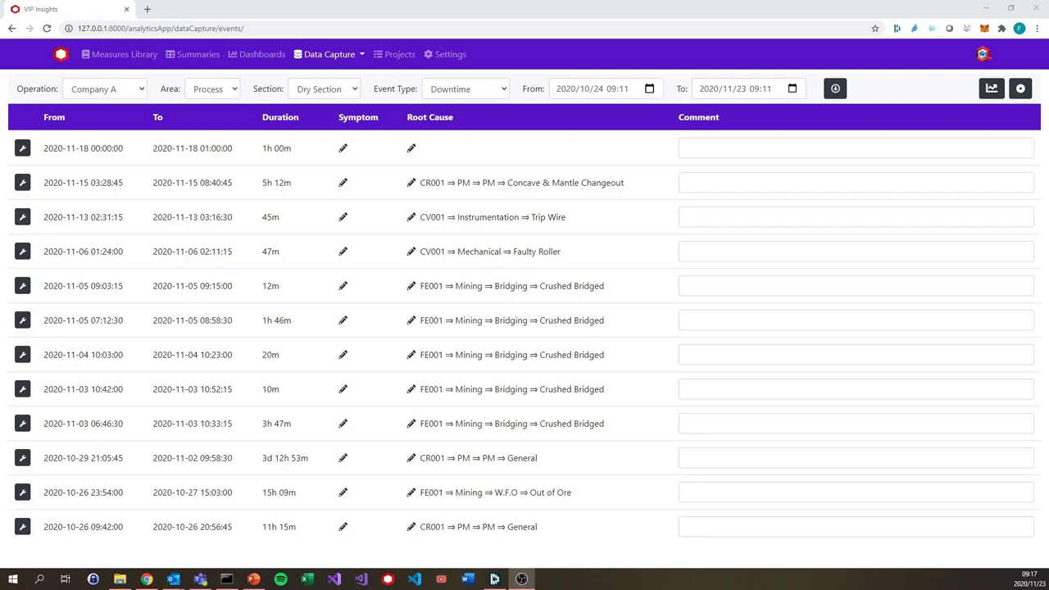
- Load the data capture events for operation Company A, area Process, section Dry Section and event type Downtime
{"action": "left_click", "coordinate": [329, 54]}
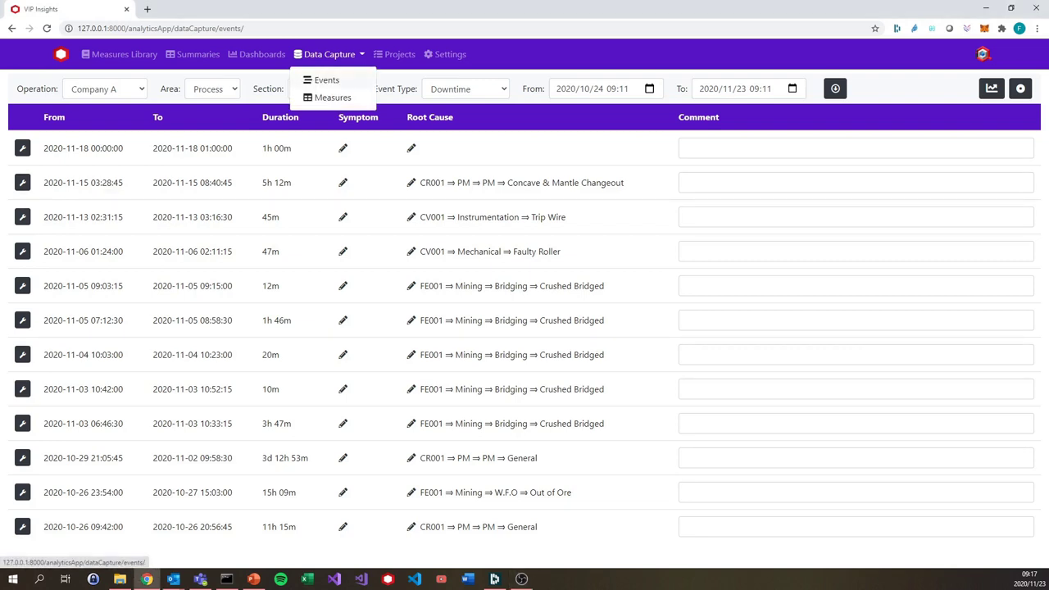
{"action": "left_click", "coordinate": [325, 78]}
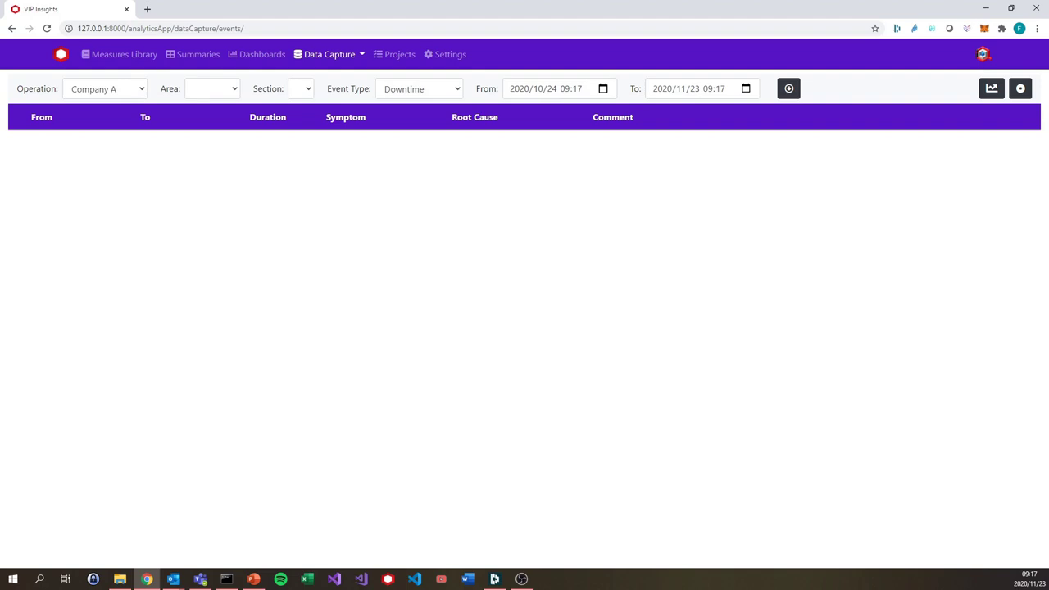
{"action": "left_click", "coordinate": [105, 88]}
{"action": "left_click", "coordinate": [104, 105]}
{"action": "left_click", "coordinate": [211, 89]}
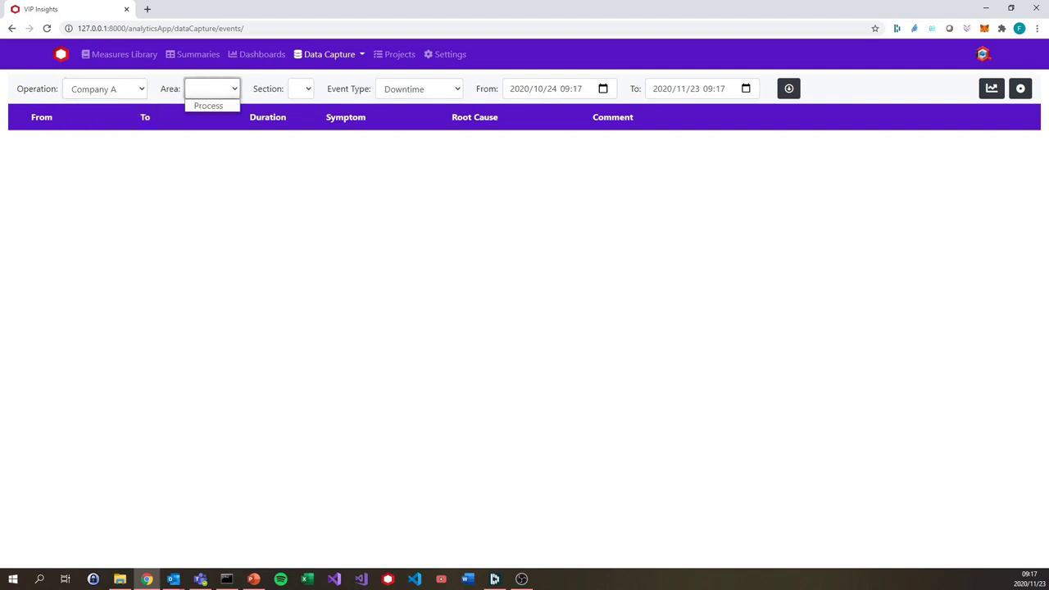
{"action": "left_click", "coordinate": [208, 105]}
{"action": "left_click", "coordinate": [323, 88]}
{"action": "left_click", "coordinate": [319, 105]}
{"action": "left_click", "coordinate": [465, 88]}
{"action": "left_click", "coordinate": [450, 105]}
{"action": "left_click", "coordinate": [835, 89]}
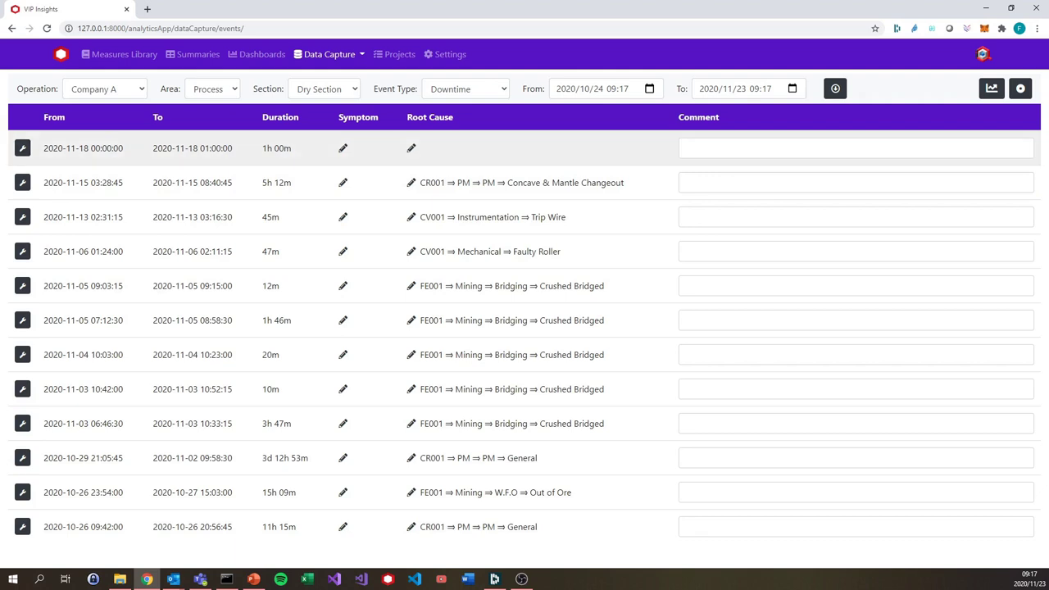
{"action": "left_click_drag", "start_coordinate": [53, 149], "coordinate": [292, 148]}
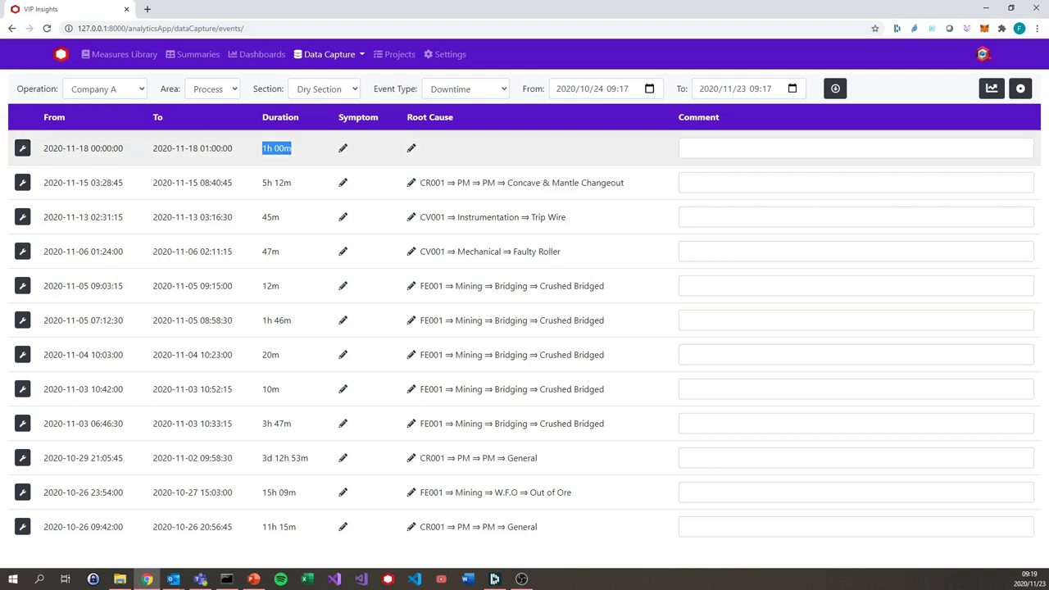
{"action": "left_click", "coordinate": [411, 147]}
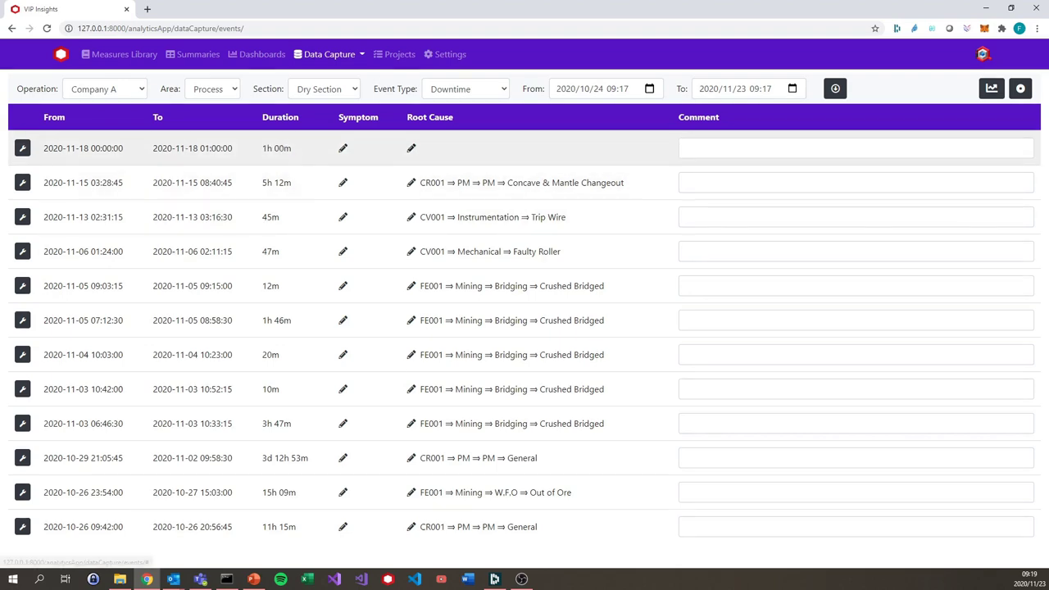
{"action": "left_click", "coordinate": [411, 148]}
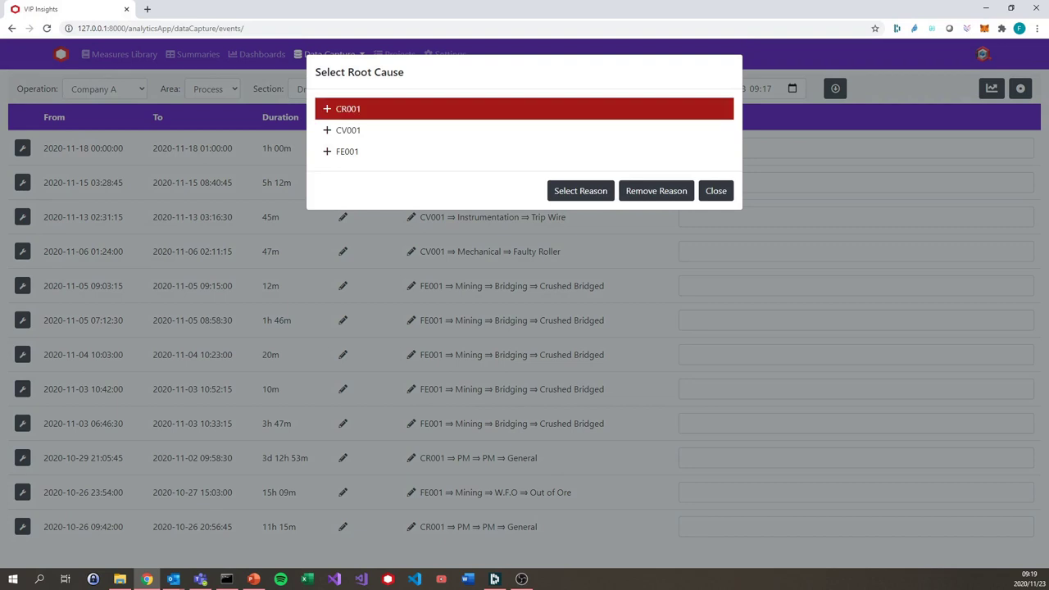
{"action": "left_click", "coordinate": [348, 129]}
{"action": "left_click", "coordinate": [347, 151]}
{"action": "left_click", "coordinate": [348, 129]}
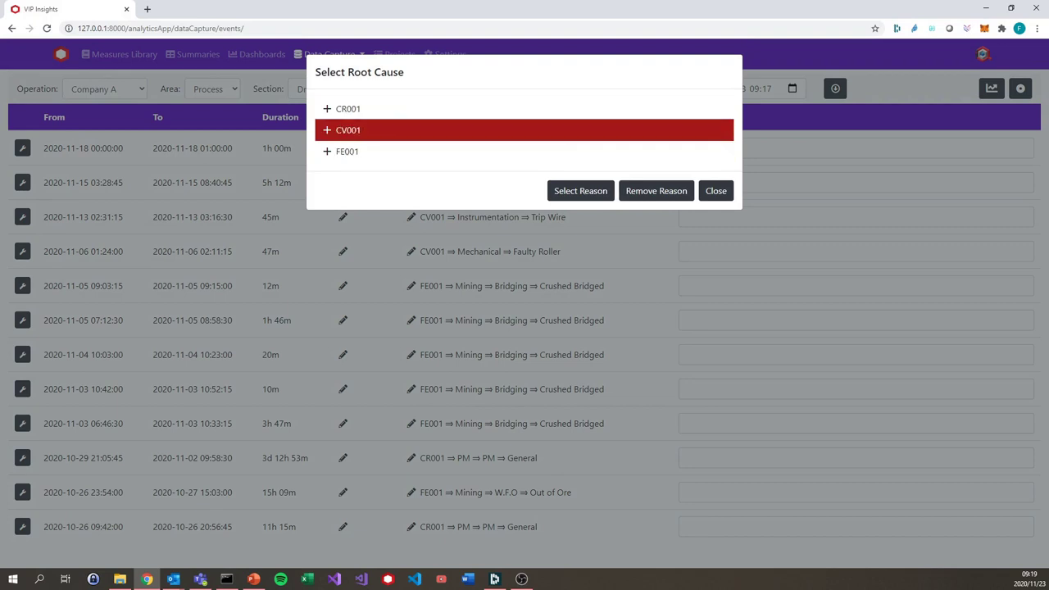
{"action": "left_click", "coordinate": [327, 130]}
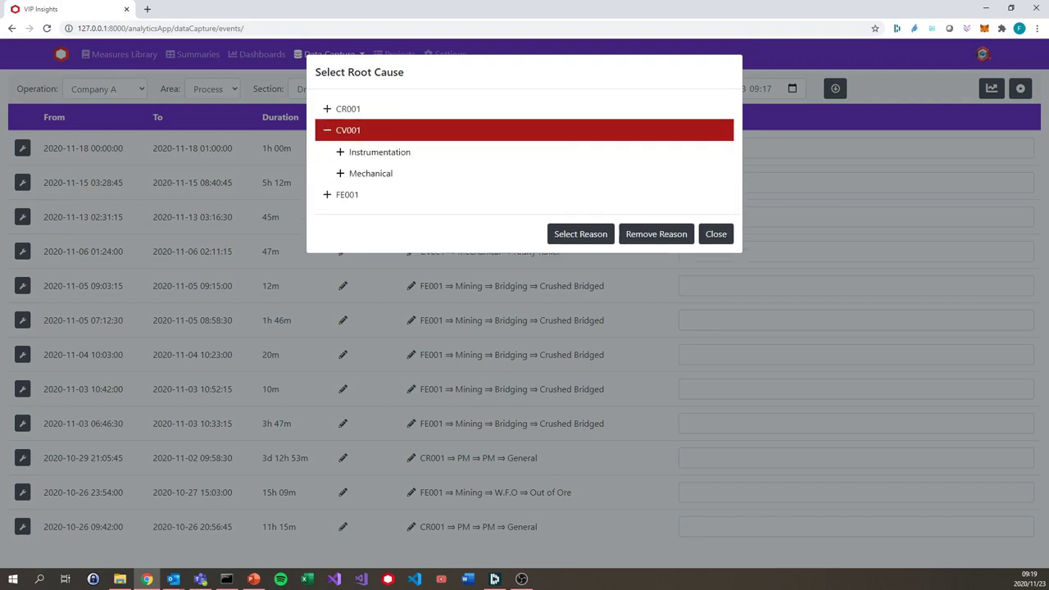
{"action": "left_click", "coordinate": [370, 173]}
{"action": "left_click", "coordinate": [340, 173]}
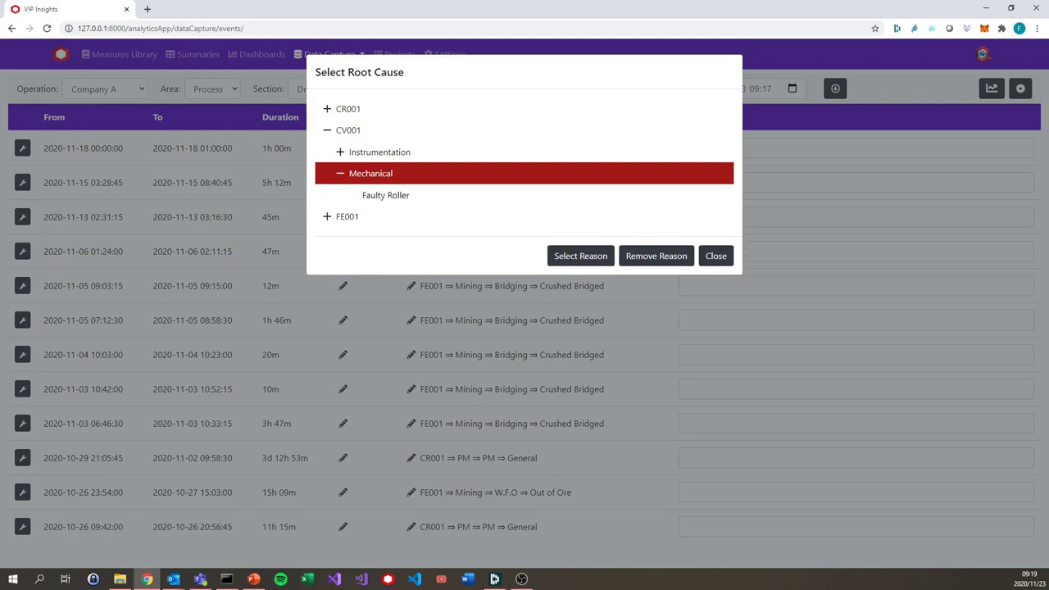
{"action": "left_click", "coordinate": [385, 195]}
{"action": "left_click", "coordinate": [580, 256]}
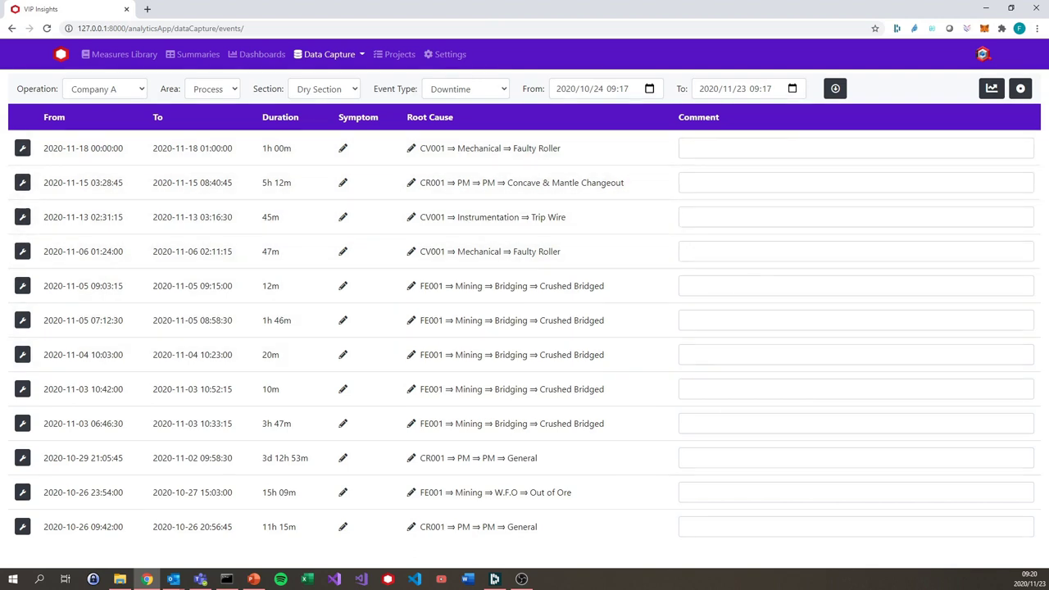
- Examine the general event tools, the actions for the 2020-11-18 event and its start and end date editing form
{"action": "left_click", "coordinate": [1020, 89]}
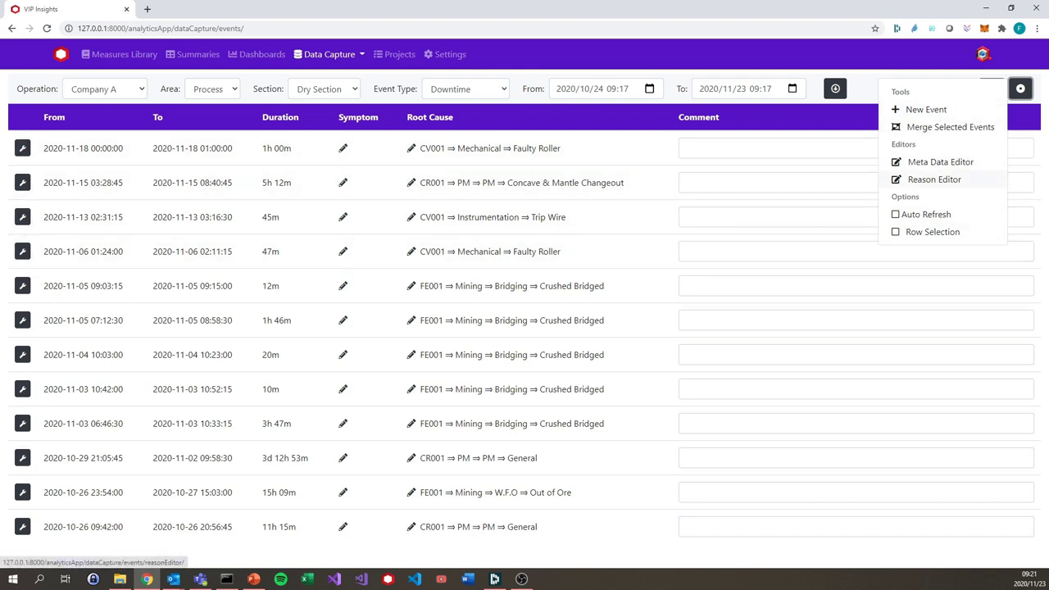
{"action": "key", "text": "Escape"}
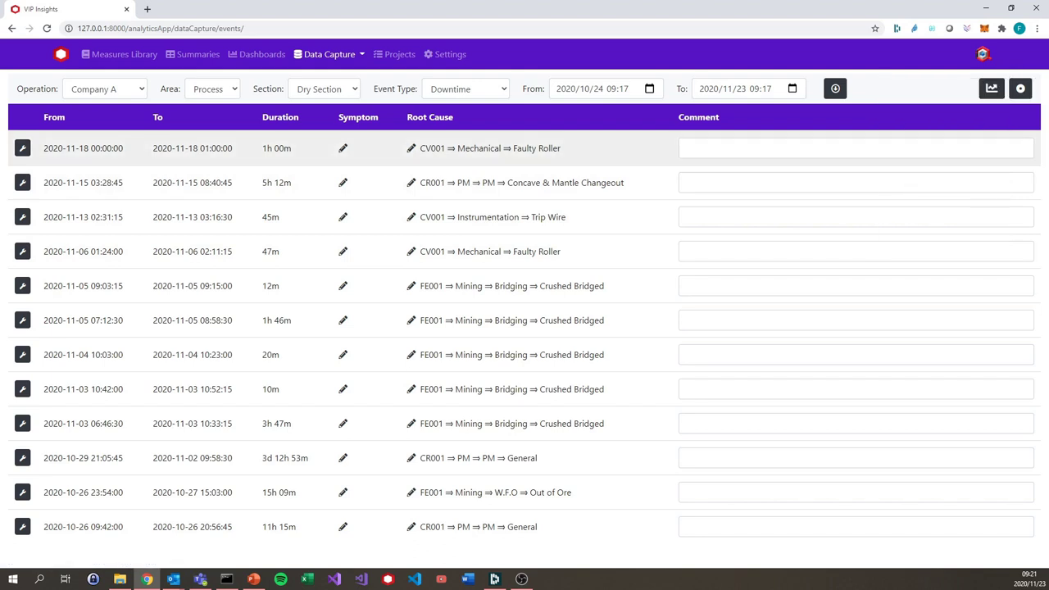
{"action": "left_click", "coordinate": [22, 147]}
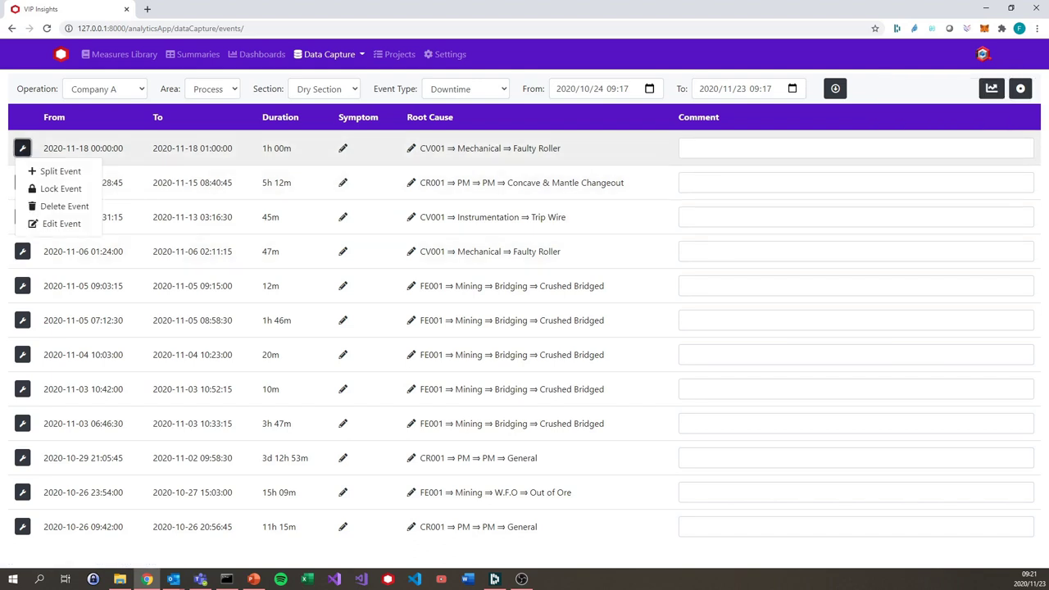
{"action": "key", "text": "Escape"}
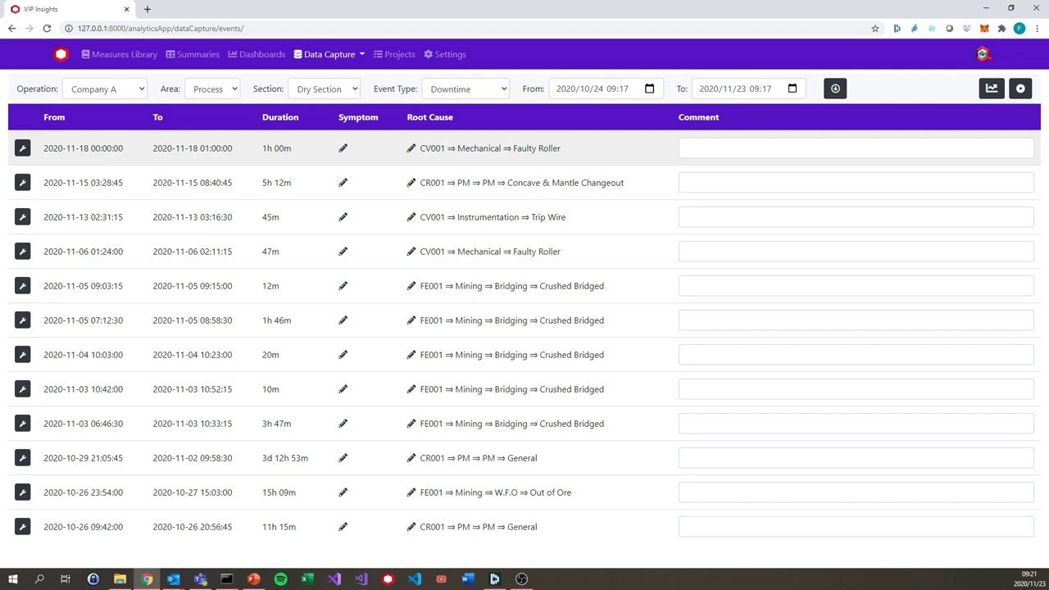
{"action": "left_click", "coordinate": [22, 147]}
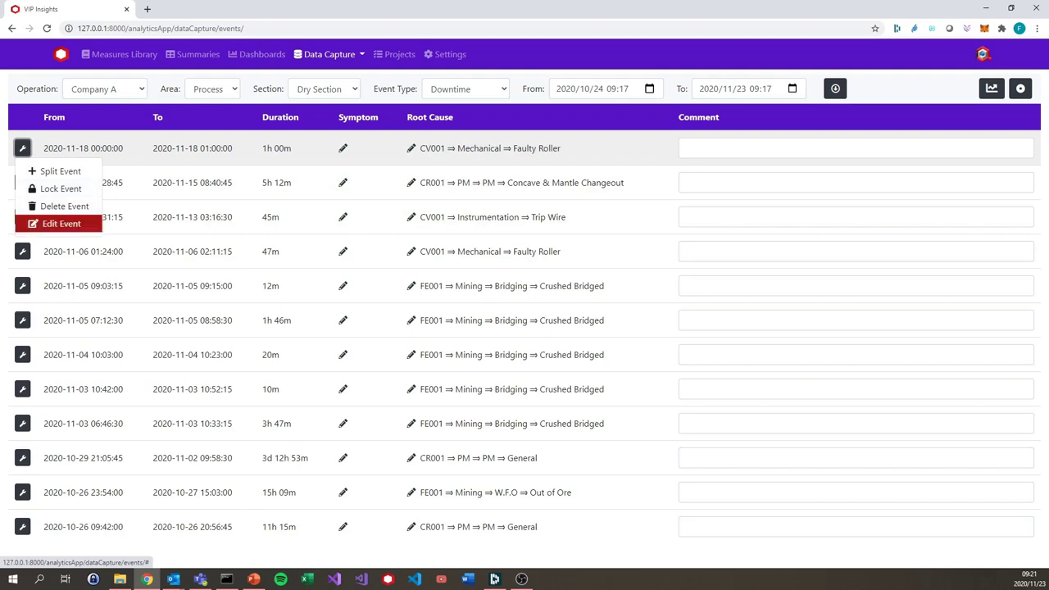
{"action": "left_click", "coordinate": [61, 224]}
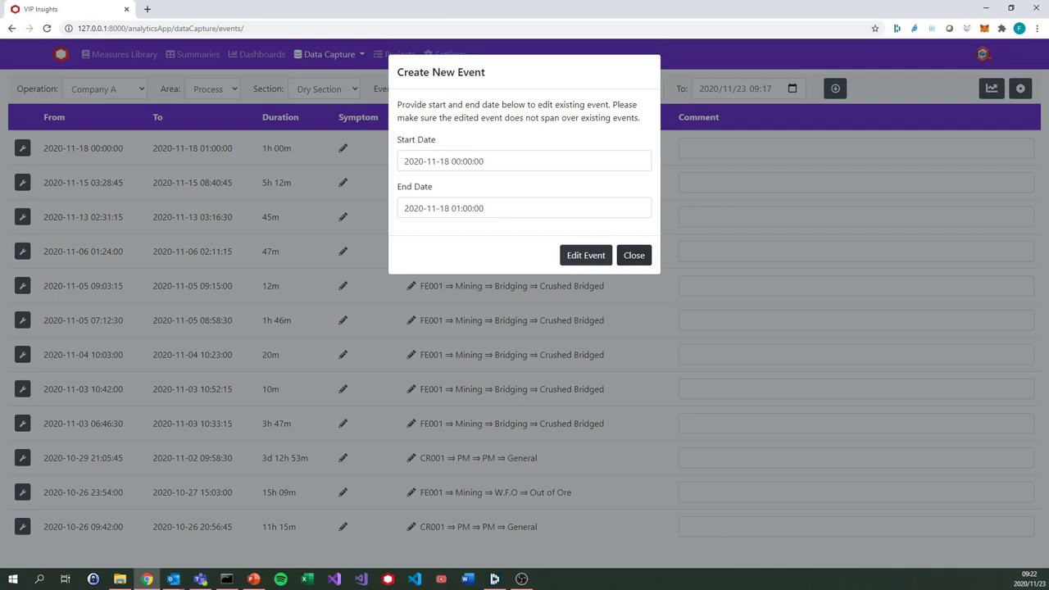
{"action": "left_click", "coordinate": [633, 255]}
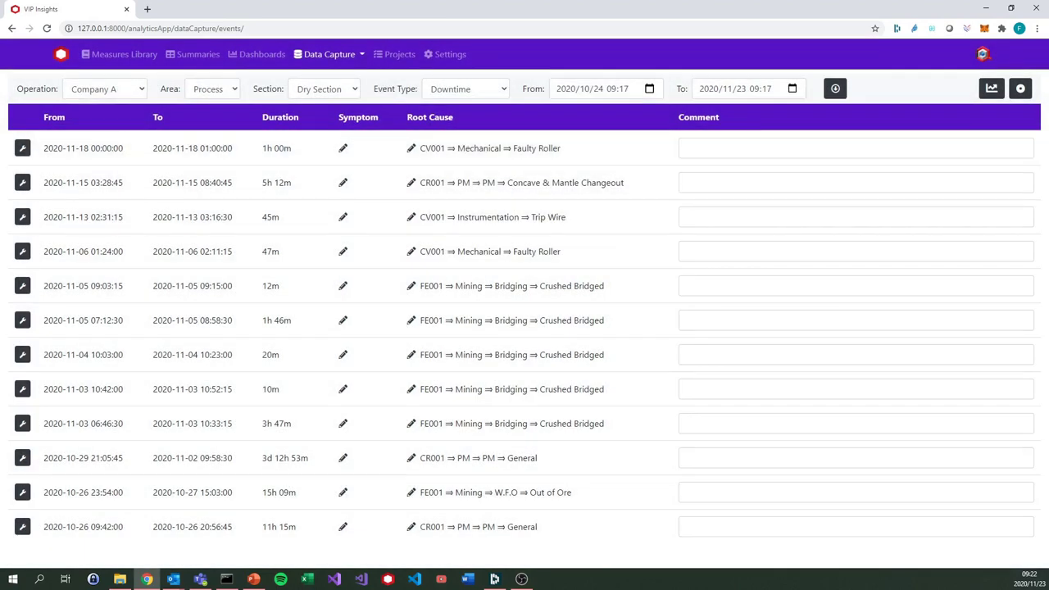
- Open the downtime report and load it for operation Company A, area Process and section Dry Section
{"action": "left_click", "coordinate": [1020, 88]}
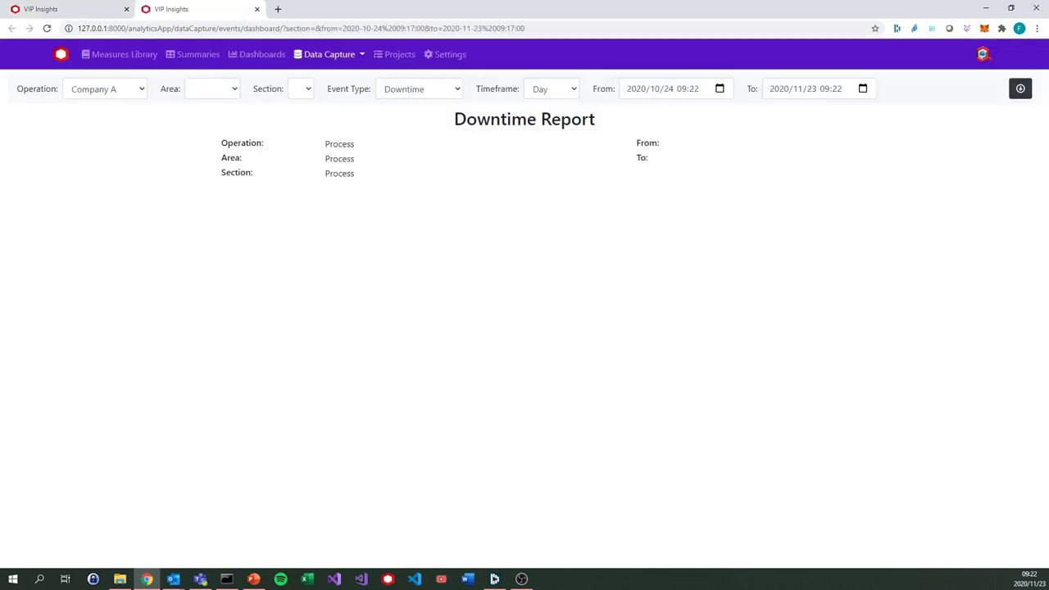
{"action": "left_click", "coordinate": [212, 88]}
{"action": "left_click", "coordinate": [208, 106]}
{"action": "left_click", "coordinate": [300, 89]}
{"action": "left_click", "coordinate": [320, 106]}
{"action": "left_click", "coordinate": [1020, 89]}
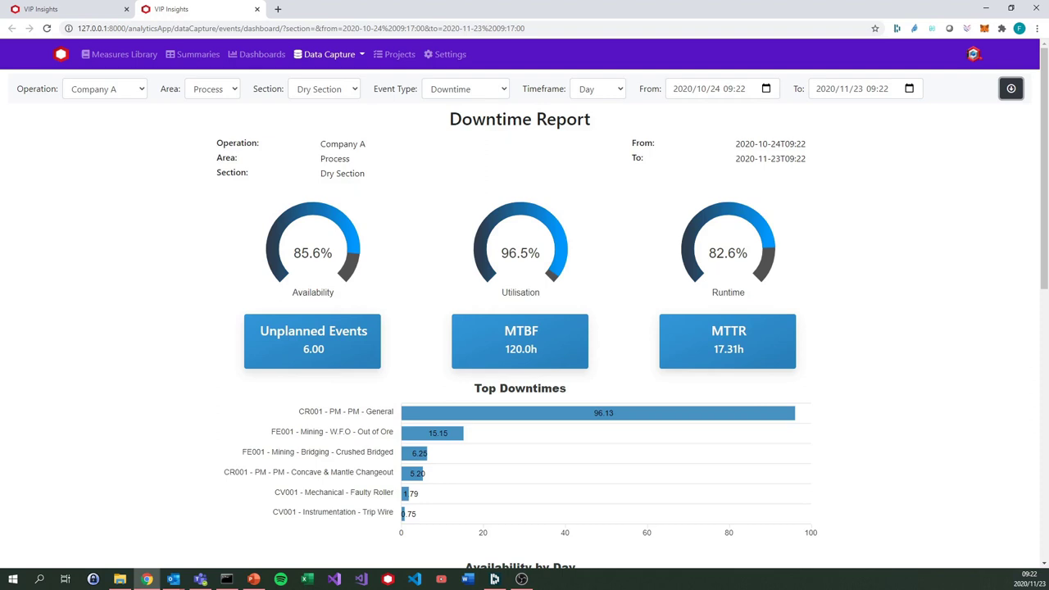
- Review the Downtime Report's gauges, MTBF and MTTR figures, top downtimes, and daily availability, utilisation and runtime charts
{"action": "scroll", "coordinate": [525, 311], "scroll_direction": "down", "scroll_amount": 1}
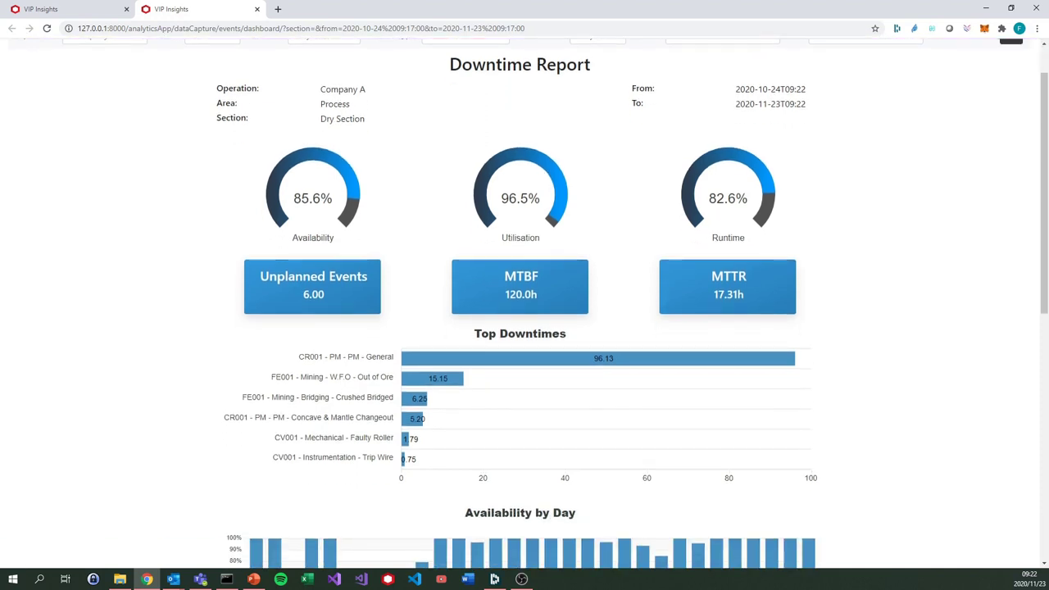
{"action": "double_click", "coordinate": [521, 276]}
{"action": "double_click", "coordinate": [728, 276]}
{"action": "left_click", "coordinate": [728, 276]}
{"action": "scroll", "coordinate": [524, 311], "scroll_direction": "down", "scroll_amount": 3}
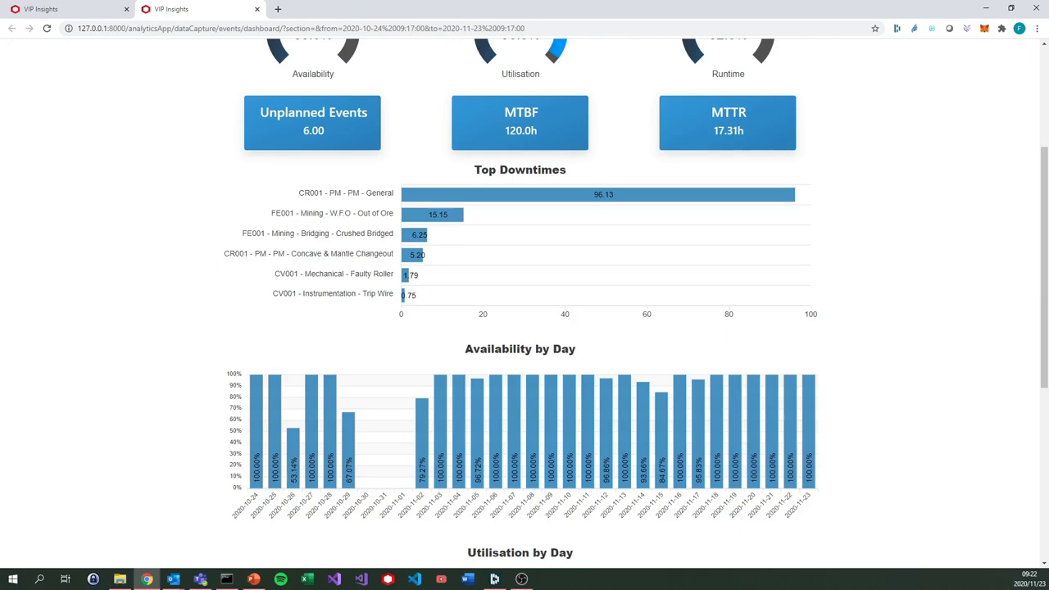
{"action": "scroll", "coordinate": [737, 197], "scroll_direction": "down", "scroll_amount": 3}
{"action": "scroll", "coordinate": [660, 189], "scroll_direction": "down", "scroll_amount": 1}
{"action": "scroll", "coordinate": [660, 188], "scroll_direction": "down", "scroll_amount": 3}
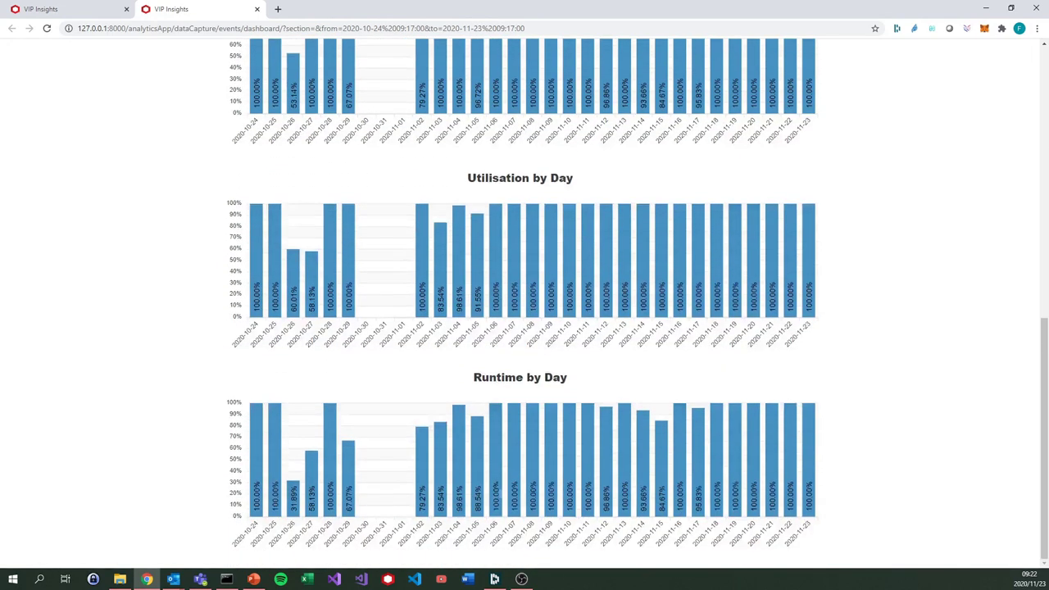
{"action": "scroll", "coordinate": [737, 426], "scroll_direction": "up", "scroll_amount": 10}
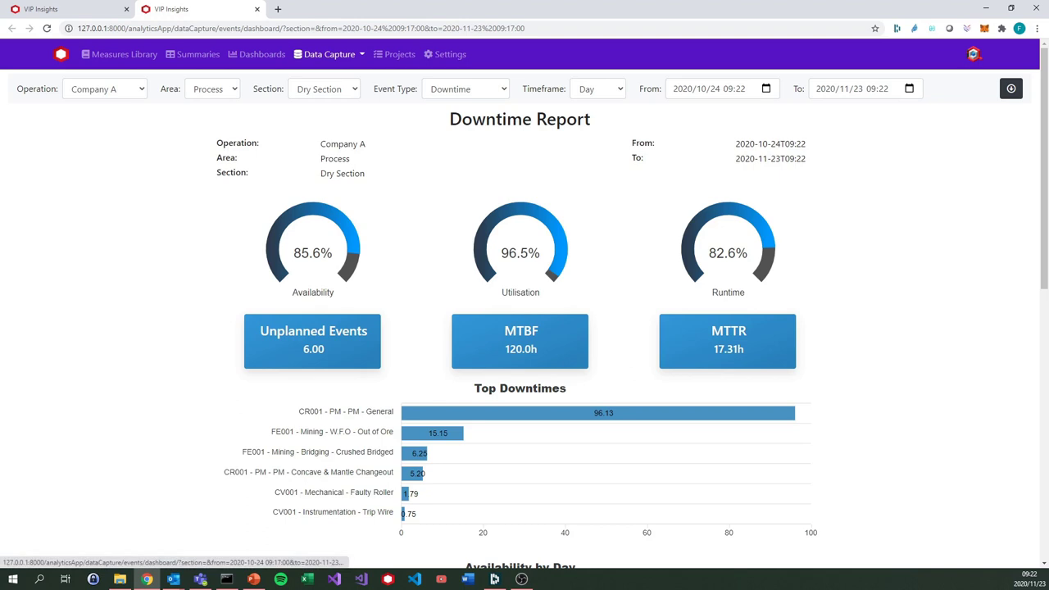
- Return to the data capture events and open the Meta Data Editor
{"action": "left_click", "coordinate": [328, 54]}
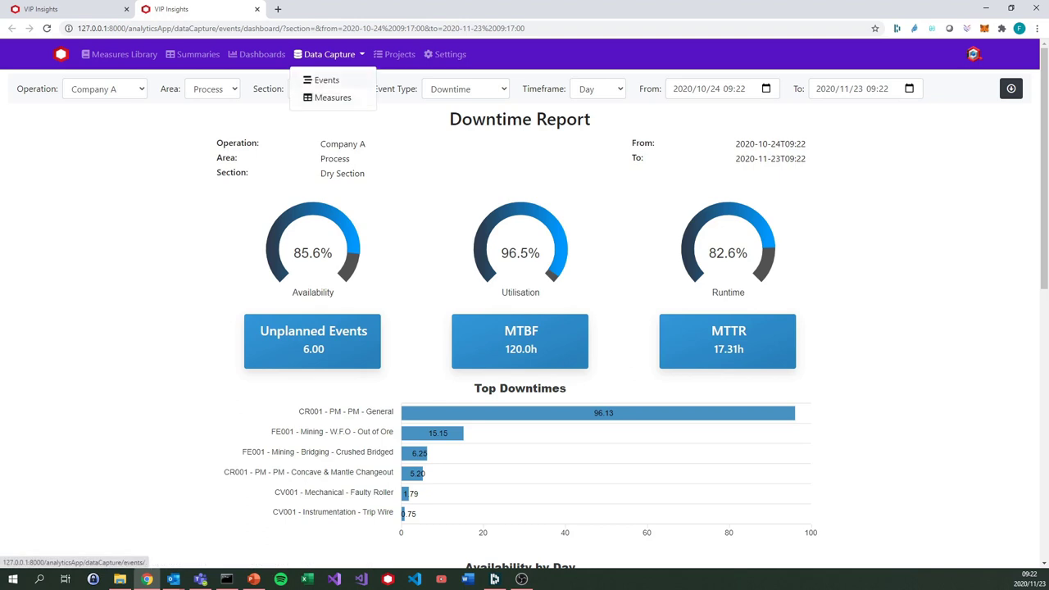
{"action": "left_click", "coordinate": [324, 80]}
{"action": "left_click", "coordinate": [1020, 88]}
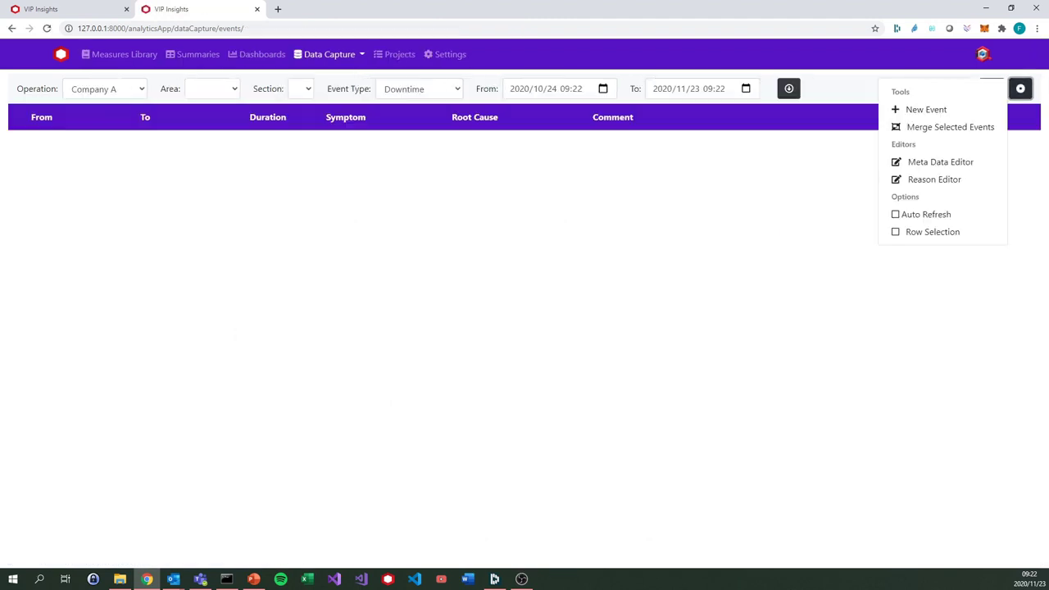
{"action": "left_click", "coordinate": [940, 162]}
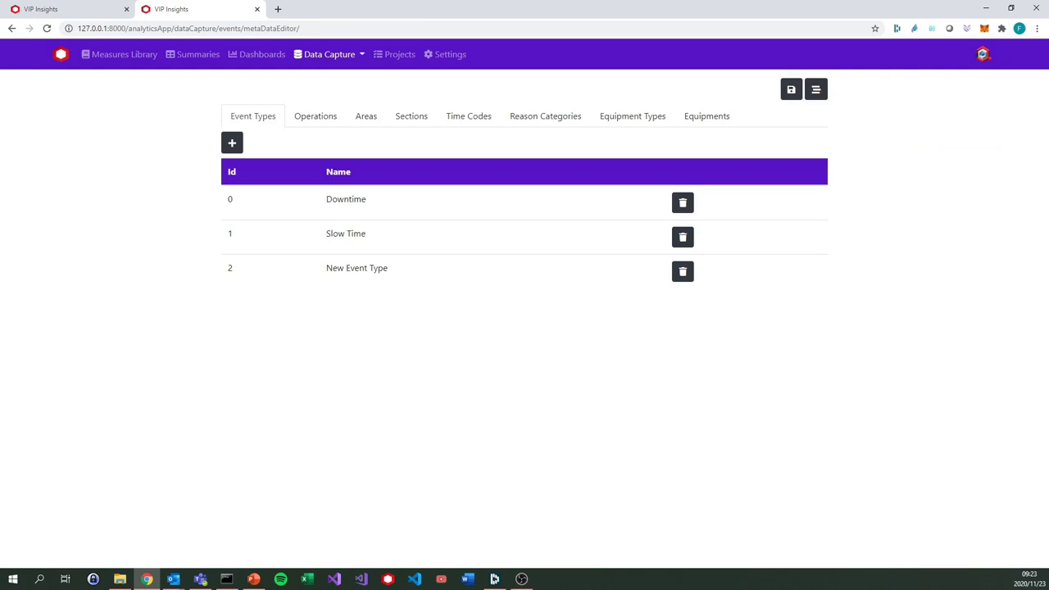
- Review the event types, operations, areas and sections defined in the event metadata
{"action": "left_click_drag", "start_coordinate": [366, 199], "coordinate": [326, 199]}
{"action": "left_click", "coordinate": [316, 115]}
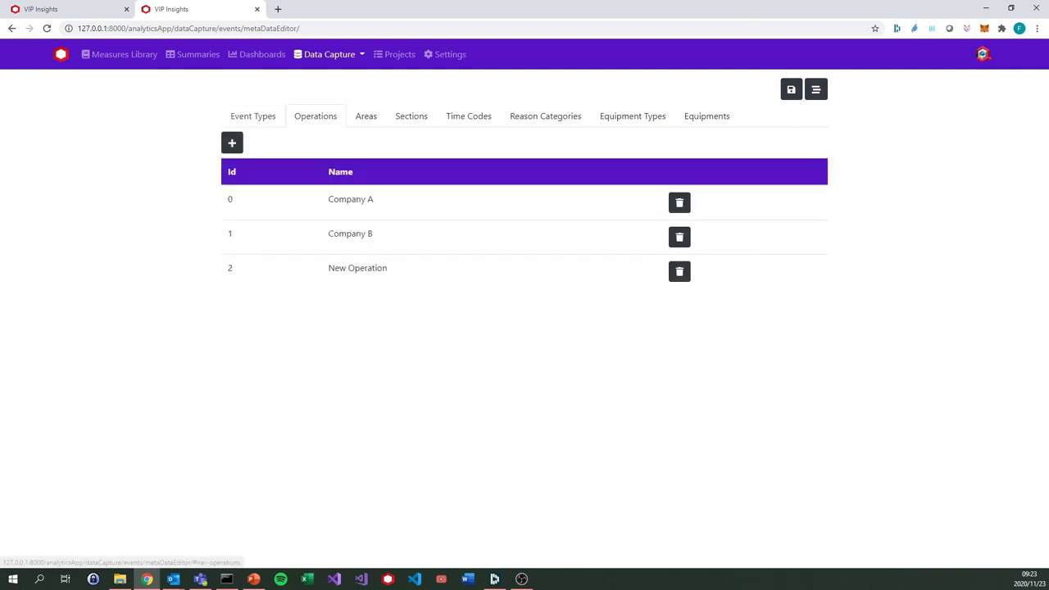
{"action": "left_click", "coordinate": [367, 115]}
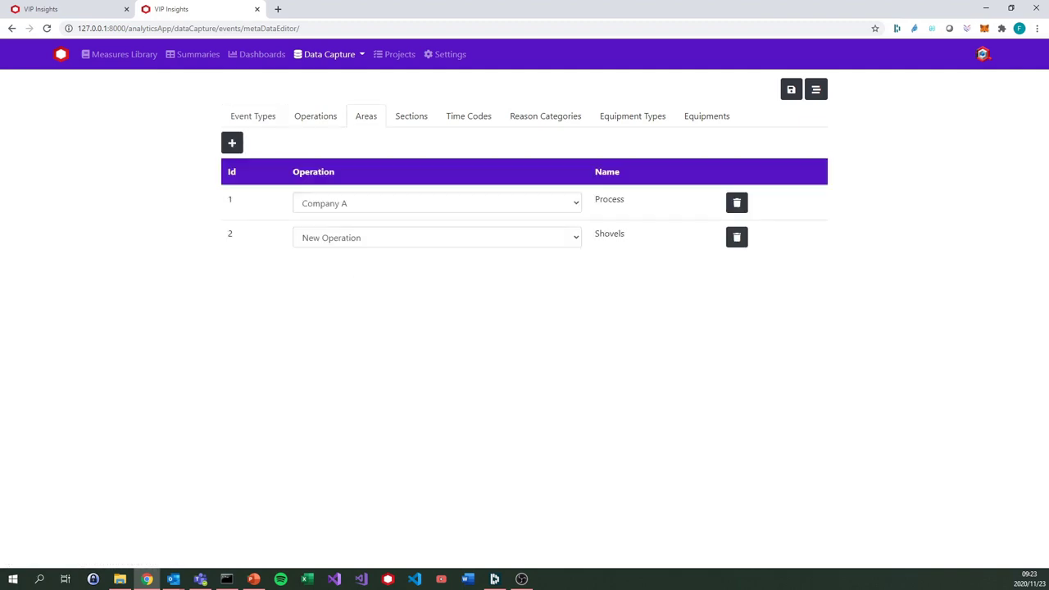
{"action": "left_click", "coordinate": [412, 115]}
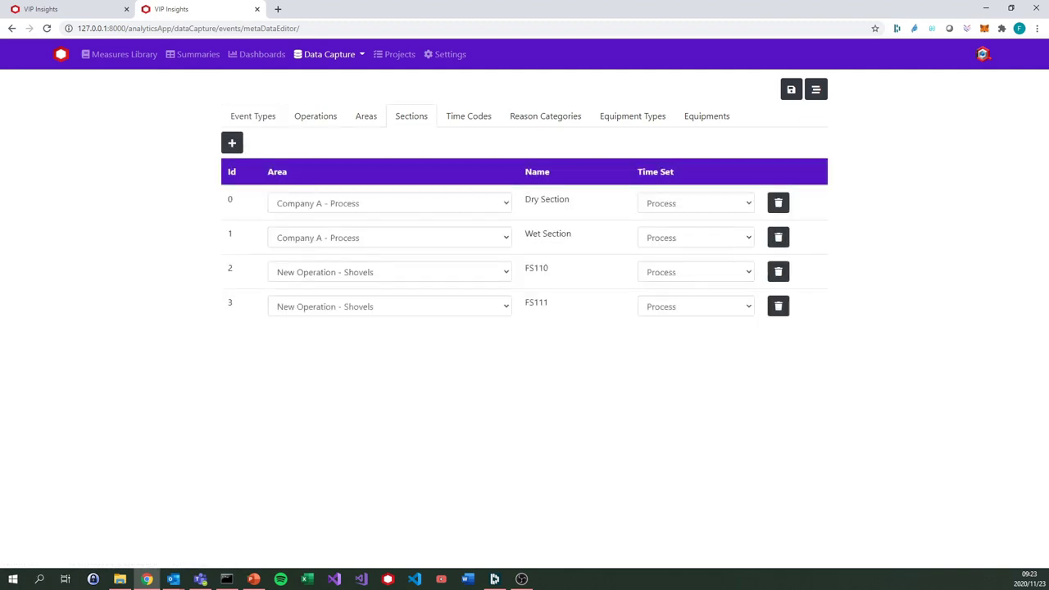
{"action": "double_click", "coordinate": [547, 199]}
{"action": "double_click", "coordinate": [548, 234]}
- Examine the time codes and the time model categories available for D100
{"action": "left_click", "coordinate": [469, 116]}
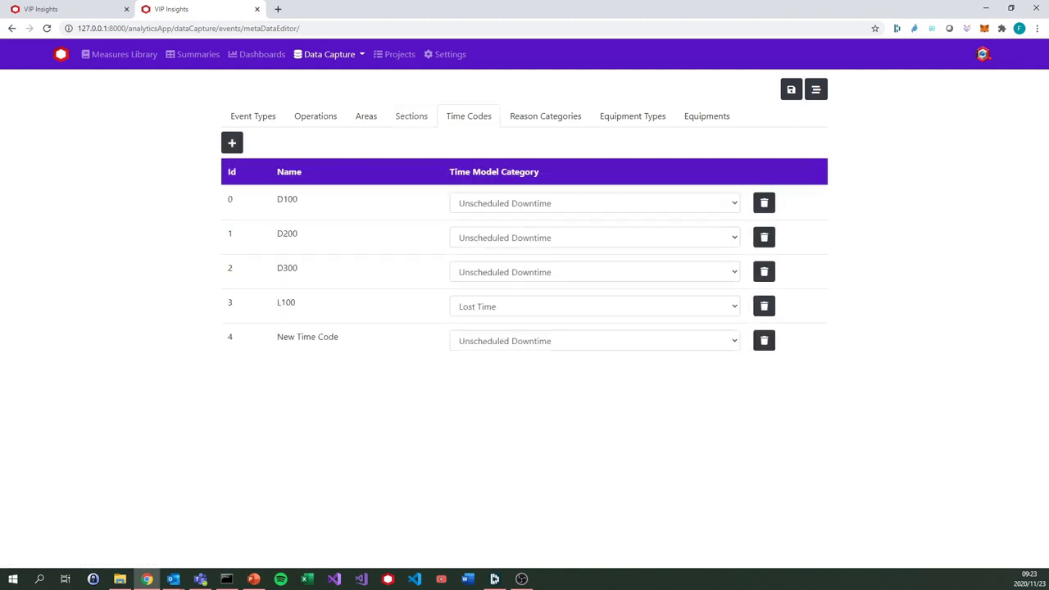
{"action": "left_click", "coordinate": [366, 201]}
{"action": "left_click", "coordinate": [365, 236]}
{"action": "left_click", "coordinate": [365, 270]}
{"action": "left_click", "coordinate": [366, 202]}
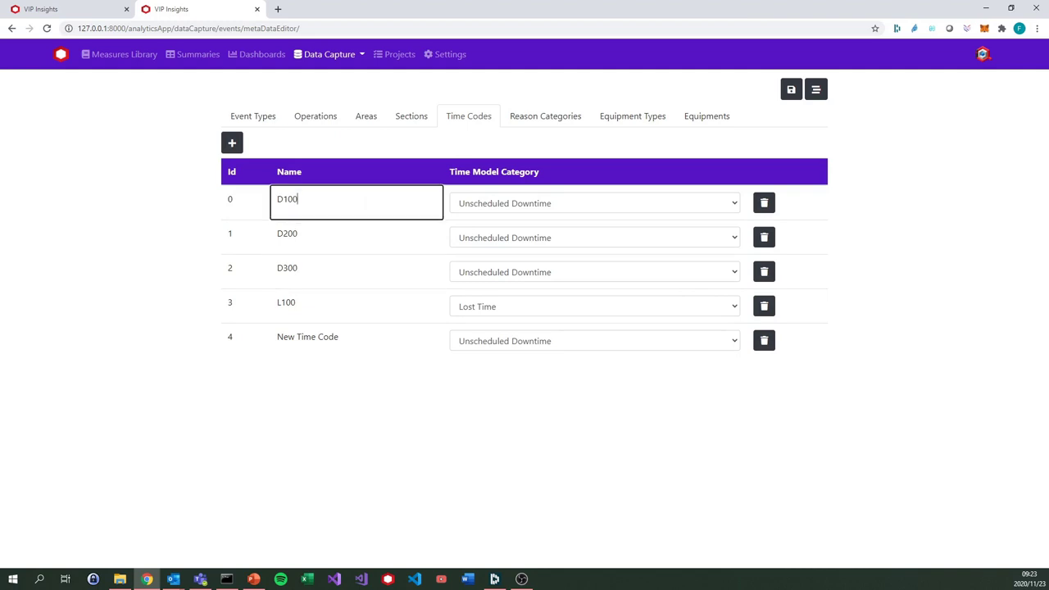
{"action": "left_click", "coordinate": [365, 236]}
{"action": "left_click", "coordinate": [365, 201]}
{"action": "left_click", "coordinate": [594, 202]}
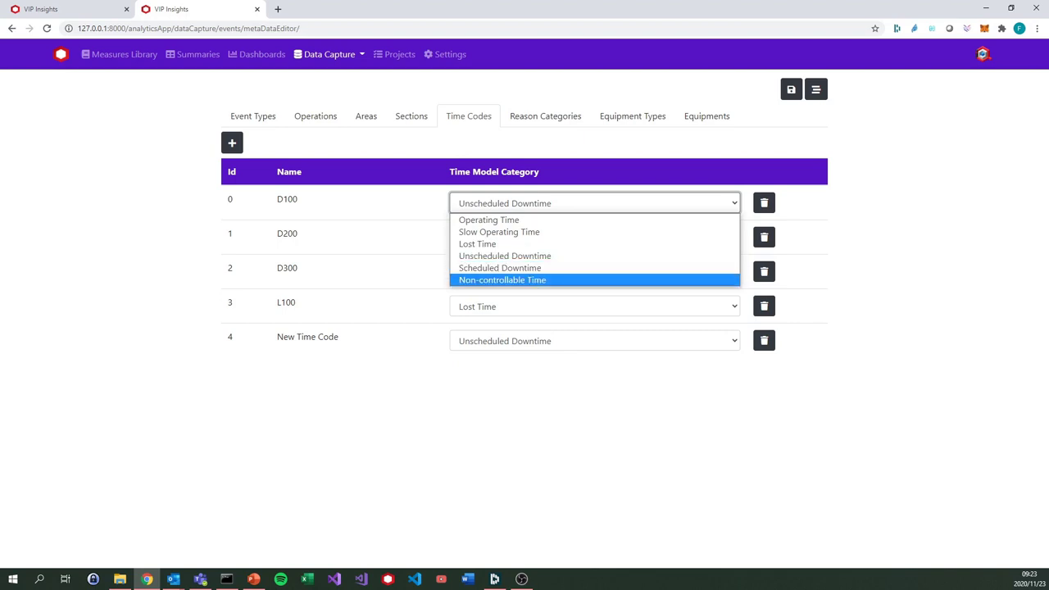
{"action": "key", "text": "Escape"}
{"action": "left_click", "coordinate": [593, 203]}
{"action": "key", "text": "Escape"}
{"action": "double_click", "coordinate": [295, 199]}
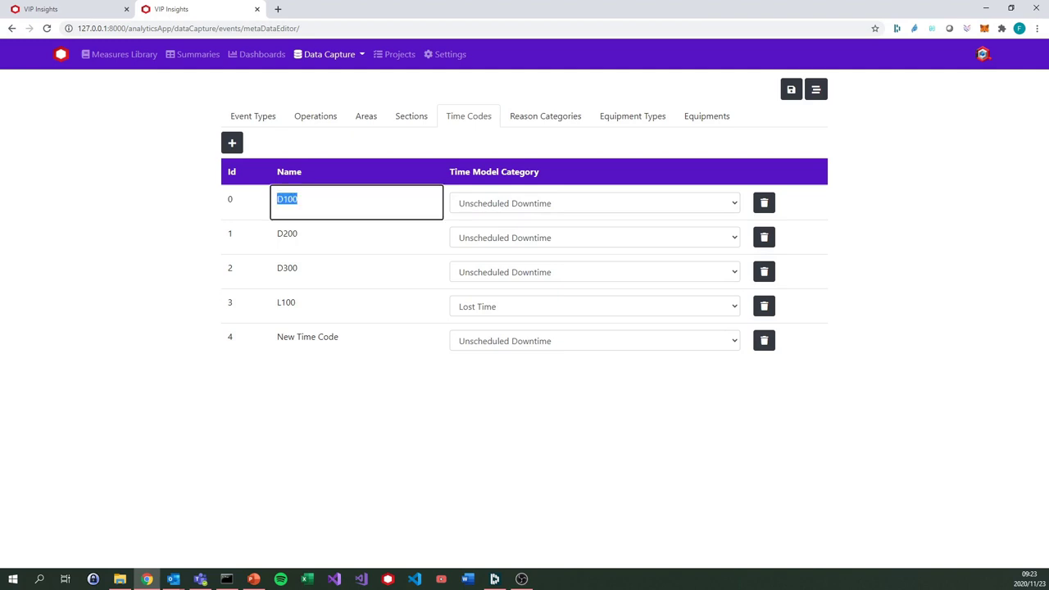
{"action": "left_click", "coordinate": [298, 234]}
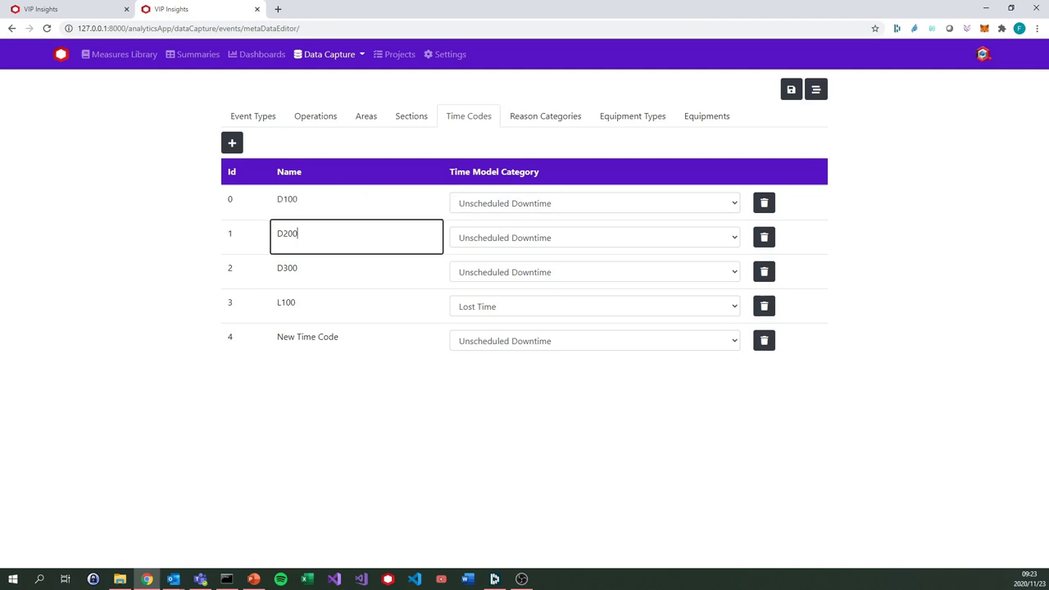
{"action": "left_click_drag", "start_coordinate": [298, 199], "coordinate": [276, 199]}
{"action": "key", "text": "Down"}
{"action": "key", "text": "Up"}
{"action": "key", "text": "Down"}
- Review the reason categories, the equipment types and the equipment list, including crushers CR001 and CR002
{"action": "left_click", "coordinate": [545, 116]}
{"action": "left_click_drag", "start_coordinate": [371, 199], "coordinate": [326, 199]}
{"action": "left_click_drag", "start_coordinate": [365, 234], "coordinate": [326, 233]}
{"action": "left_click", "coordinate": [387, 268]}
{"action": "left_click_drag", "start_coordinate": [387, 268], "coordinate": [326, 268]}
{"action": "left_click", "coordinate": [632, 115]}
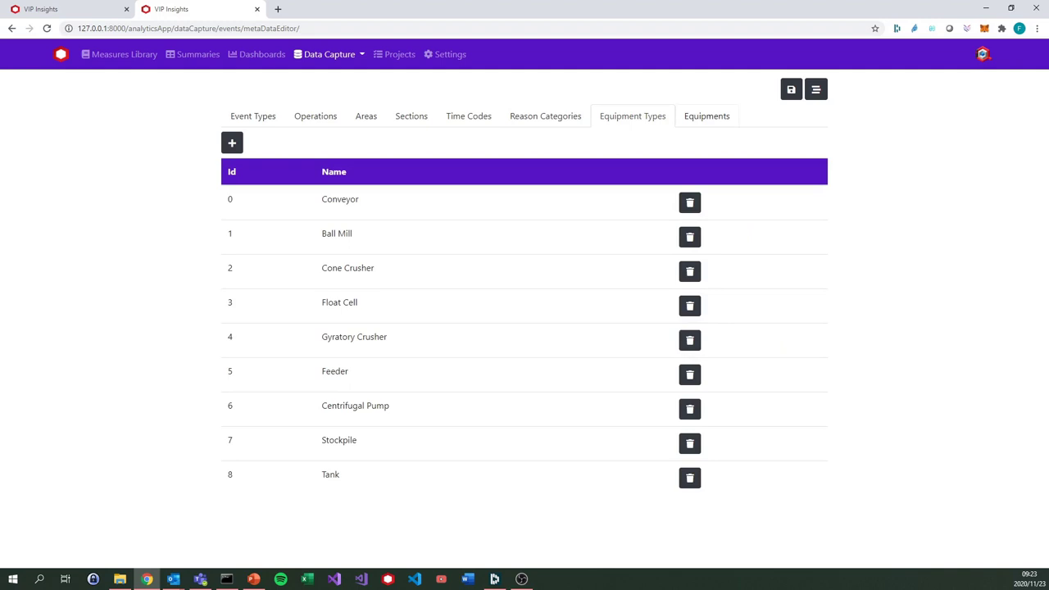
{"action": "left_click", "coordinate": [706, 116]}
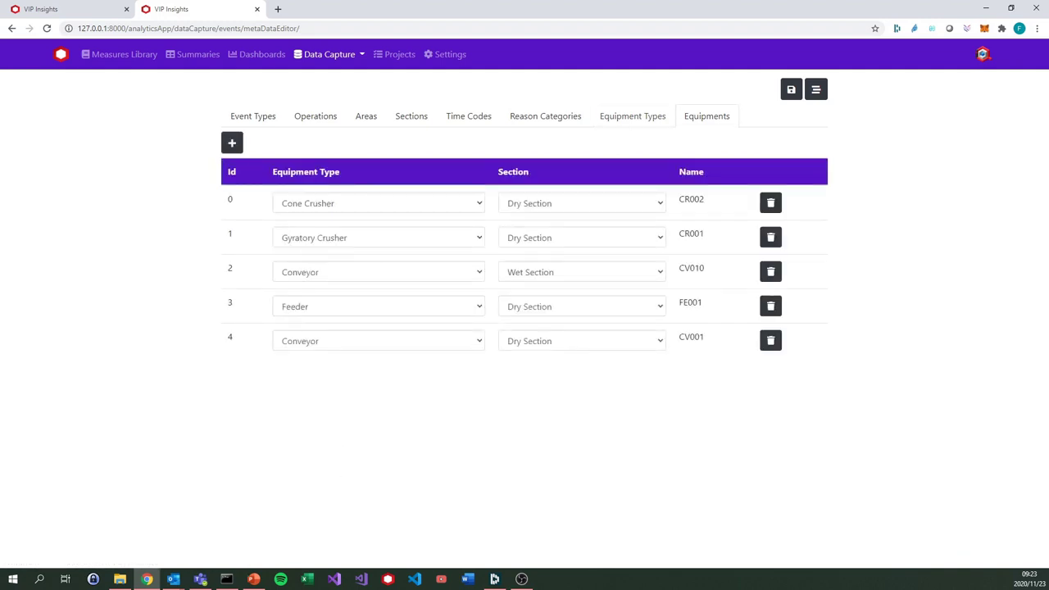
{"action": "double_click", "coordinate": [698, 233]}
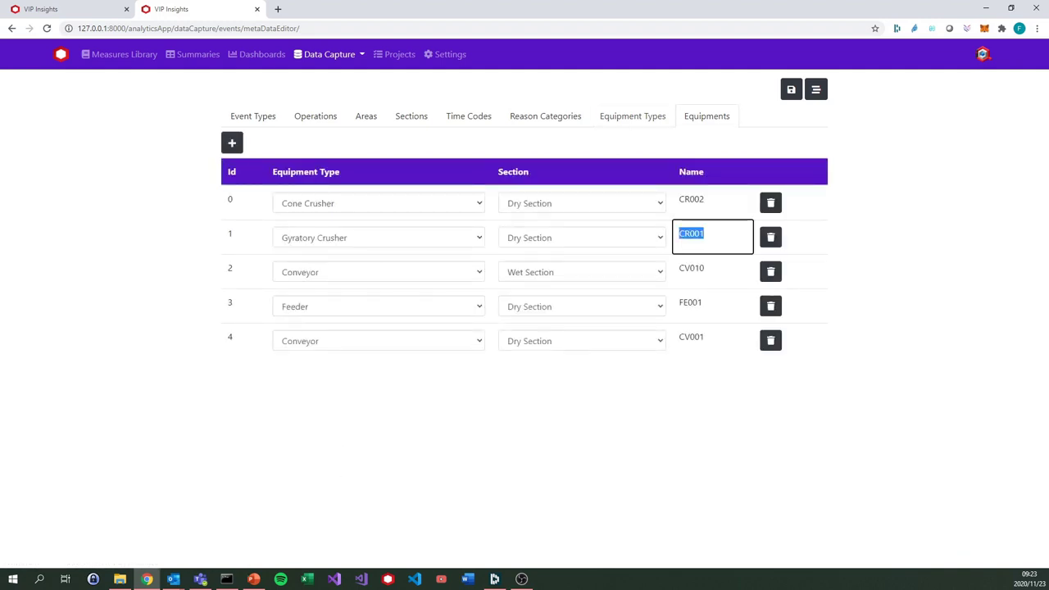
{"action": "double_click", "coordinate": [698, 199]}
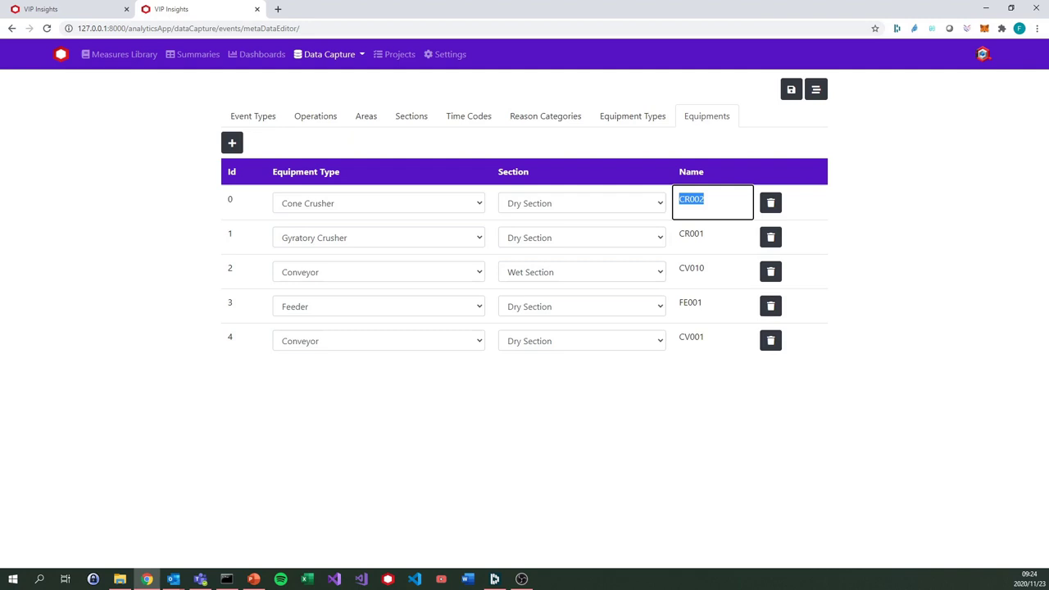
- Leave the equipment metadata, return to the data capture events and open the Reason Editor
{"action": "key", "text": "Escape"}
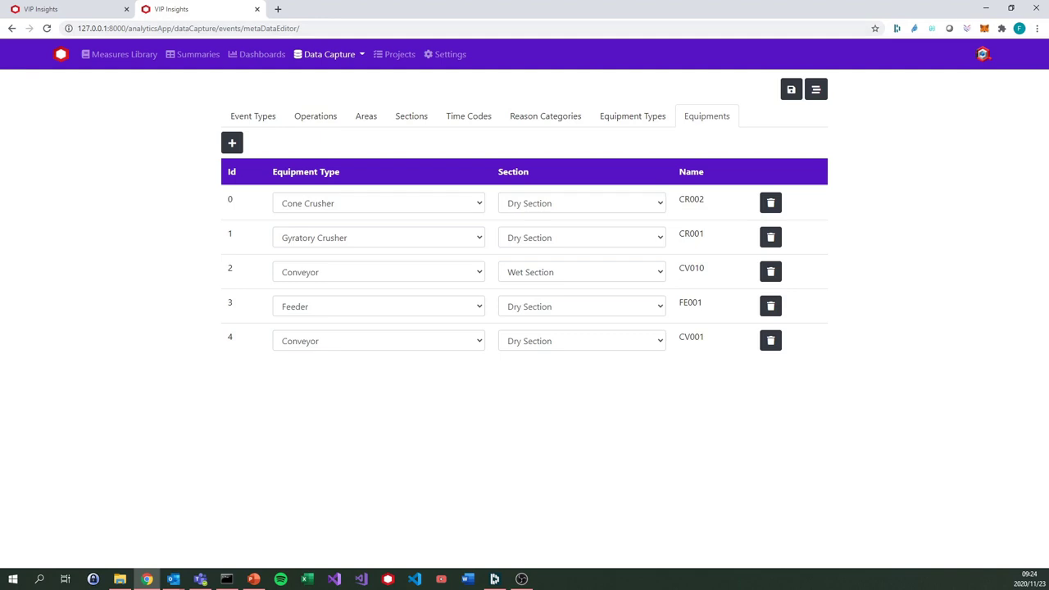
{"action": "left_click", "coordinate": [329, 54]}
{"action": "left_click", "coordinate": [323, 77]}
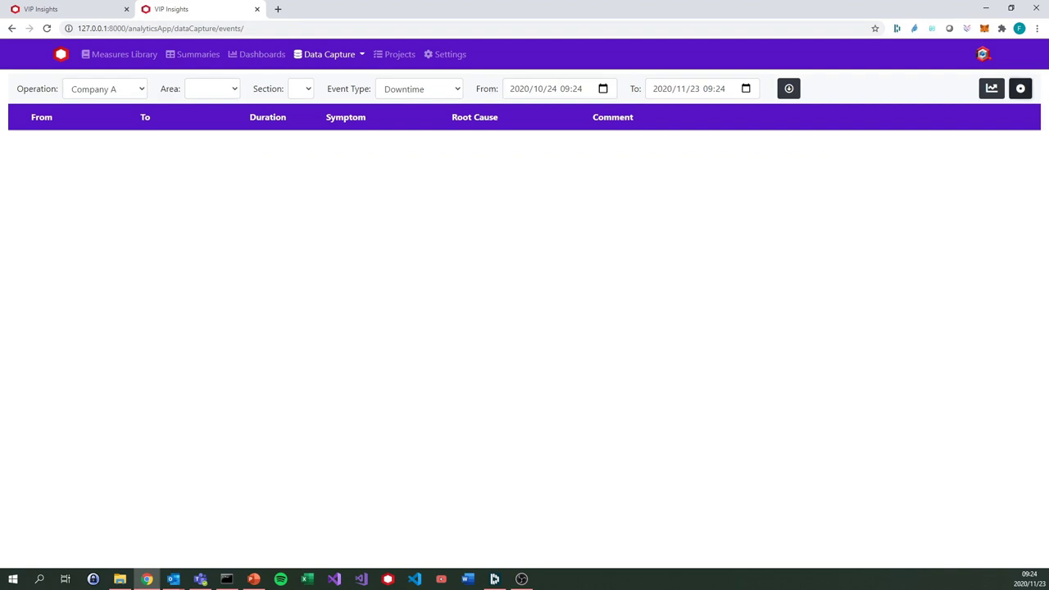
{"action": "left_click", "coordinate": [1020, 89]}
{"action": "left_click", "coordinate": [934, 179]}
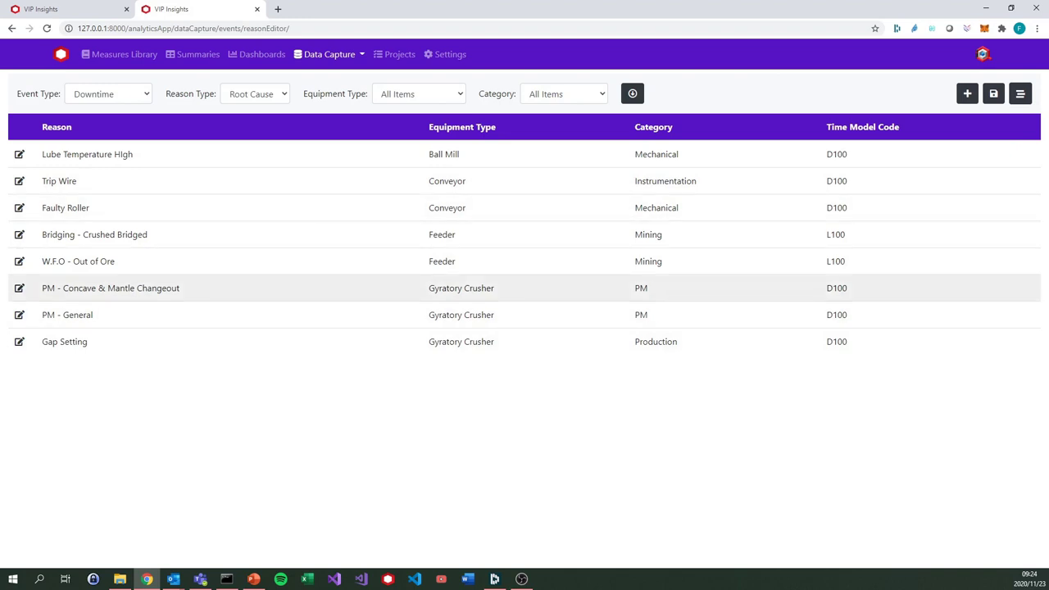
- Review the event type and reason type options that filter the list of reasons
{"action": "left_click", "coordinate": [108, 94]}
{"action": "left_click", "coordinate": [108, 94]}
{"action": "left_click", "coordinate": [254, 93]}
{"action": "left_click", "coordinate": [251, 110]}
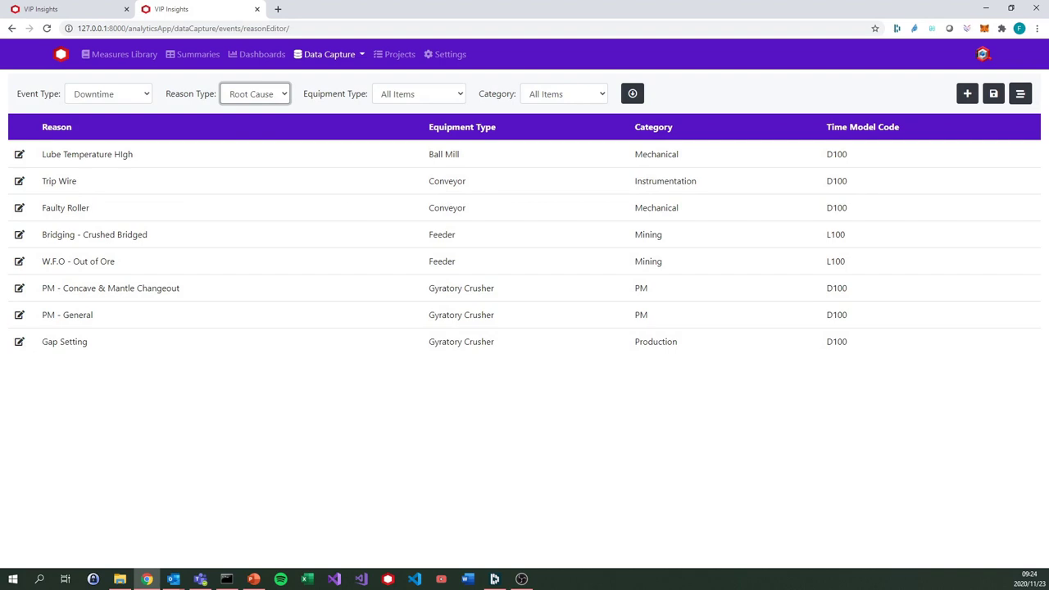
{"action": "left_click", "coordinate": [254, 93]}
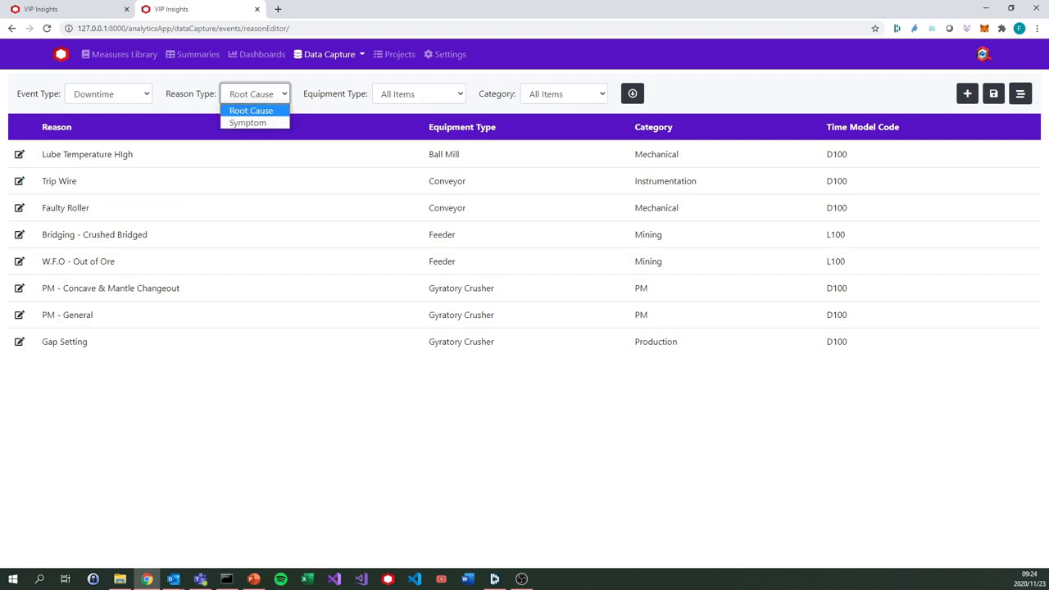
{"action": "key", "text": "Escape"}
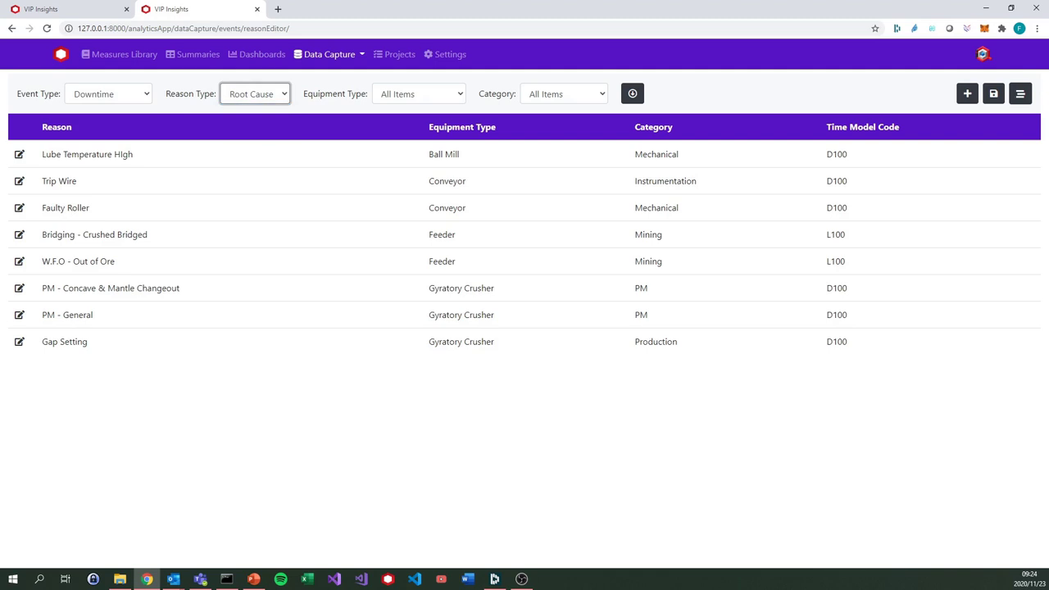
- Start a new downtime root cause reason with equipment category Instrumentation and equipment type Ball Mill
{"action": "left_click", "coordinate": [967, 93]}
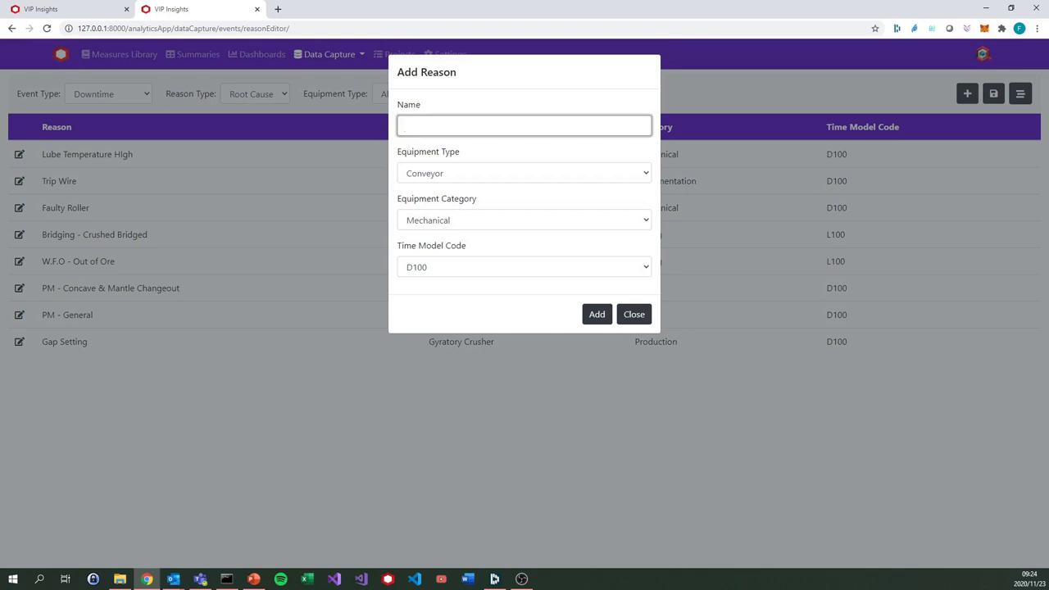
{"action": "left_click", "coordinate": [524, 220]}
{"action": "left_click", "coordinate": [524, 219]}
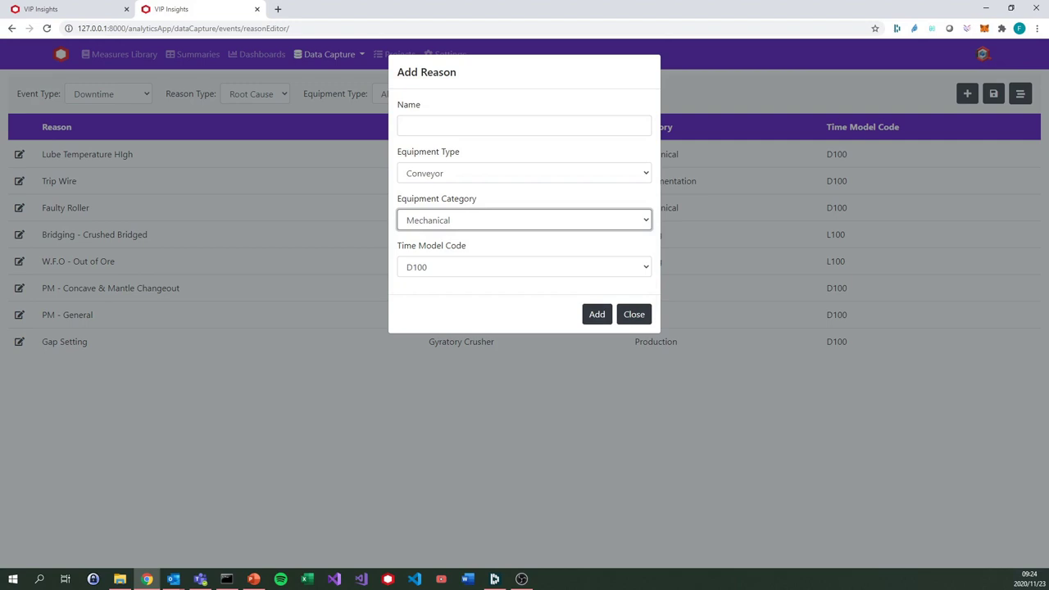
{"action": "left_click", "coordinate": [524, 220]}
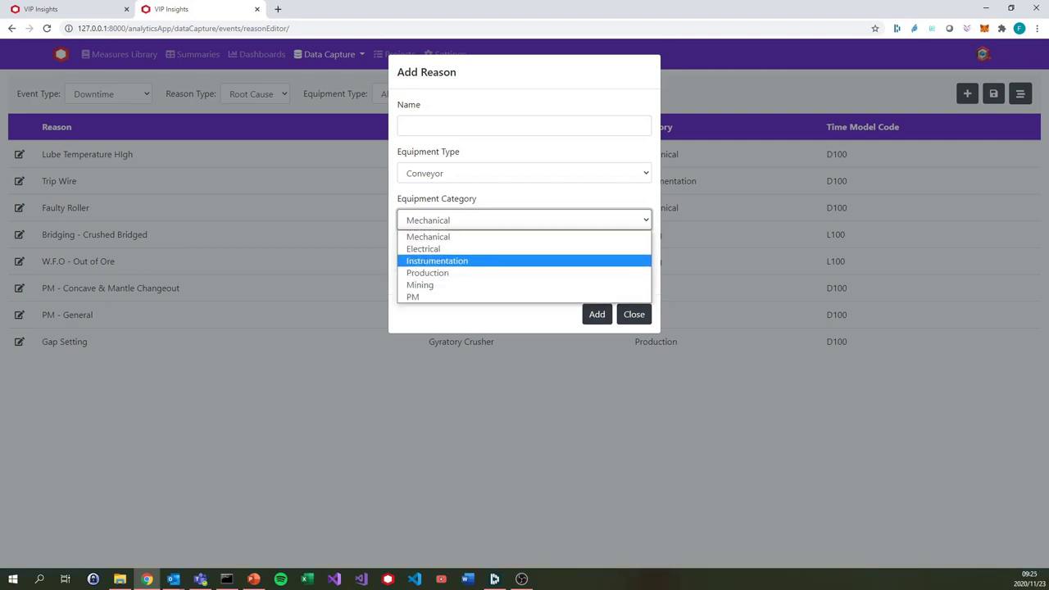
{"action": "left_click", "coordinate": [437, 261]}
{"action": "left_click", "coordinate": [524, 173]}
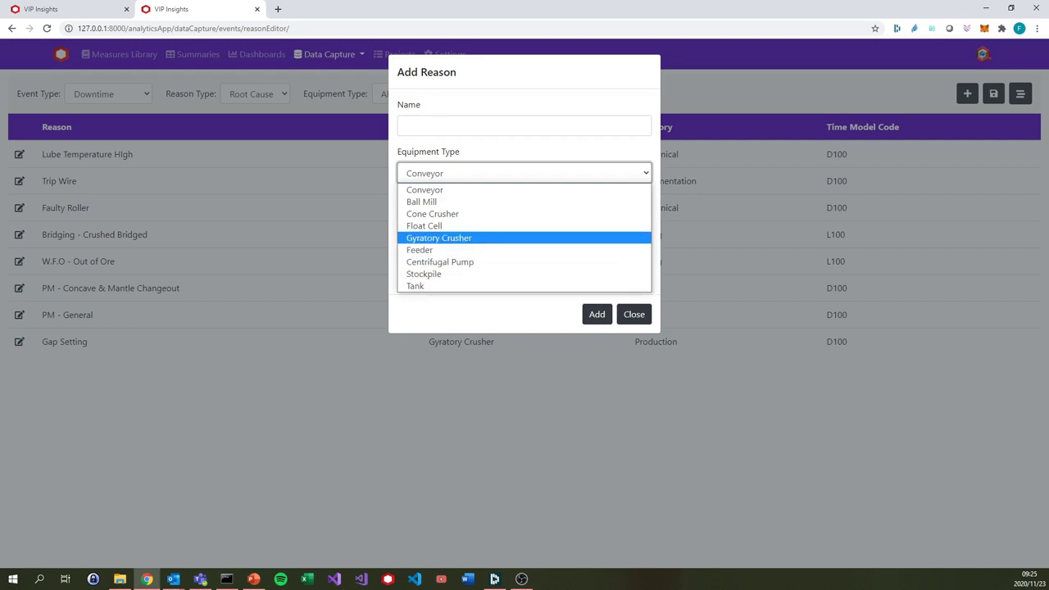
{"action": "left_click", "coordinate": [417, 202]}
- Name the new reason "xxx" and add it to the list
{"action": "left_click", "coordinate": [416, 126]}
{"action": "type", "text": "ccc"}
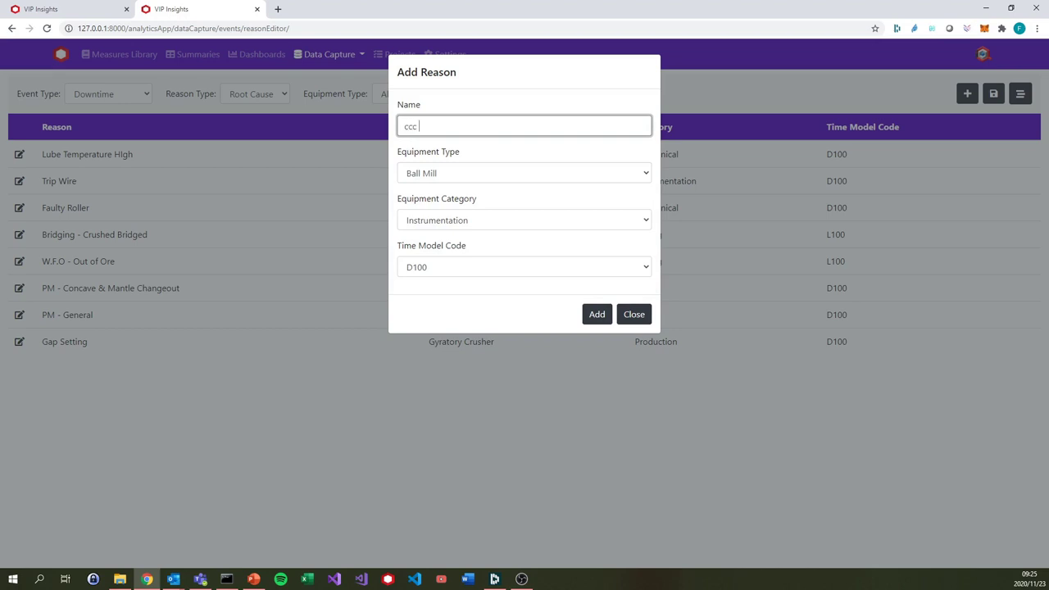
{"action": "key", "text": "BackSpace"}
{"action": "key", "text": "BackSpace"}
{"action": "key", "text": "BackSpace"}
{"action": "key", "text": "BackSpace"}
{"action": "type", "text": "xxx"}
{"action": "left_click", "coordinate": [596, 314]}
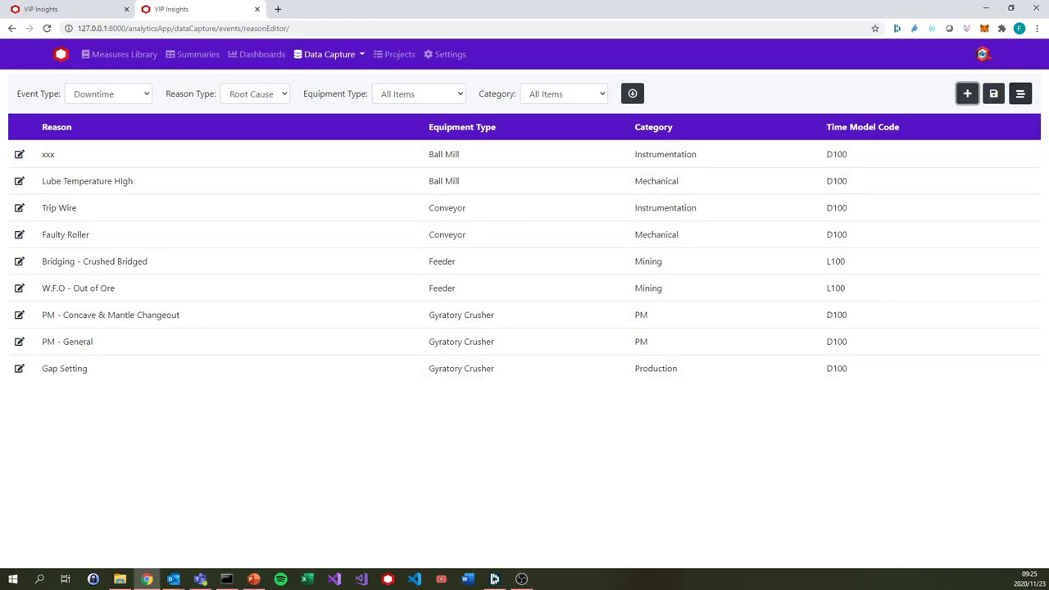
- Go to the data capture measures and open the Met Accounting Demo table
{"action": "left_click", "coordinate": [328, 55]}
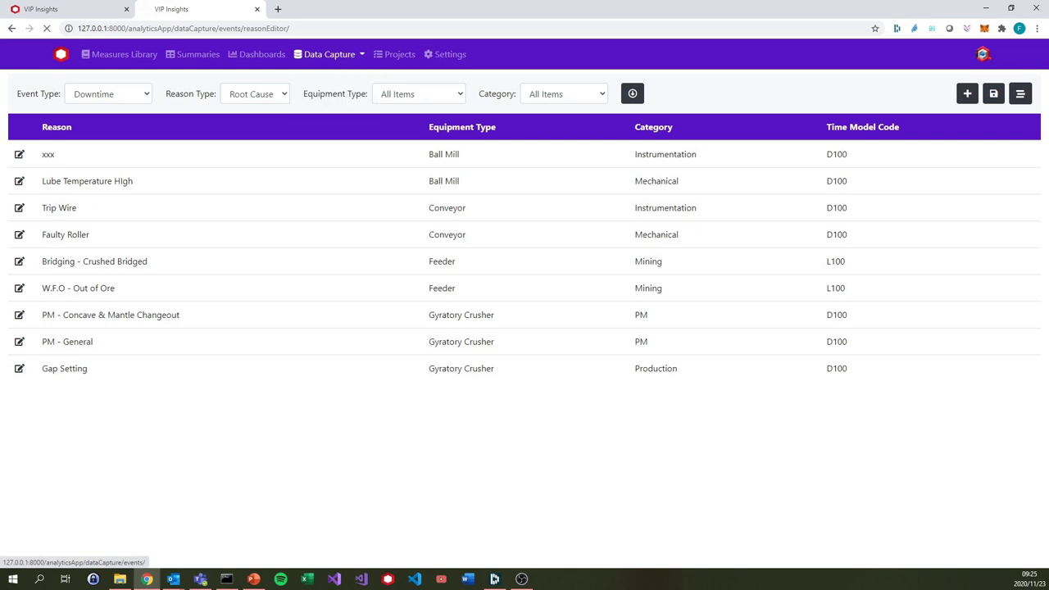
{"action": "left_click", "coordinate": [323, 79]}
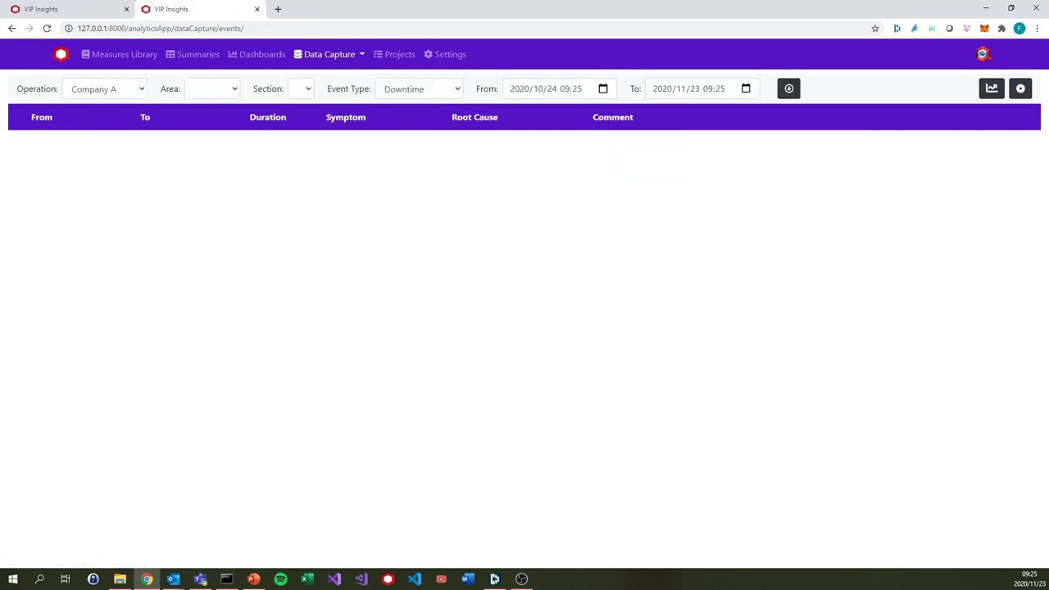
{"action": "left_click", "coordinate": [329, 54]}
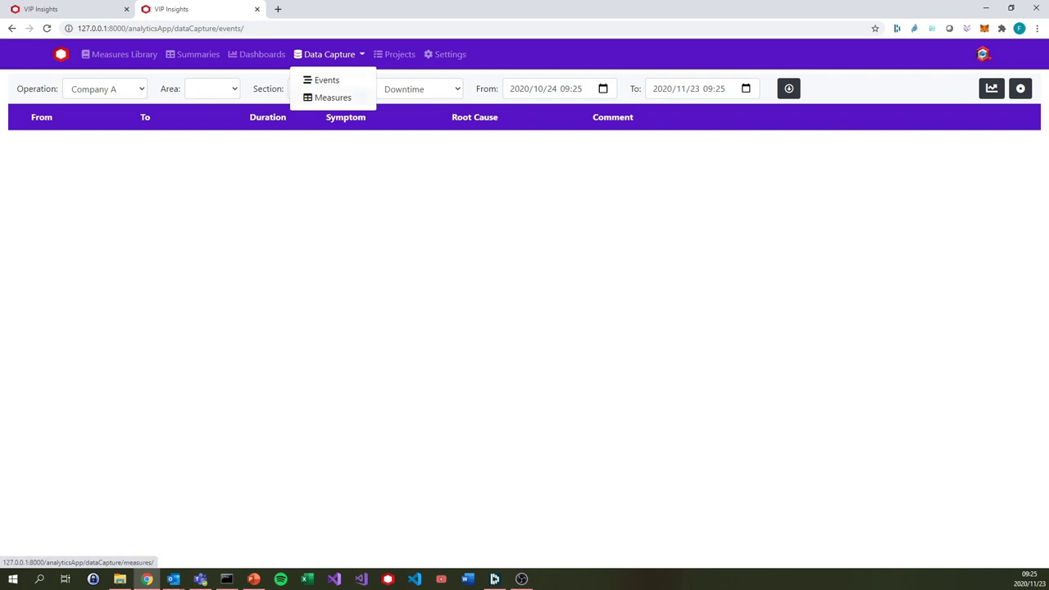
{"action": "left_click", "coordinate": [332, 97]}
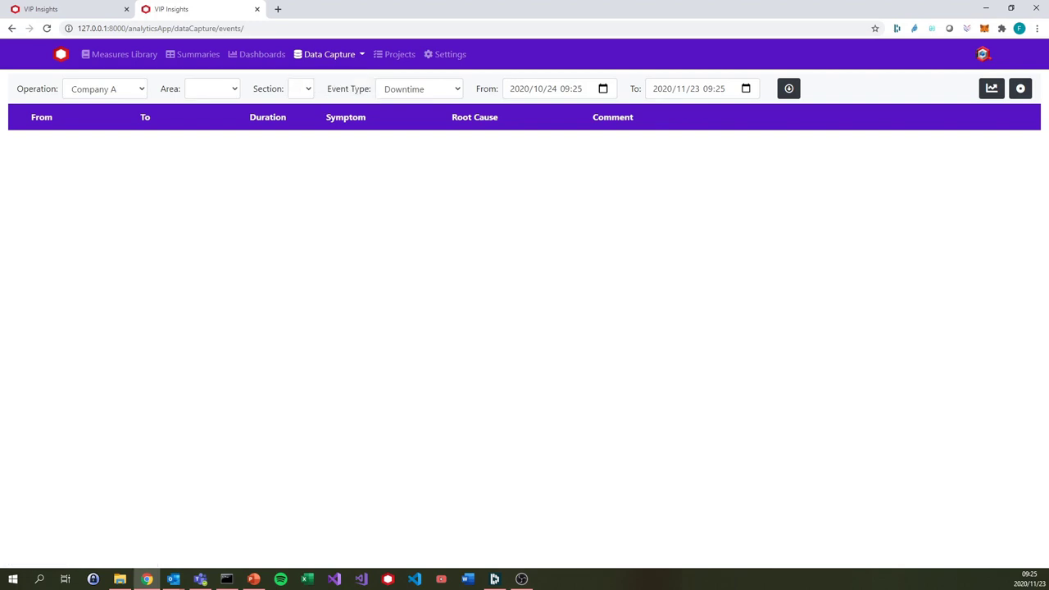
{"action": "left_click", "coordinate": [120, 54]}
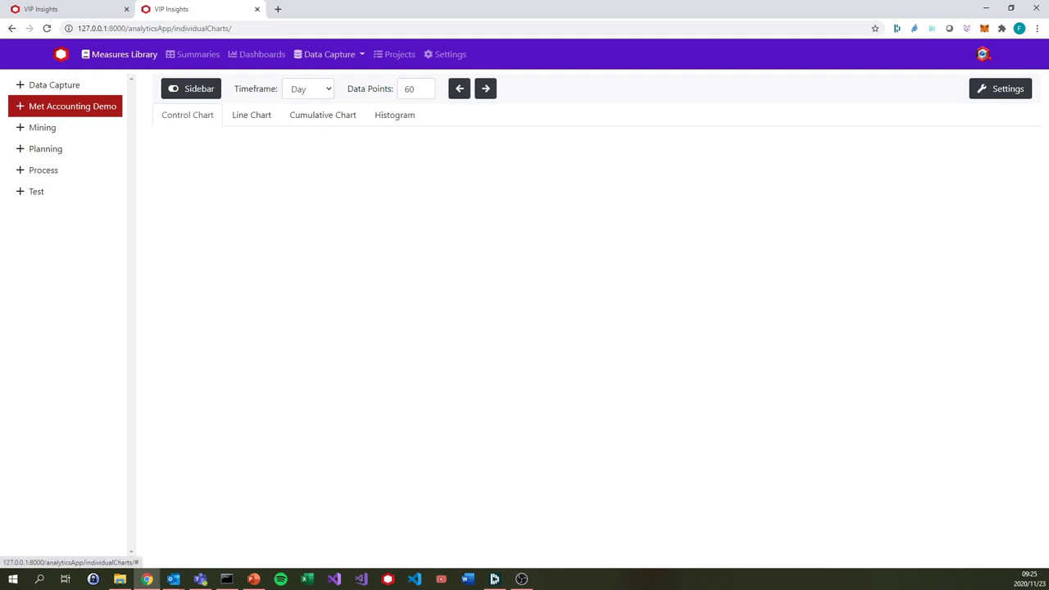
{"action": "left_click", "coordinate": [329, 54]}
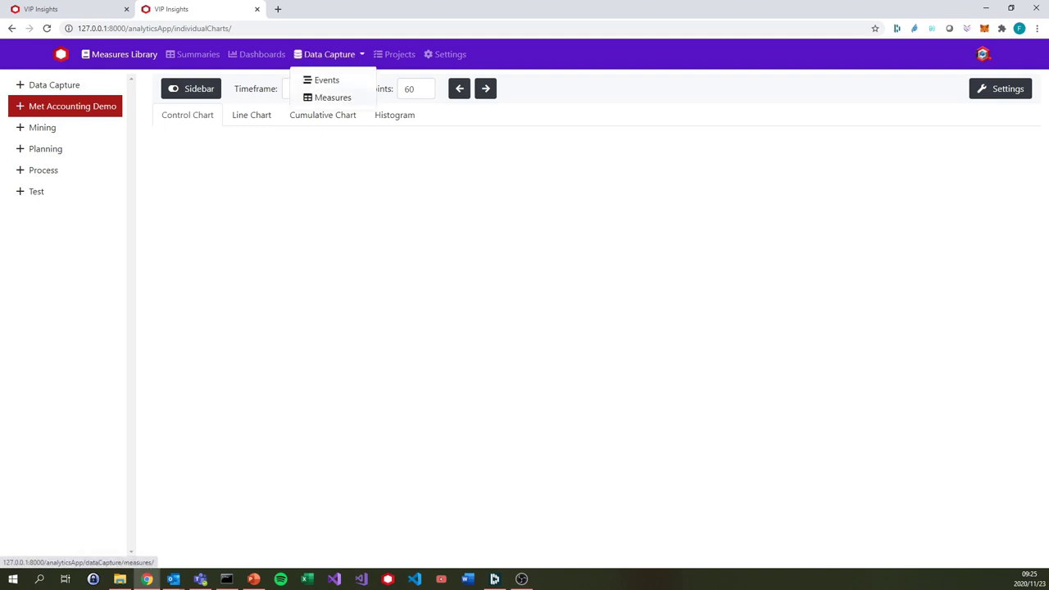
{"action": "left_click", "coordinate": [331, 98]}
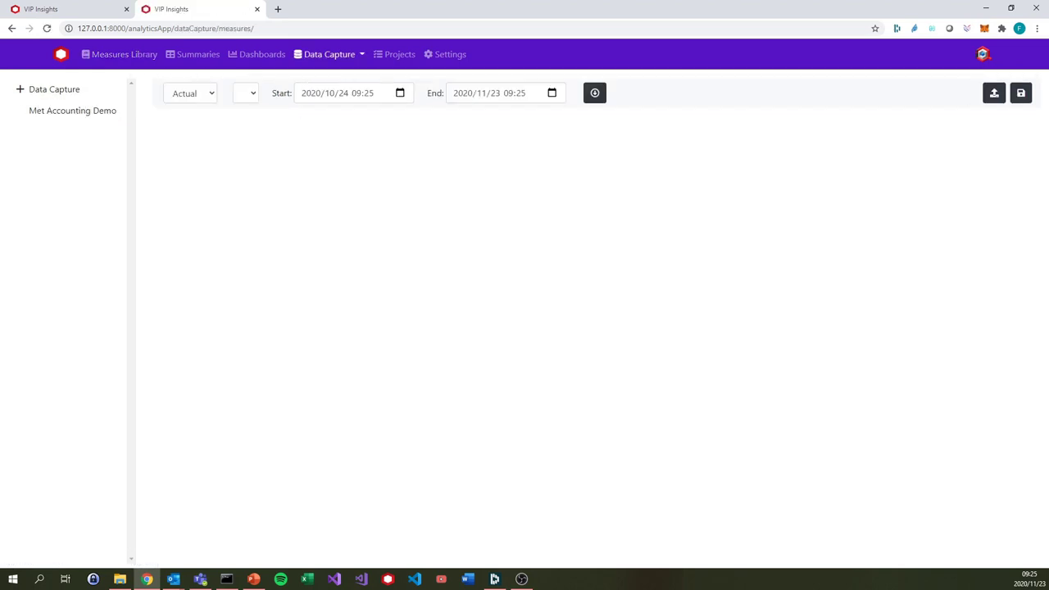
{"action": "left_click", "coordinate": [72, 110]}
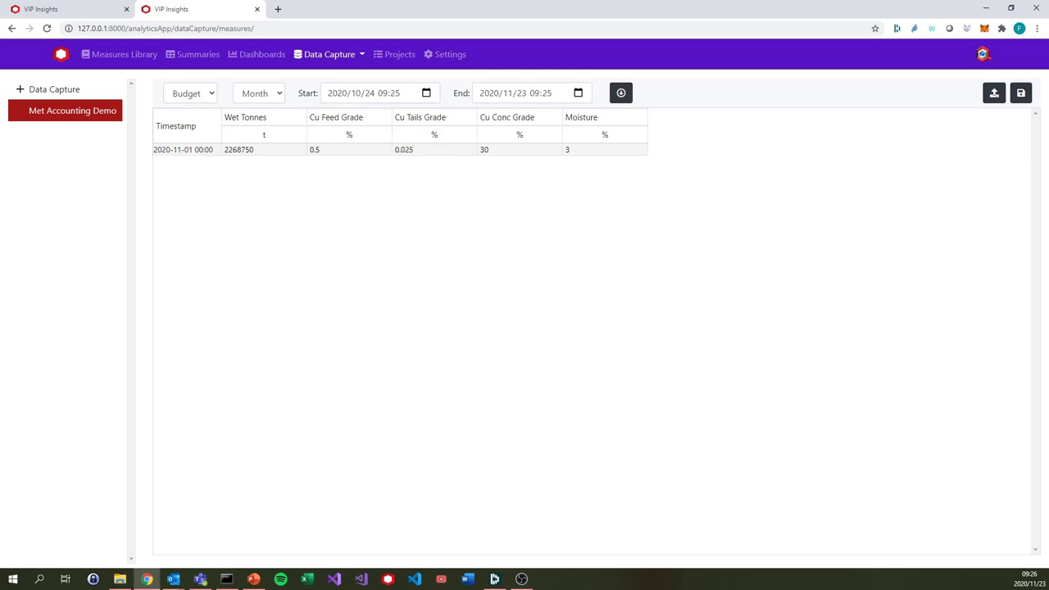
- Set the measures table to show Budget values by Month
{"action": "left_click", "coordinate": [191, 93]}
{"action": "left_click", "coordinate": [186, 110]}
{"action": "left_click", "coordinate": [258, 92]}
{"action": "left_click", "coordinate": [258, 110]}
{"action": "left_click", "coordinate": [259, 93]}
{"action": "key", "text": "Escape"}
- Set the start date to 2020/01/01 and load the budget values for that period
{"action": "left_click", "coordinate": [356, 93]}
{"action": "type", "text": "01"}
{"action": "key", "text": "Right"}
{"action": "key", "text": "Left"}
{"action": "type", "text": "01"}
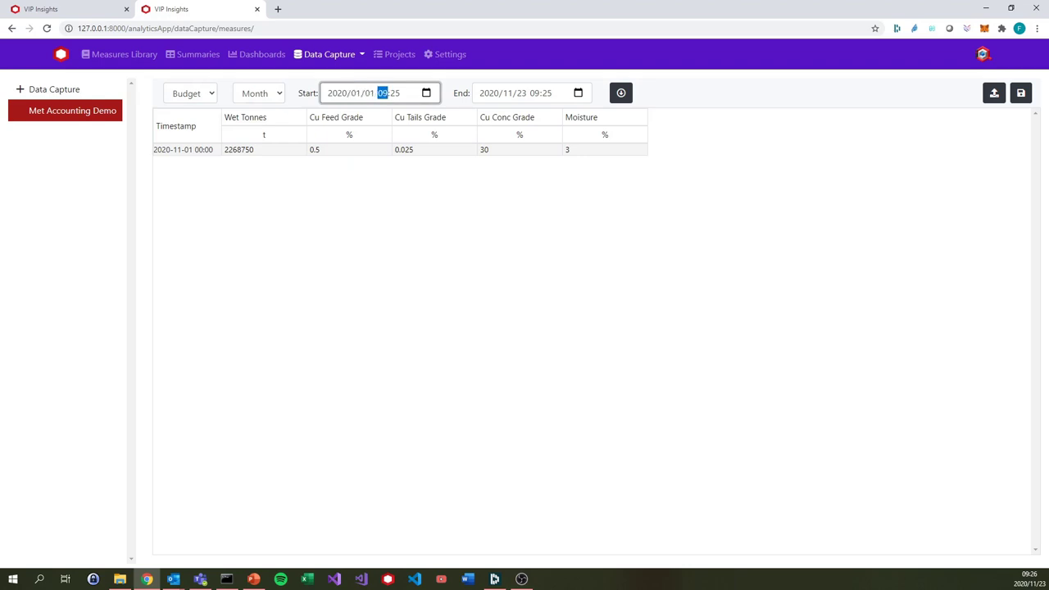
{"action": "left_click", "coordinate": [620, 92]}
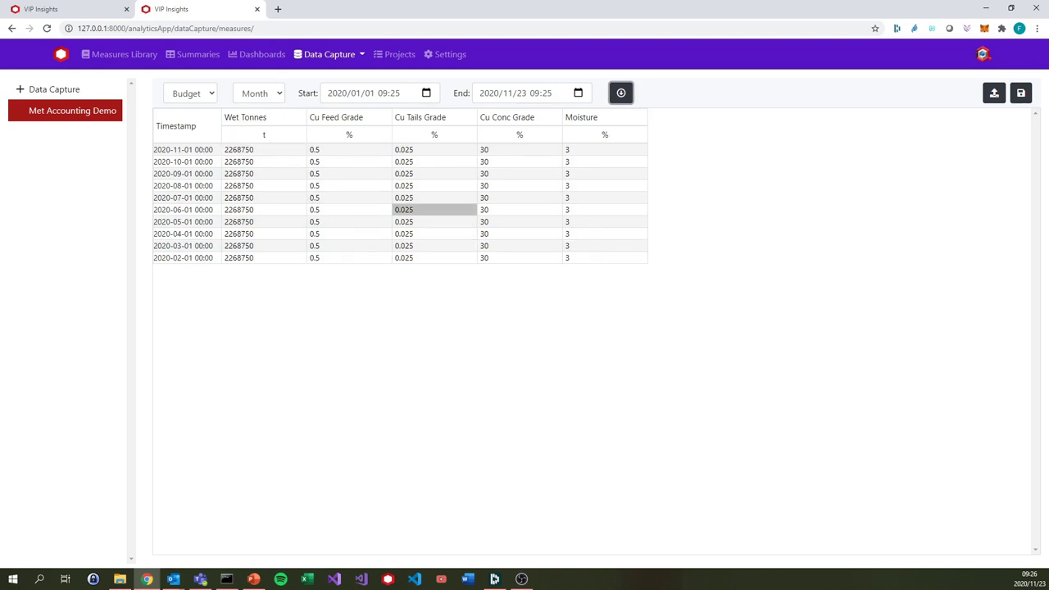
- Open the Wet Tonnes budget entry for 2020-10-01, check its value history and change the value to 2268760
{"action": "left_click", "coordinate": [254, 161]}
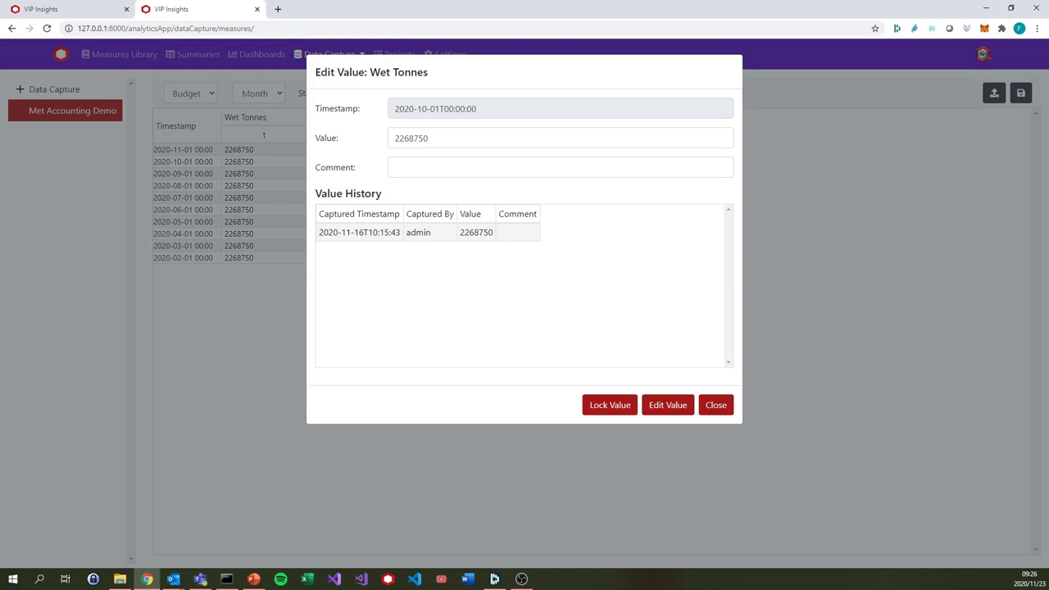
{"action": "double_click", "coordinate": [418, 232]}
{"action": "double_click", "coordinate": [475, 231]}
{"action": "left_click", "coordinate": [428, 138]}
{"action": "key", "text": "BackSpace"}
{"action": "key", "text": "BackSpace"}
{"action": "type", "text": "60"}
- Add the comment "Calculation mistake" to the Wet Tonnes edit, apply it and save the table
{"action": "left_click", "coordinate": [395, 168]}
{"action": "type", "text": "Calculation istake"}
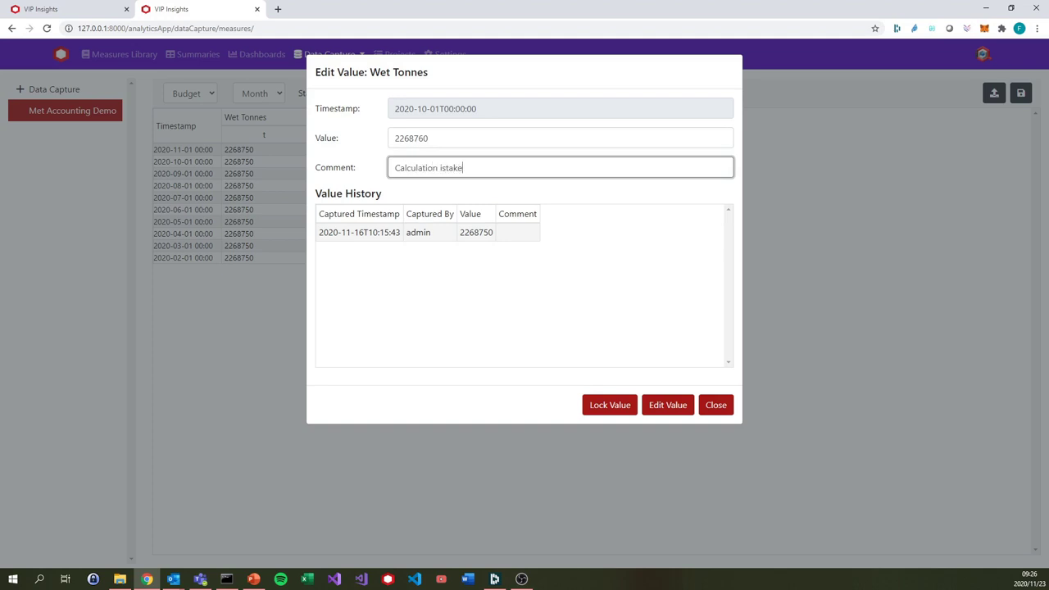
{"action": "key", "text": "ctrl+shift+Left"}
{"action": "type", "text": "mistake"}
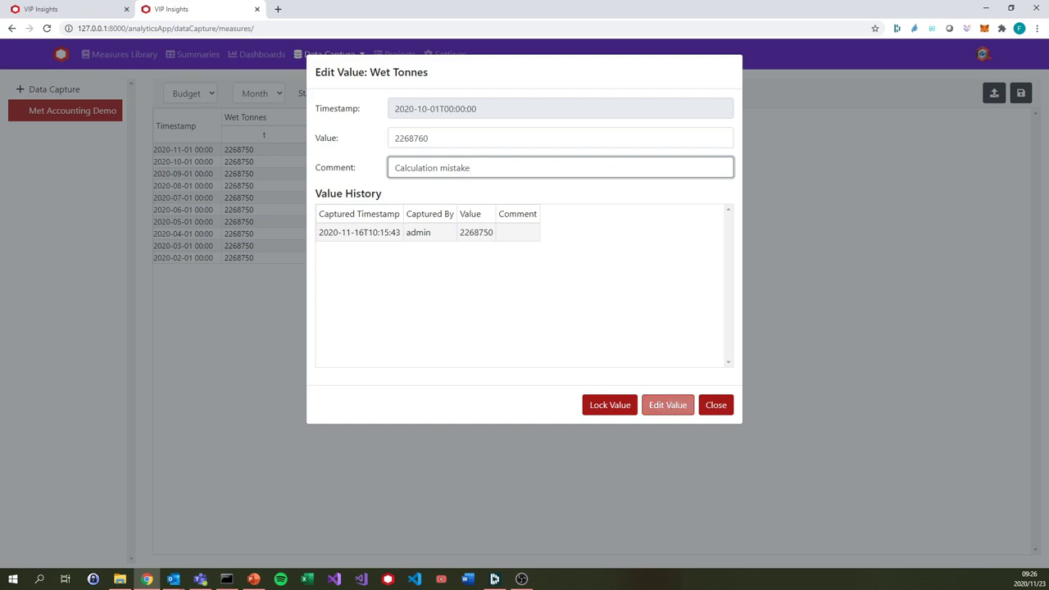
{"action": "left_click", "coordinate": [668, 404]}
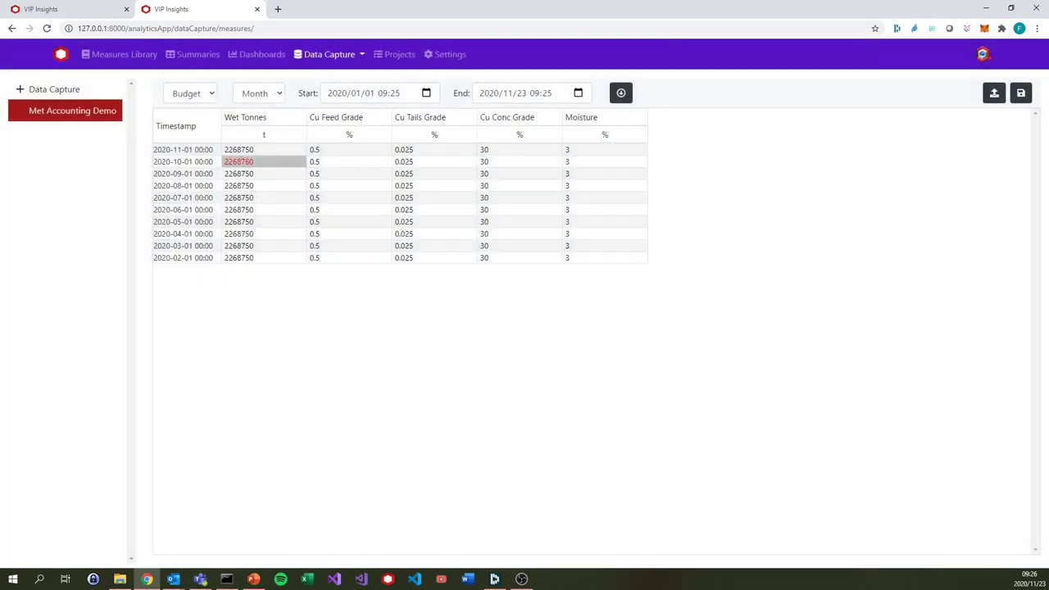
{"action": "left_click", "coordinate": [1020, 93]}
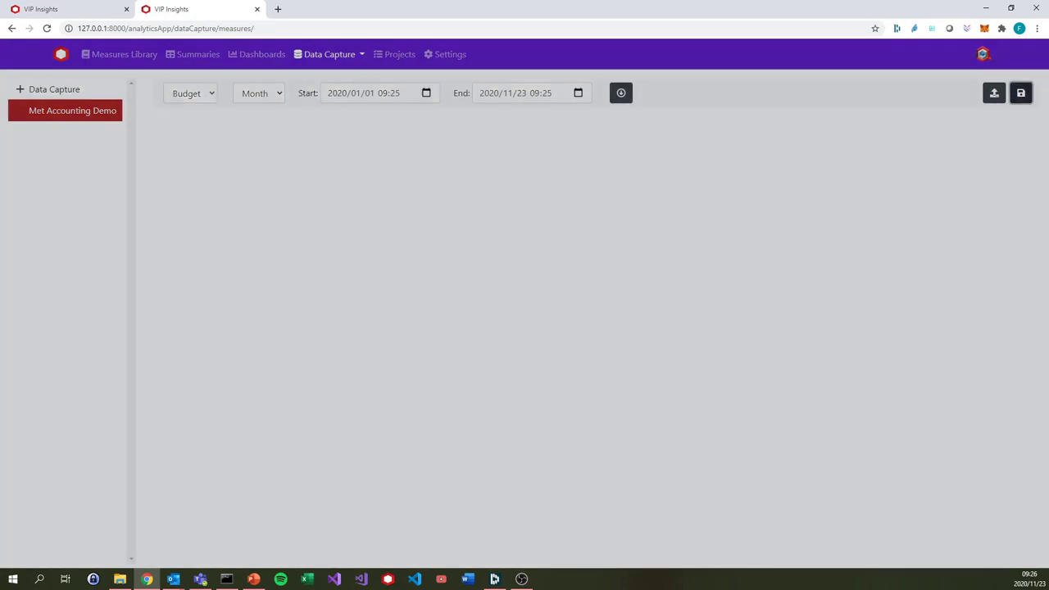
{"action": "key", "text": "Return"}
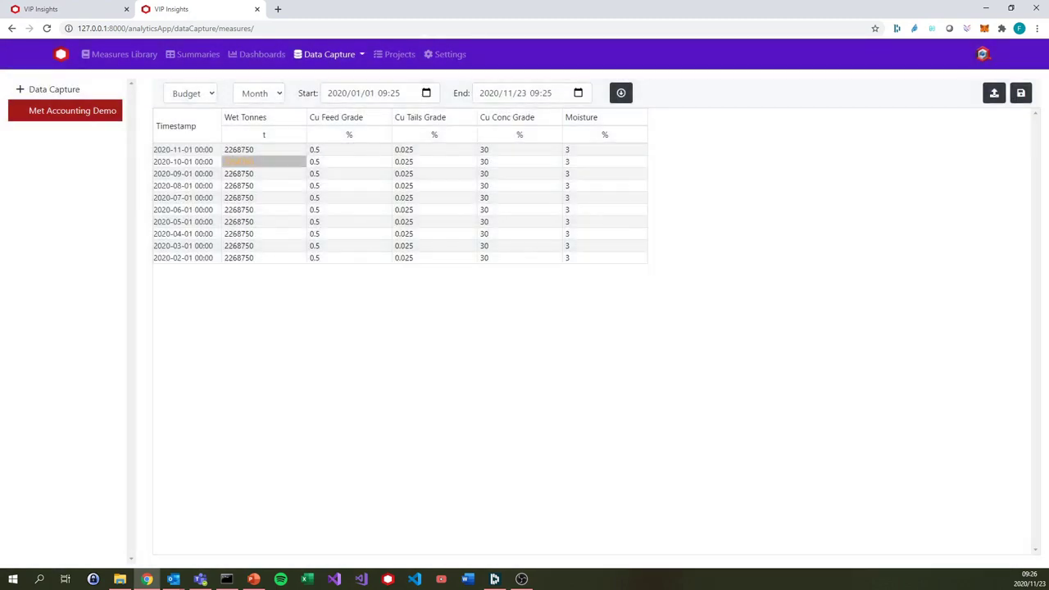
- Check the value history of the edited Wet Tonnes entry for 2020-10-01 and close it
{"action": "double_click", "coordinate": [263, 162]}
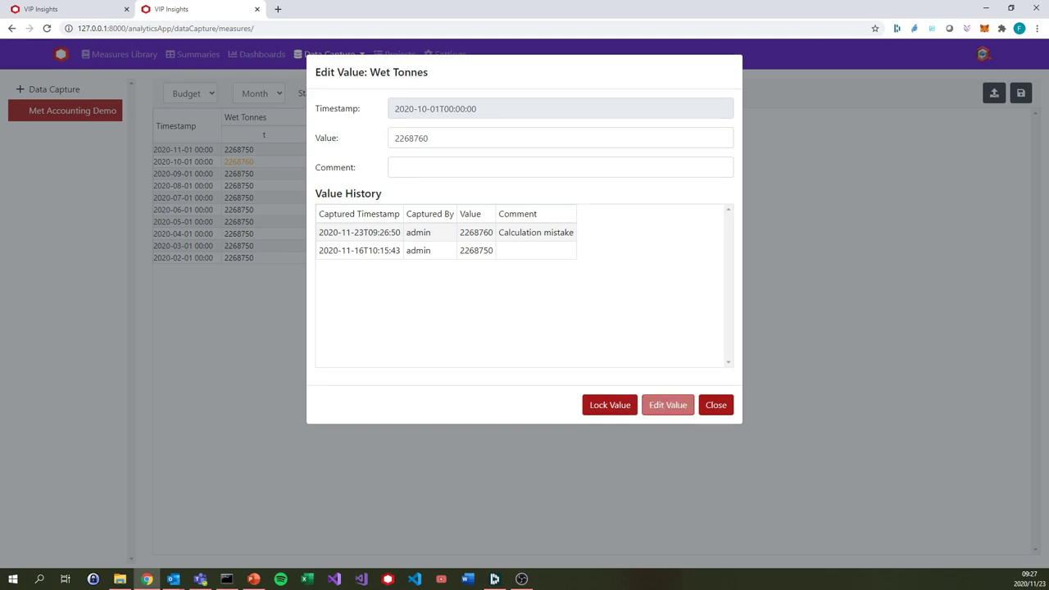
{"action": "left_click", "coordinate": [716, 405]}
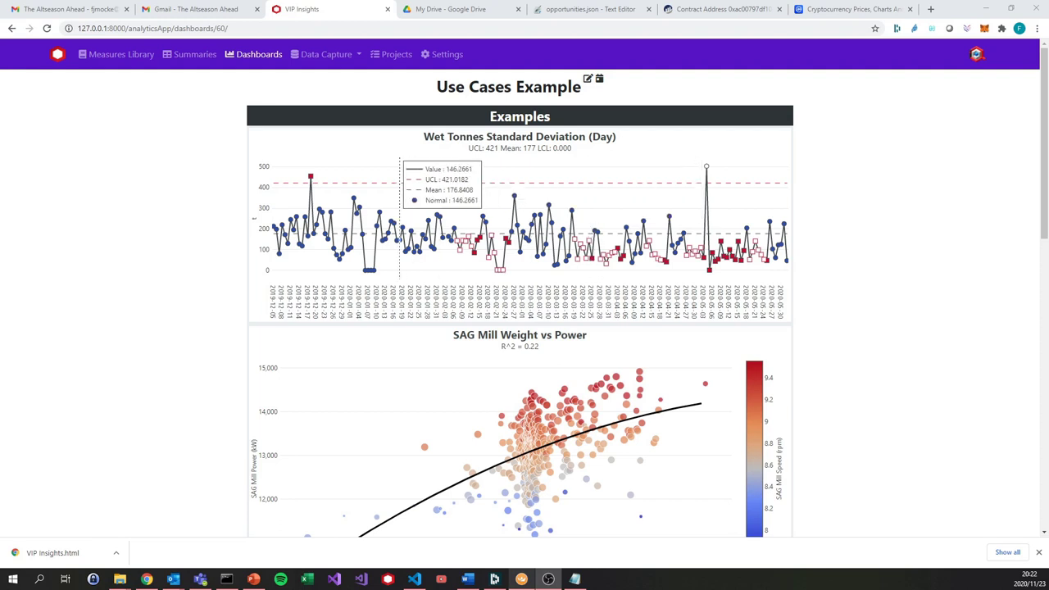
- Examine the SAG Mill Weight vs Power chart on the Use Cases Example dashboard
{"action": "scroll", "coordinate": [361, 229], "scroll_direction": "down", "scroll_amount": 3}
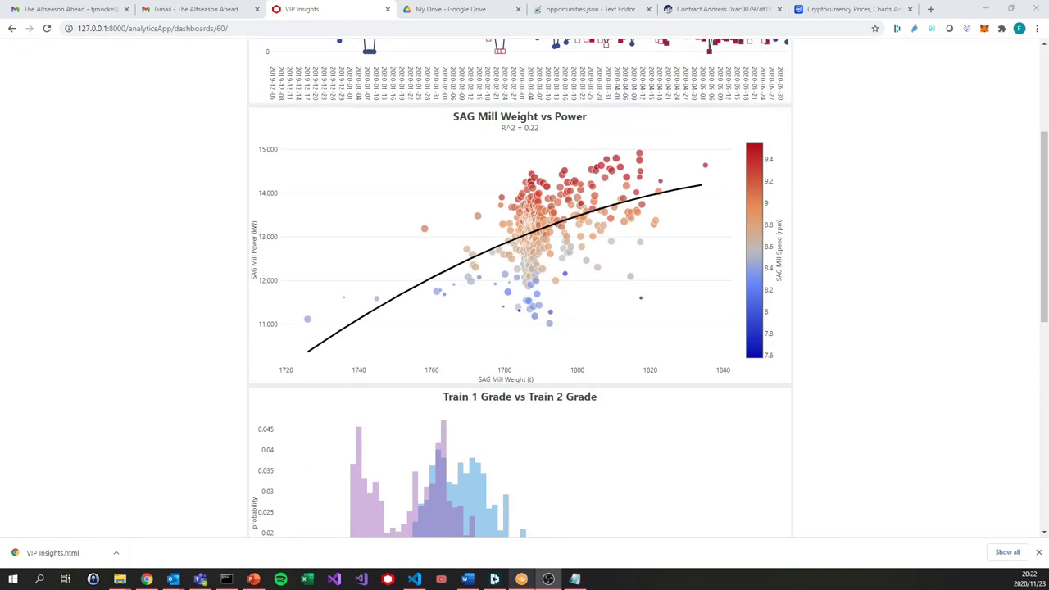